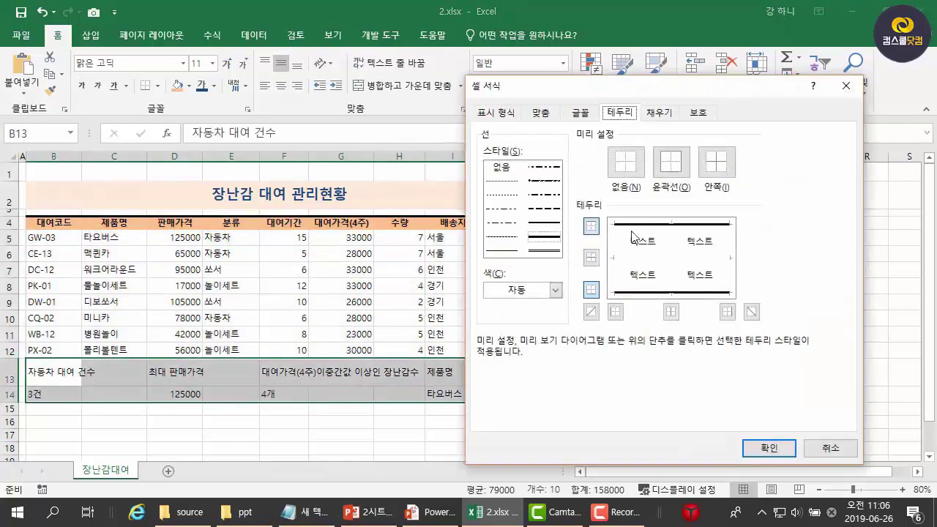
# - Apply thick top and bottom borders to B13:J14, and merge and centre the summary cells in rows 13 and 14
pyautogui.click(769, 448)
pyautogui.click(53, 223)
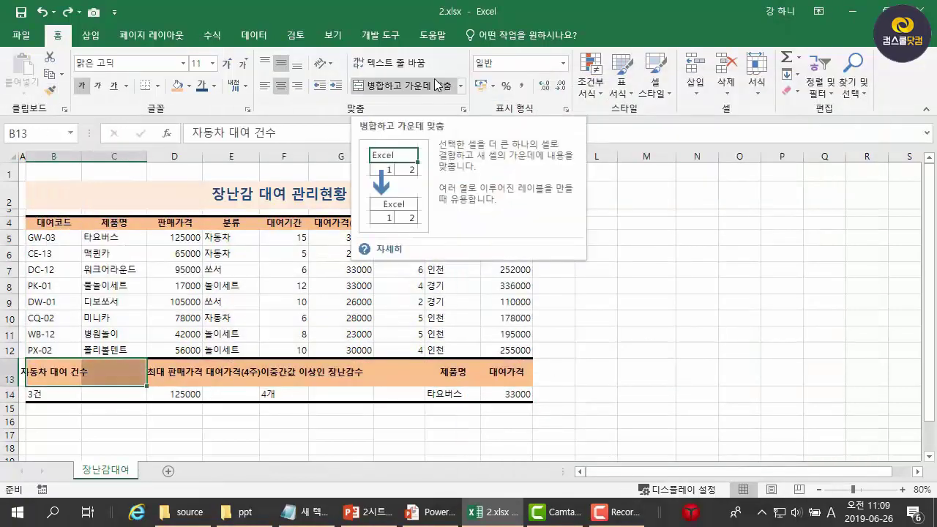
pyautogui.click(53, 393)
pyautogui.click(284, 373)
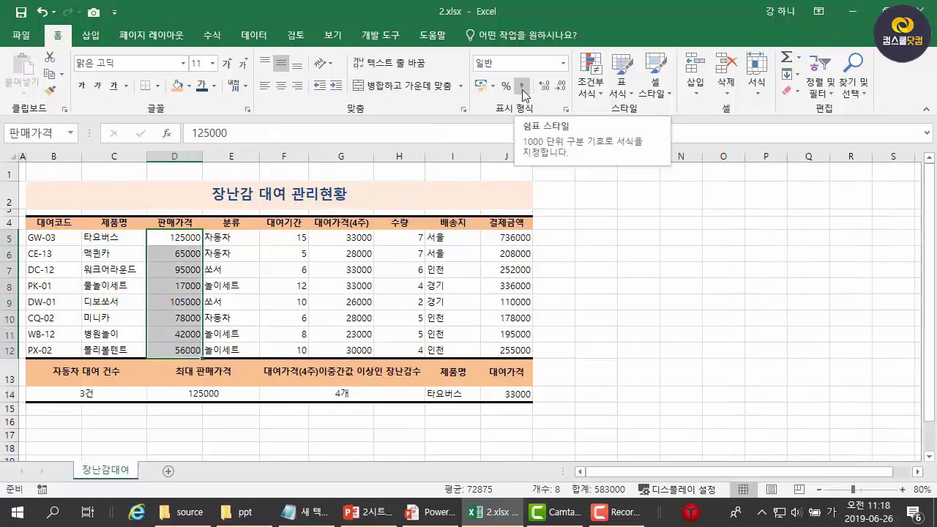
# - Change the number format of the sale prices in D5:D12
pyautogui.click(563, 63)
pyautogui.click(593, 187)
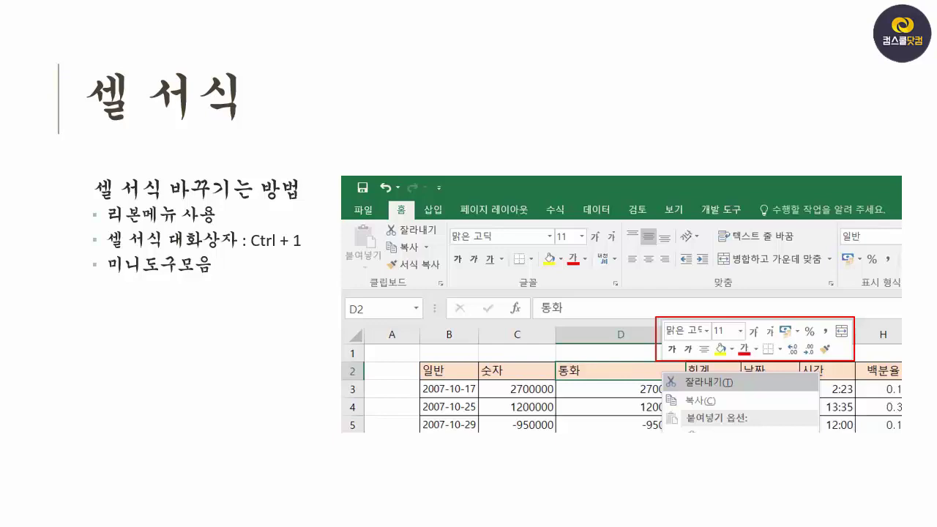
pyautogui.moveTo(575, 276); pyautogui.dragTo(583, 276)
pyautogui.moveTo(537, 297); pyautogui.dragTo(641, 277)
pyautogui.moveTo(772, 265)
pyautogui.mouseDown()
pyautogui.moveTo(704, 265)
pyautogui.moveTo(764, 272)
pyautogui.mouseUp()
pyautogui.moveTo(827, 274)
pyautogui.mouseDown()
pyautogui.moveTo(851, 246)
pyautogui.moveTo(850, 270)
pyautogui.mouseUp()
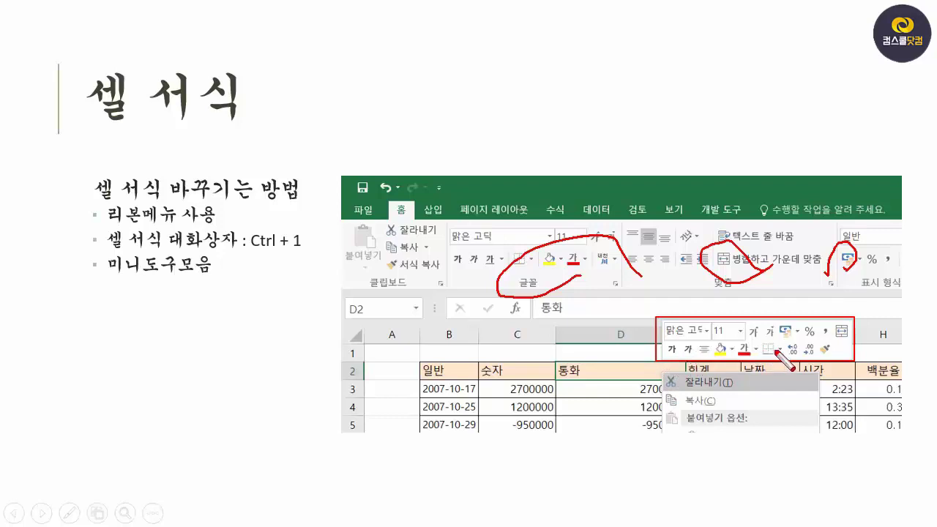
pyautogui.moveTo(782, 354)
pyautogui.mouseDown()
pyautogui.moveTo(701, 364)
pyautogui.moveTo(686, 344)
pyautogui.moveTo(784, 326)
pyautogui.moveTo(797, 339)
pyautogui.moveTo(785, 354)
pyautogui.mouseUp()
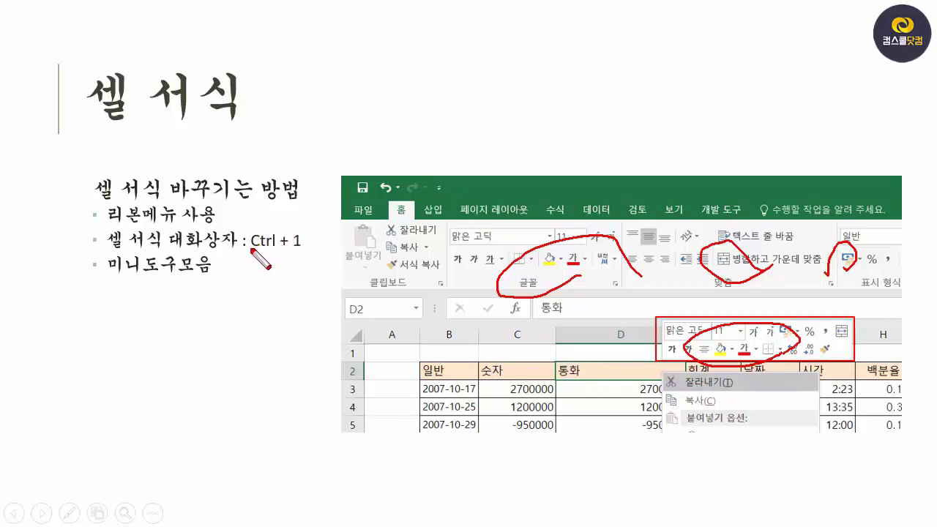
pyautogui.moveTo(248, 252)
pyautogui.mouseDown()
pyautogui.moveTo(298, 259)
pyautogui.moveTo(300, 242)
pyautogui.moveTo(282, 218)
pyautogui.moveTo(249, 228)
pyautogui.moveTo(248, 260)
pyautogui.mouseUp()
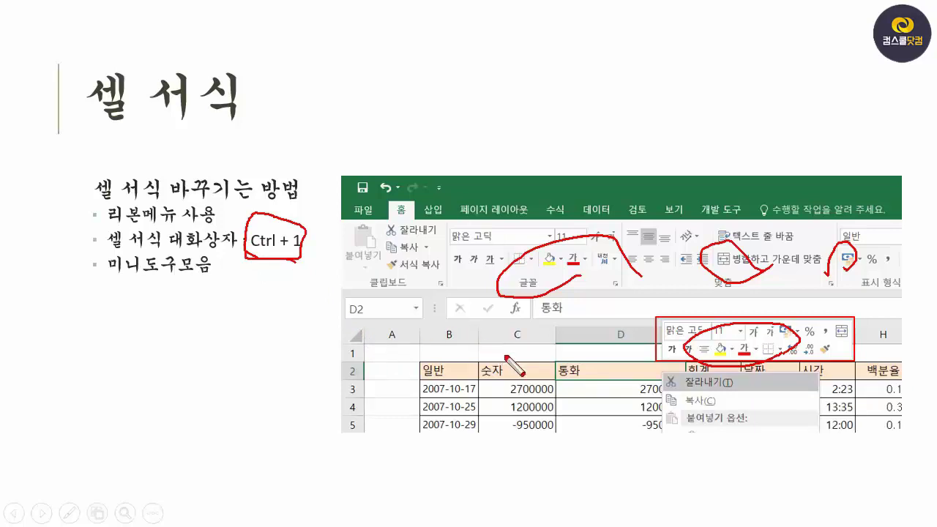
pyautogui.press('Right')
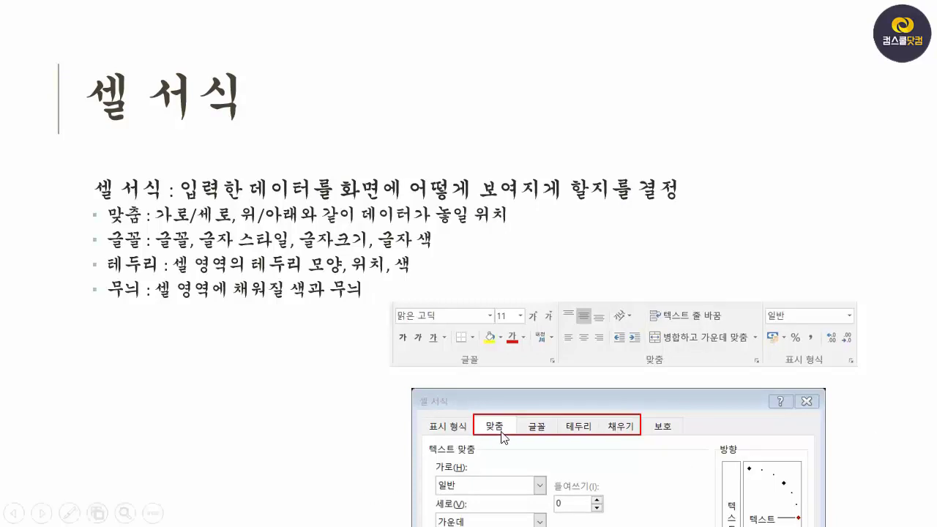
pyautogui.hotkey('ctrl', 'p')
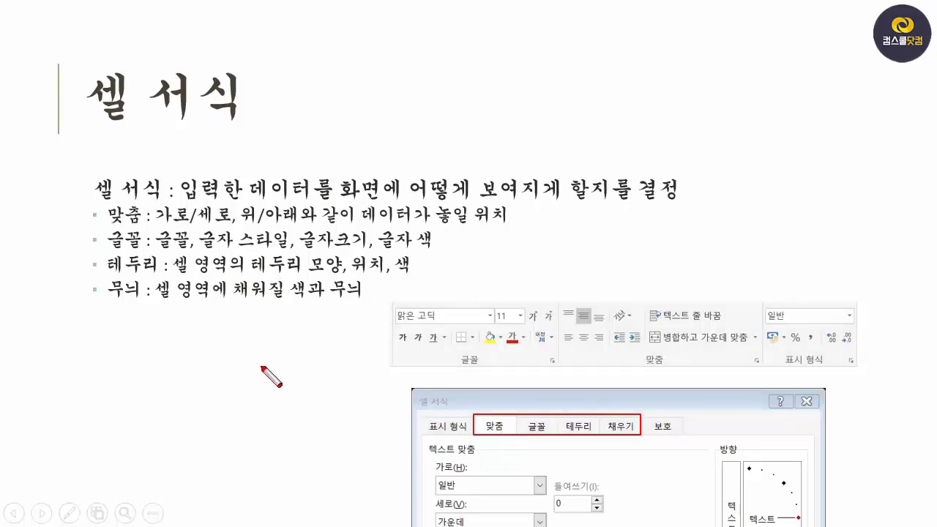
pyautogui.moveTo(262, 364)
pyautogui.mouseDown()
pyautogui.moveTo(111, 399)
pyautogui.moveTo(193, 427)
pyautogui.mouseUp()
pyautogui.moveTo(263, 421)
pyautogui.mouseDown()
pyautogui.moveTo(285, 358)
pyautogui.moveTo(262, 365)
pyautogui.mouseUp()
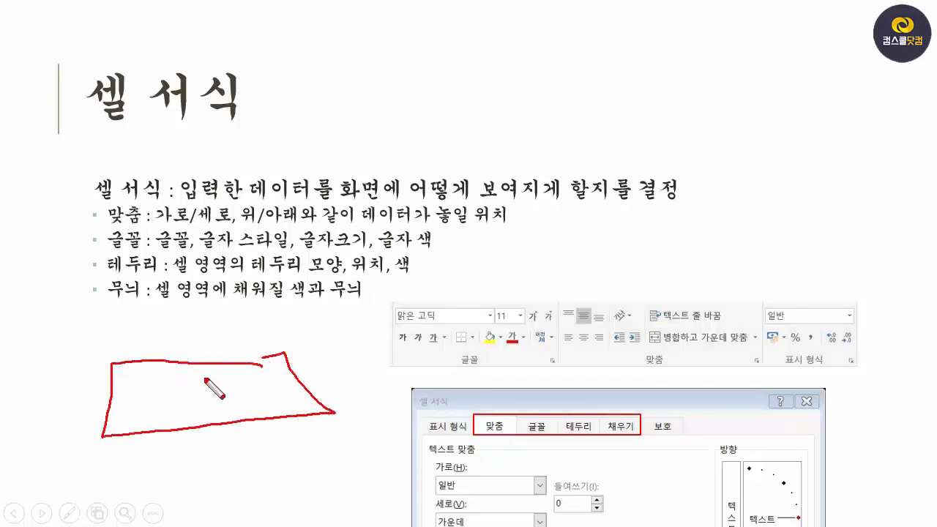
pyautogui.click(139, 395)
pyautogui.click(272, 384)
pyautogui.click(224, 365)
pyautogui.moveTo(540, 430)
pyautogui.mouseDown()
pyautogui.moveTo(535, 410)
pyautogui.moveTo(550, 446)
pyautogui.mouseUp()
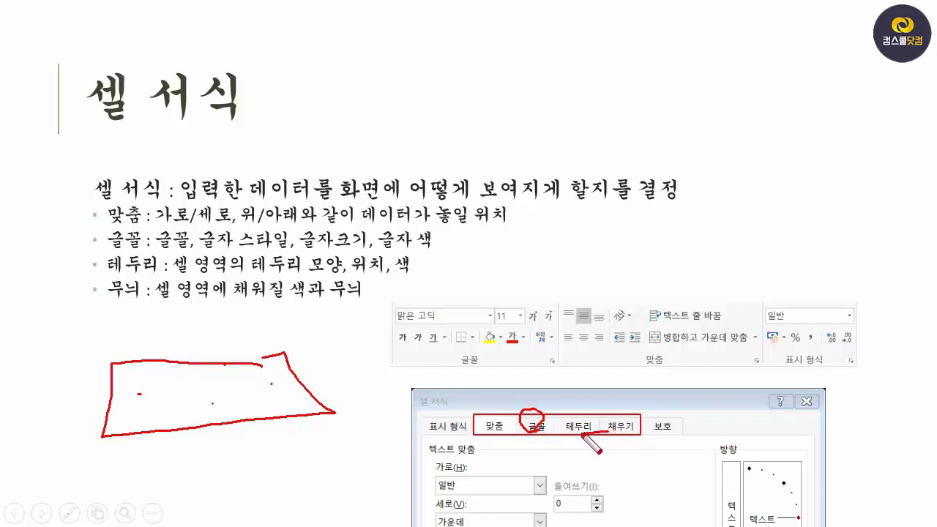
pyautogui.moveTo(594, 431)
pyautogui.mouseDown()
pyautogui.moveTo(578, 414)
pyautogui.moveTo(631, 439)
pyautogui.moveTo(614, 419)
pyautogui.moveTo(622, 415)
pyautogui.mouseUp()
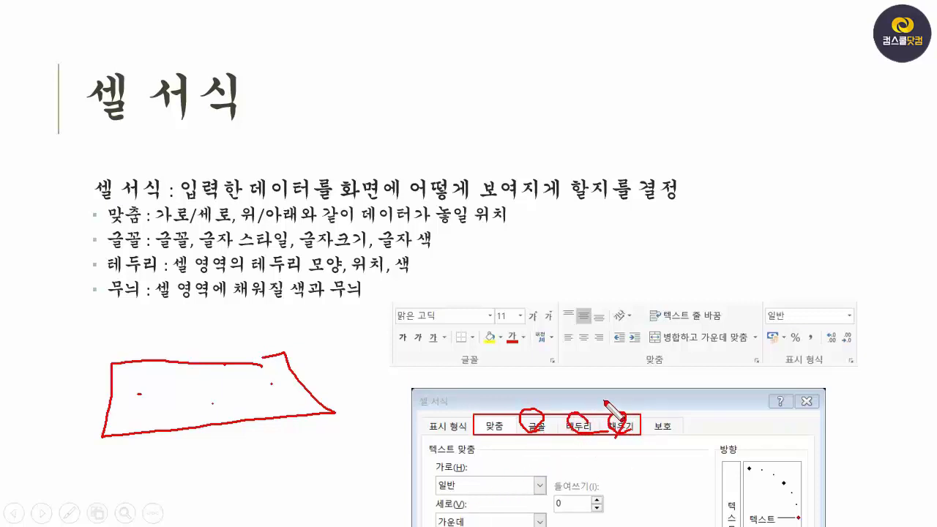
pyautogui.click(620, 390)
pyautogui.press('e')
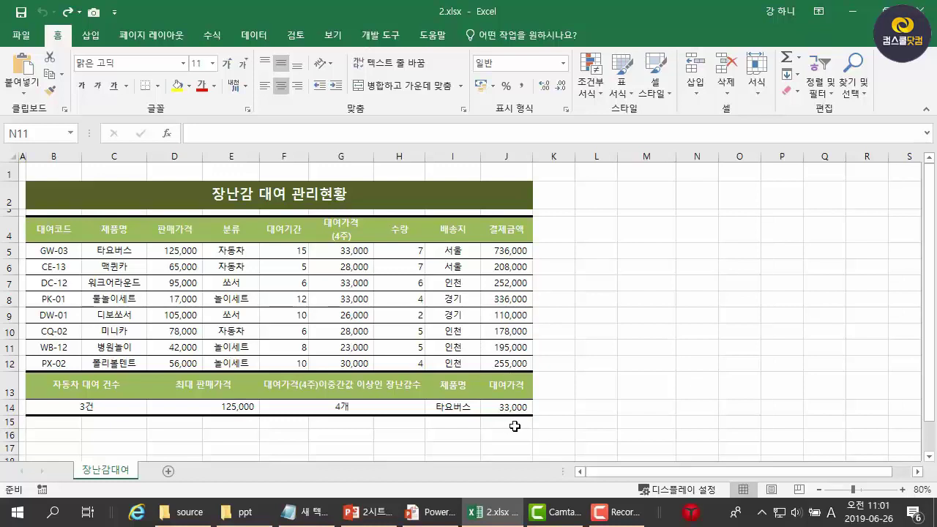
# - Try clearing only the contents of the range B1:J15, and undo the clearing
pyautogui.moveTo(514, 426); pyautogui.dragTo(421, 424)
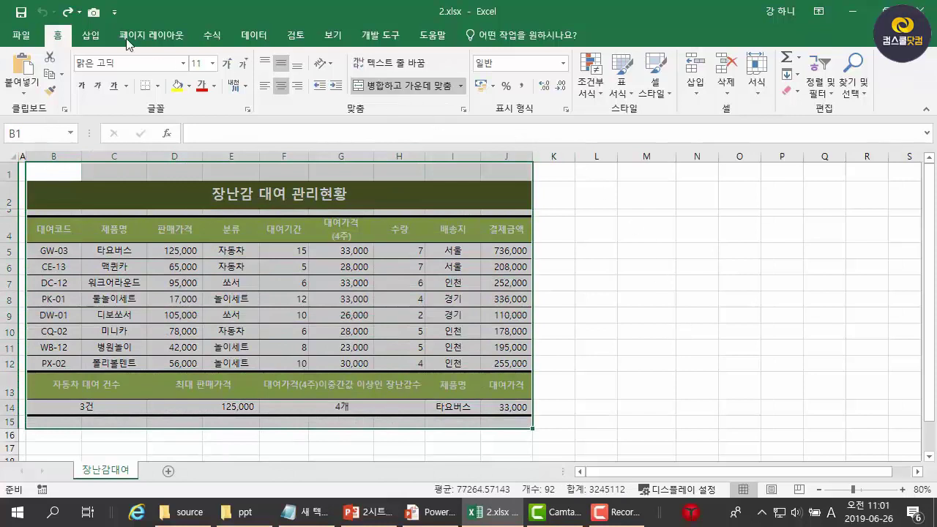
pyautogui.click(798, 90)
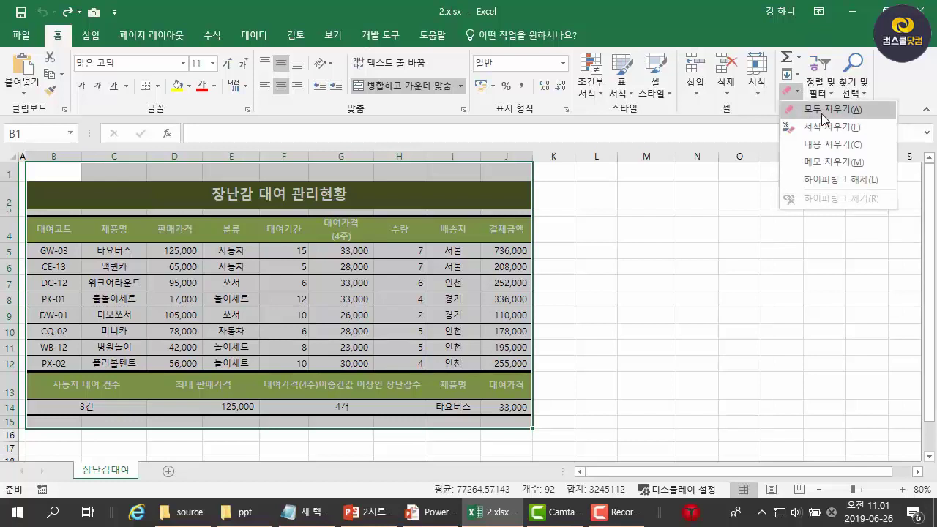
pyautogui.click(819, 150)
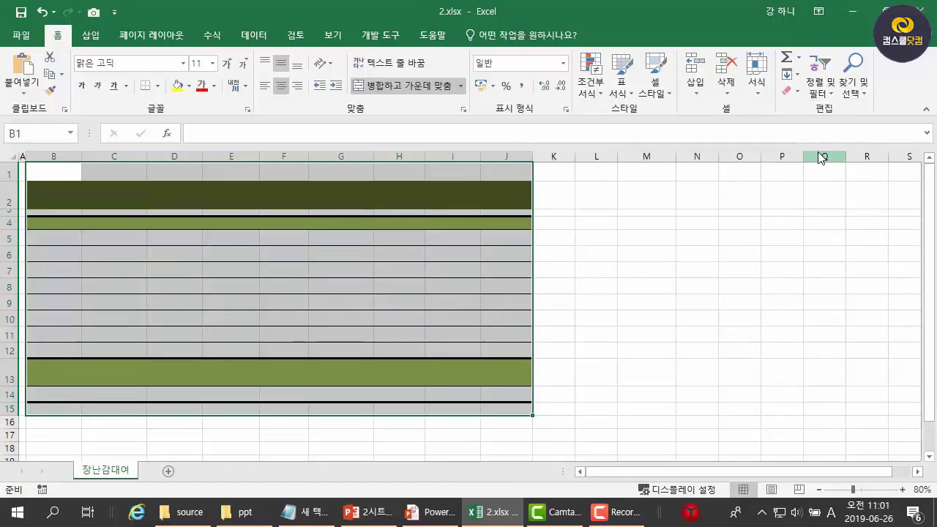
pyautogui.hotkey('ctrl', 'z')
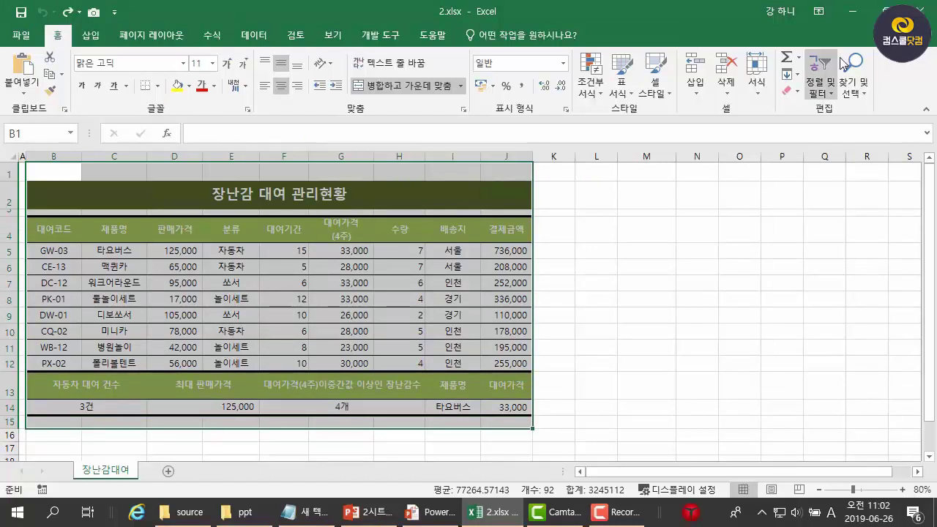
# - Clear all formatting from the range B1:J15 while keeping its data
pyautogui.click(797, 92)
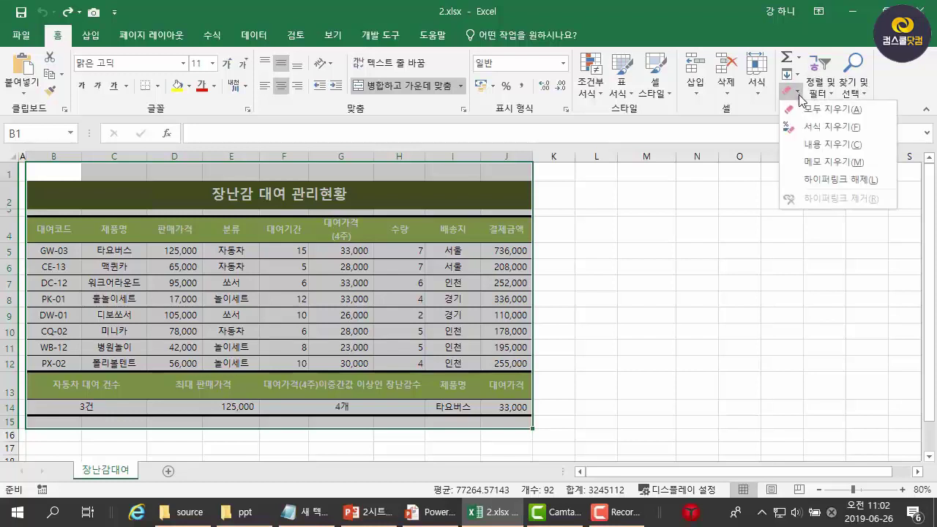
pyautogui.click(814, 133)
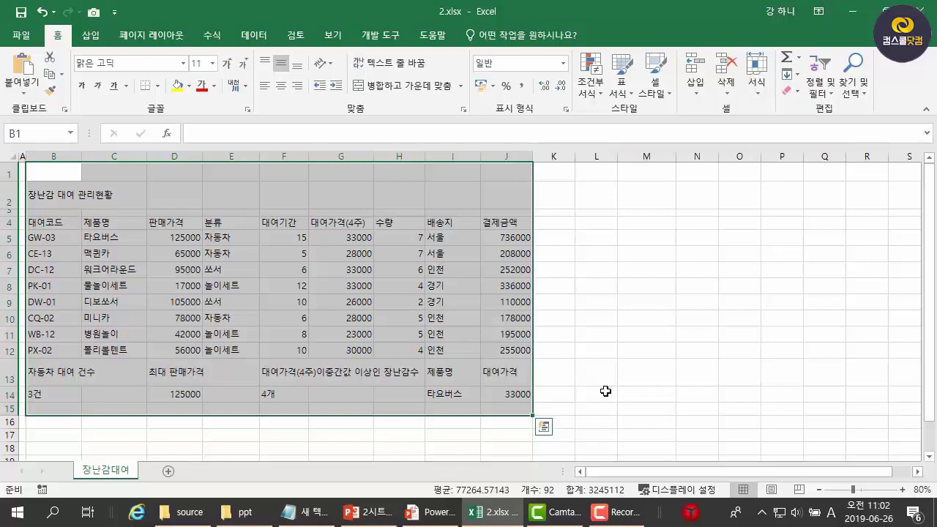
pyautogui.click(592, 372)
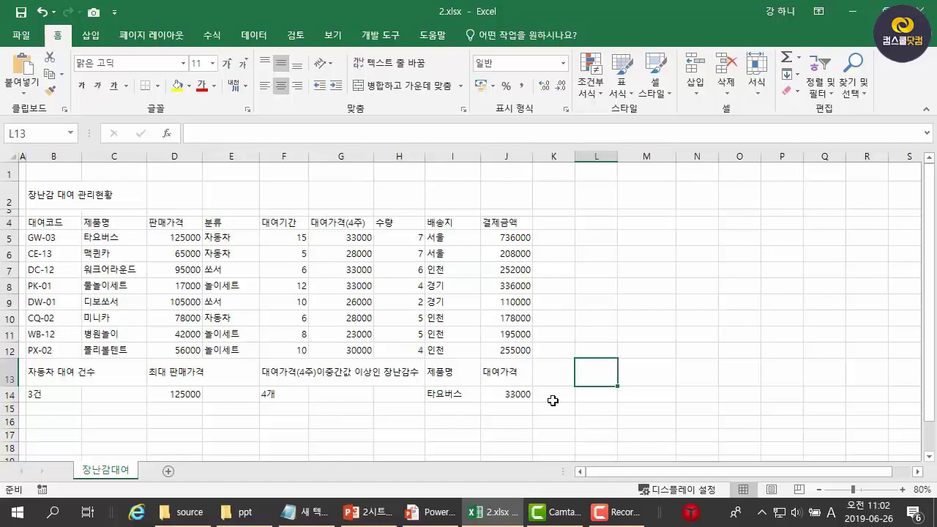
# - Select the title range B2:J2 and examine the quick formatting options offered for it
pyautogui.click(107, 194)
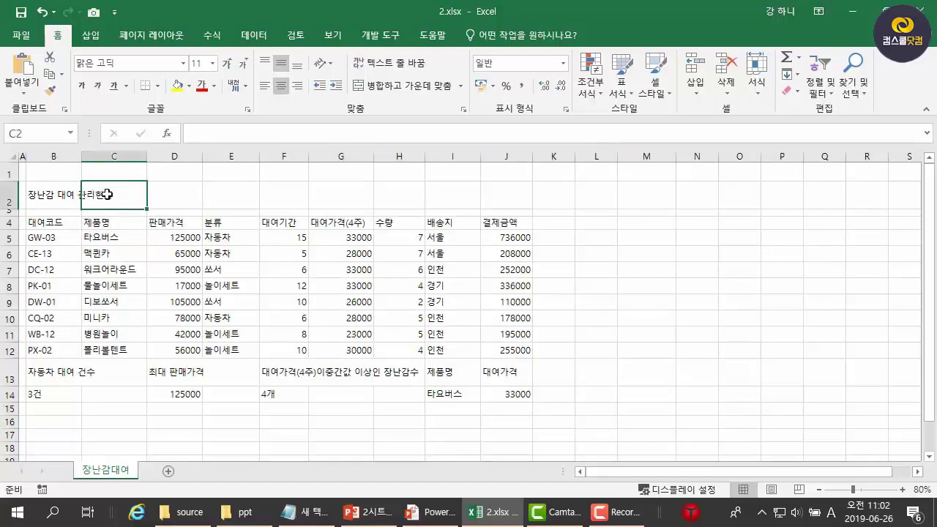
pyautogui.moveTo(65, 196); pyautogui.dragTo(482, 212)
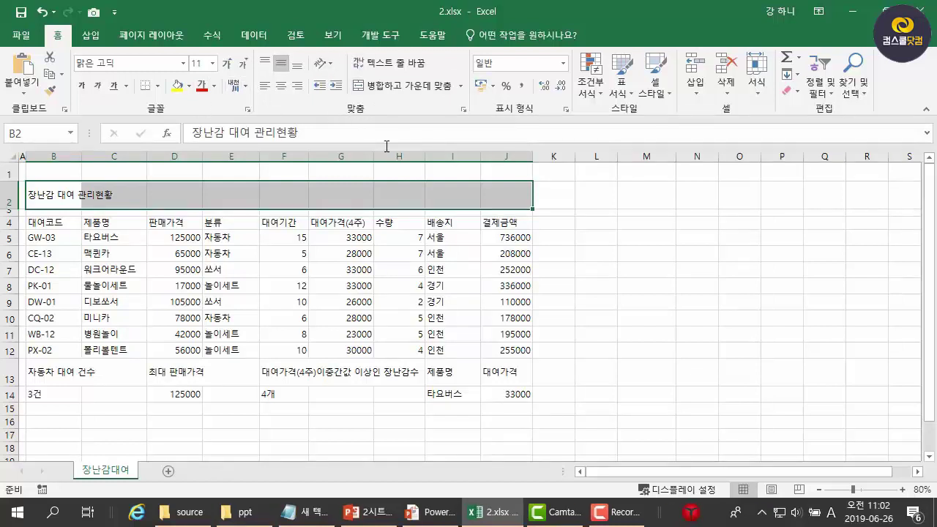
pyautogui.rightClick(436, 202)
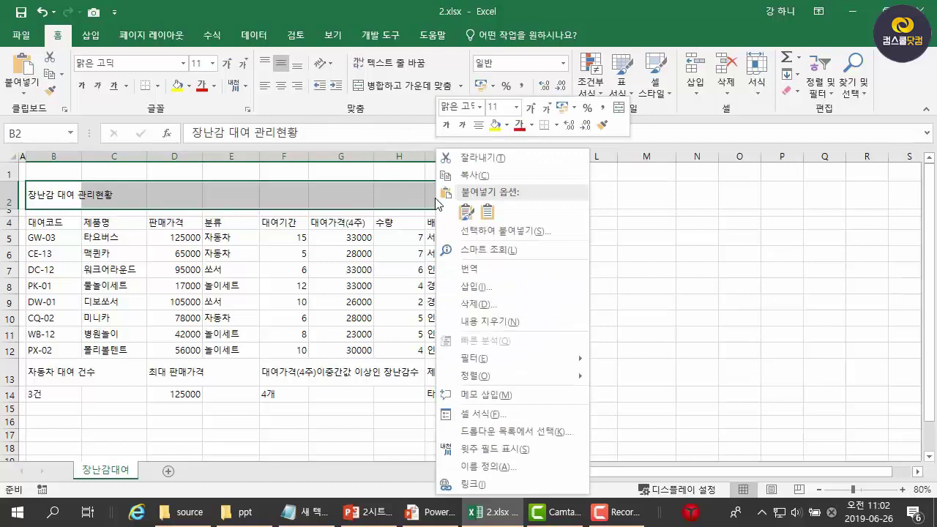
pyautogui.hotkey('ctrl', 'shift', 'd')
pyautogui.moveTo(547, 129)
pyautogui.mouseDown()
pyautogui.moveTo(442, 138)
pyautogui.moveTo(506, 98)
pyautogui.moveTo(627, 115)
pyautogui.moveTo(419, 130)
pyautogui.mouseUp()
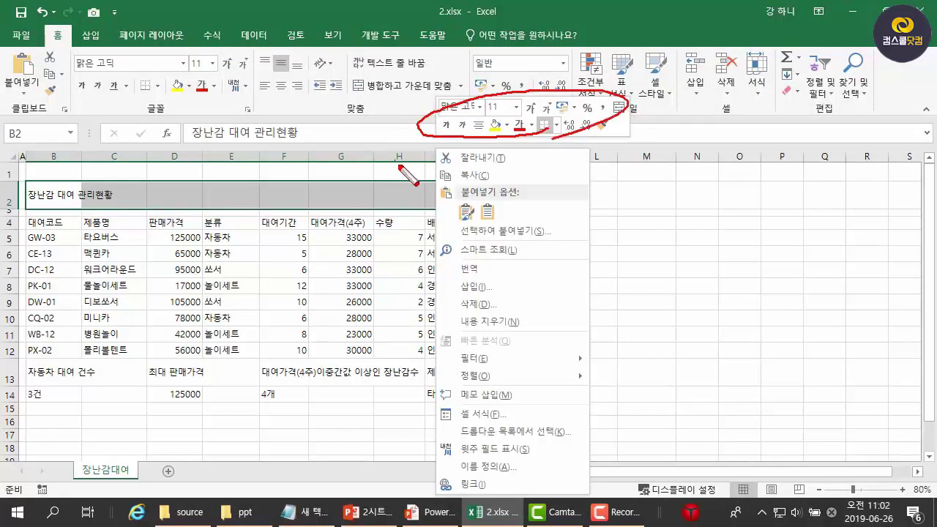
pyautogui.press('Escape')
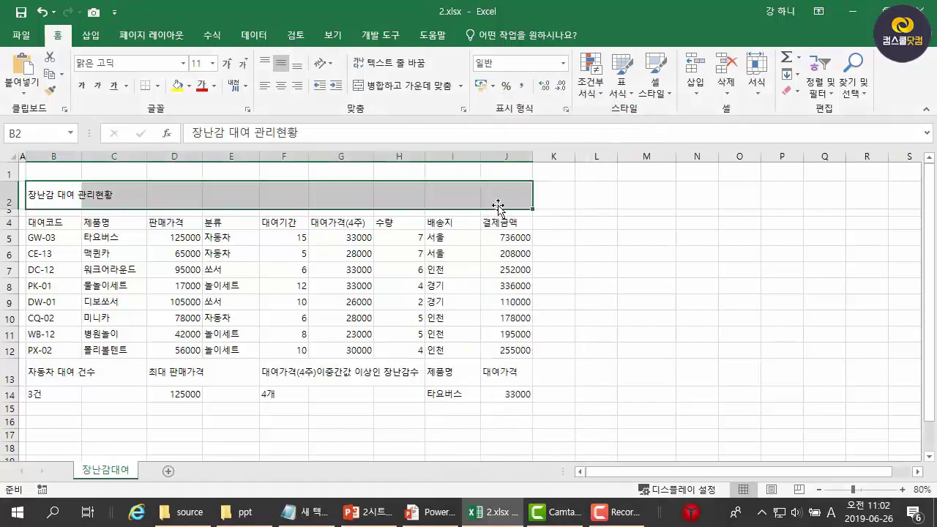
pyautogui.rightClick(496, 203)
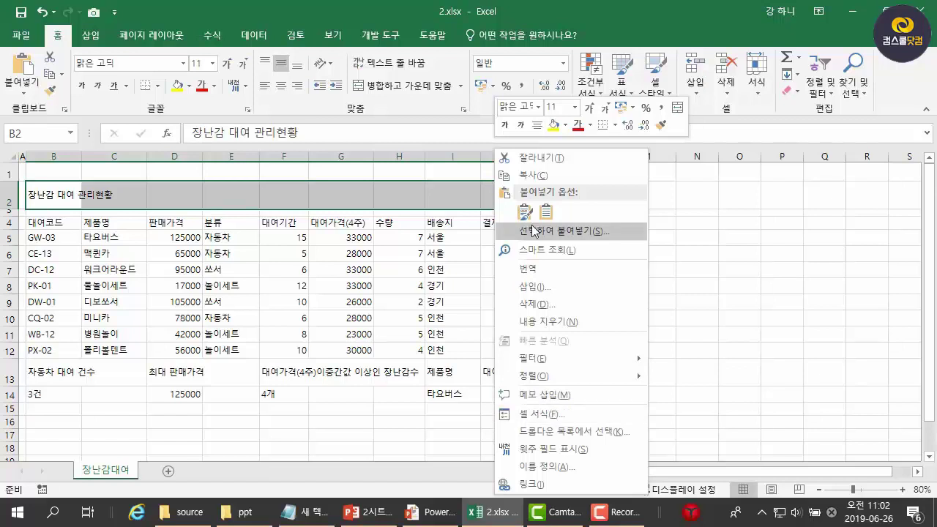
# - In the cell format settings, merge B2:J2 and set its horizontal alignment to centre (가운데)
pyautogui.click(489, 193)
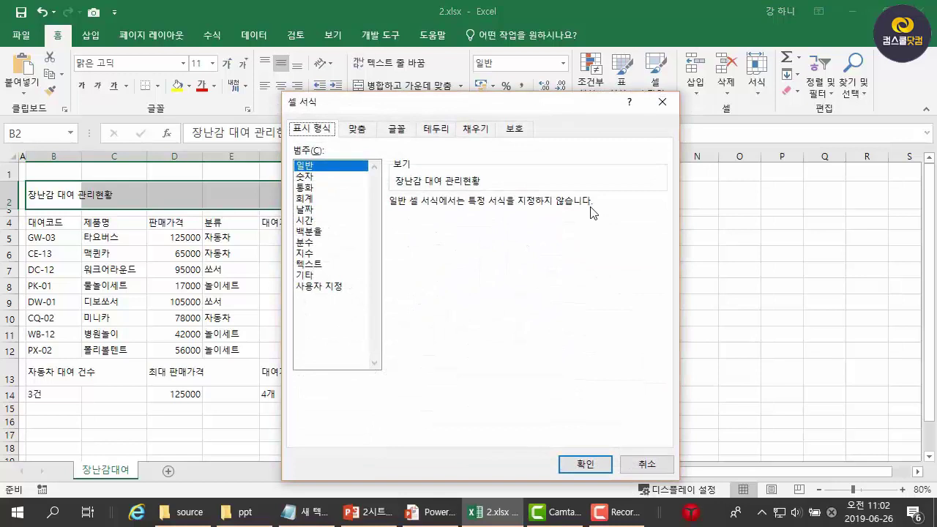
pyautogui.moveTo(542, 111); pyautogui.dragTo(726, 95)
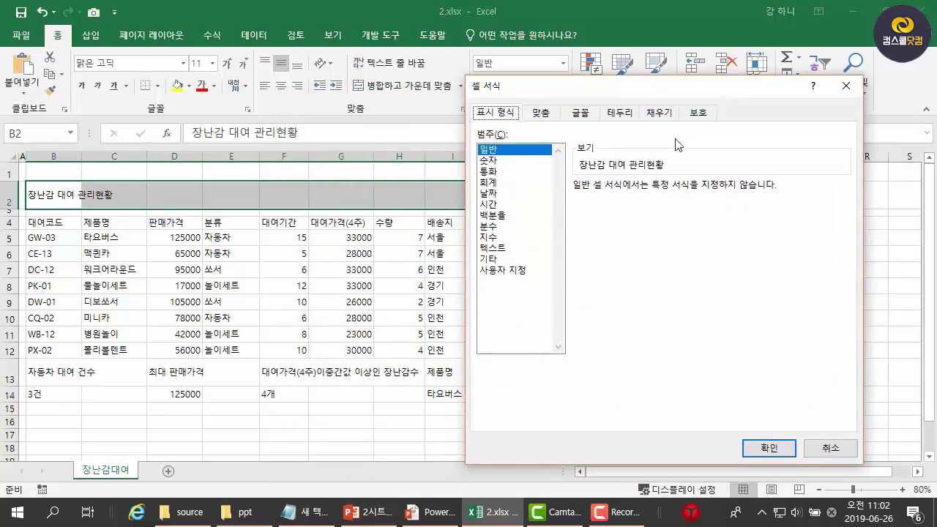
pyautogui.click(555, 115)
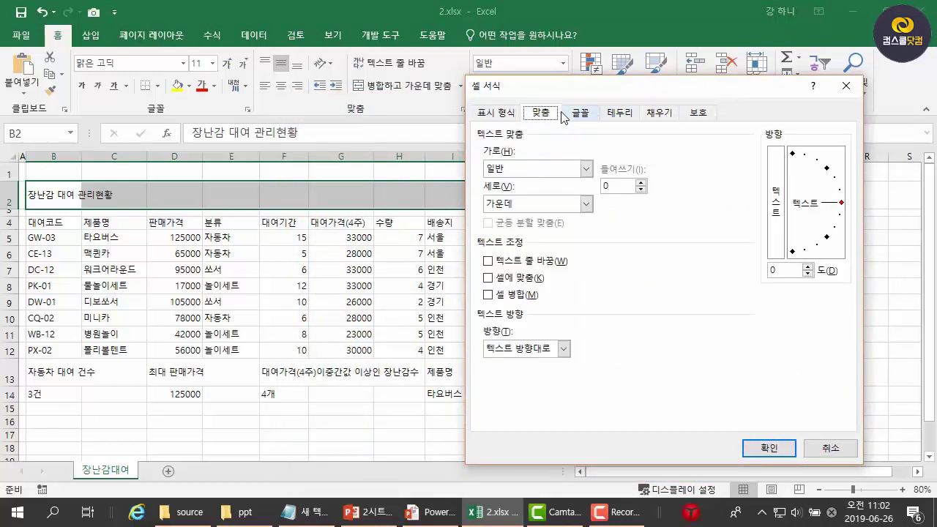
pyautogui.click(529, 296)
pyautogui.click(585, 168)
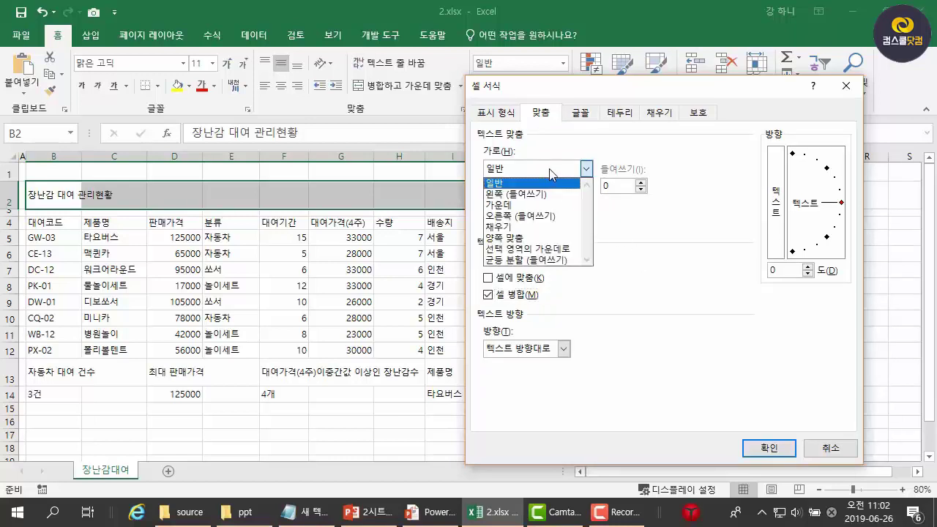
pyautogui.click(546, 206)
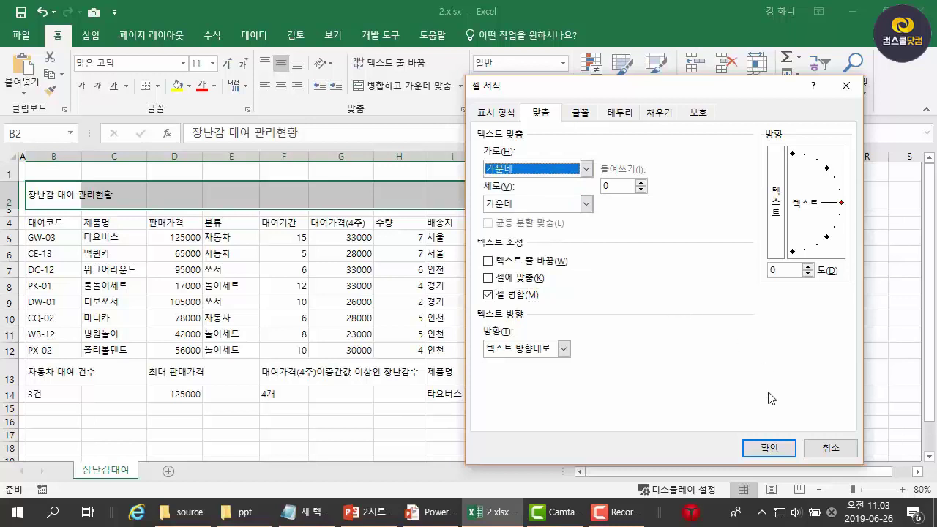
pyautogui.click(757, 449)
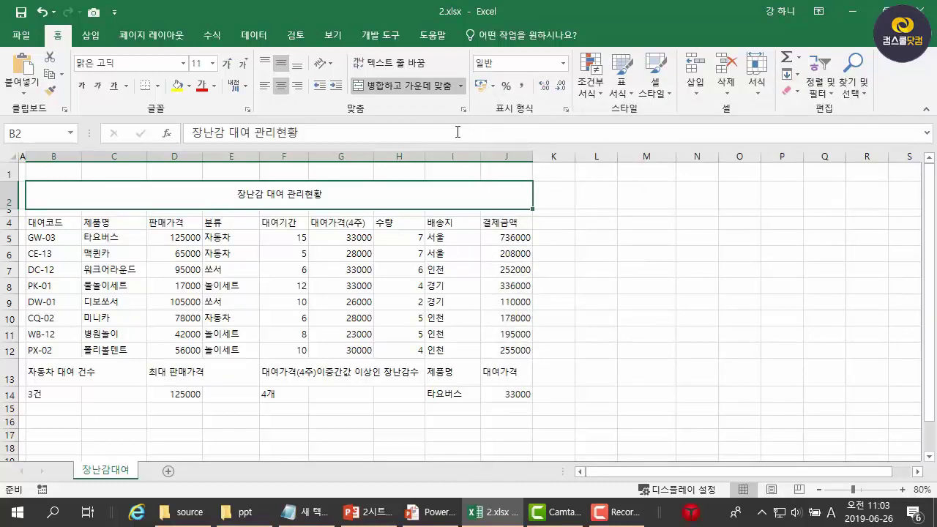
# - Enlarge the title in B2 to font size 18 and make it bold
pyautogui.click(228, 64)
pyautogui.click(228, 65)
pyautogui.click(228, 64)
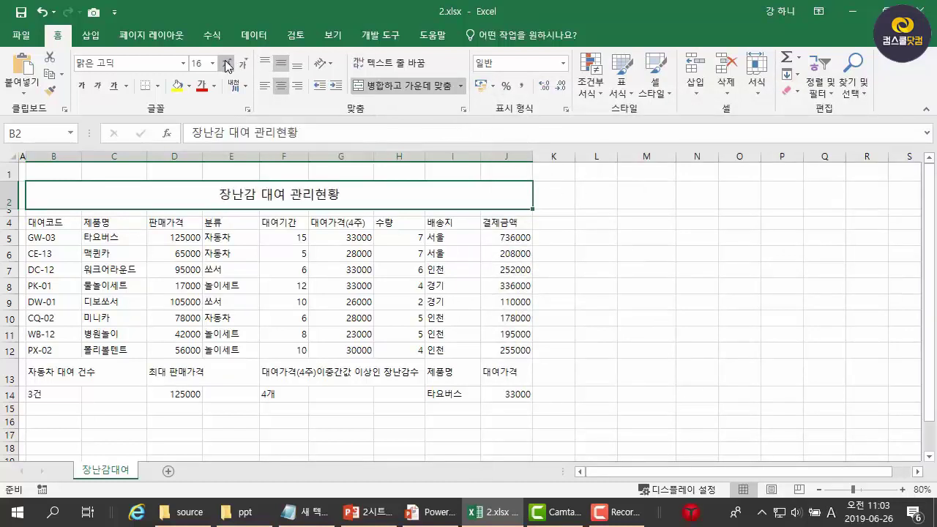
pyautogui.click(227, 64)
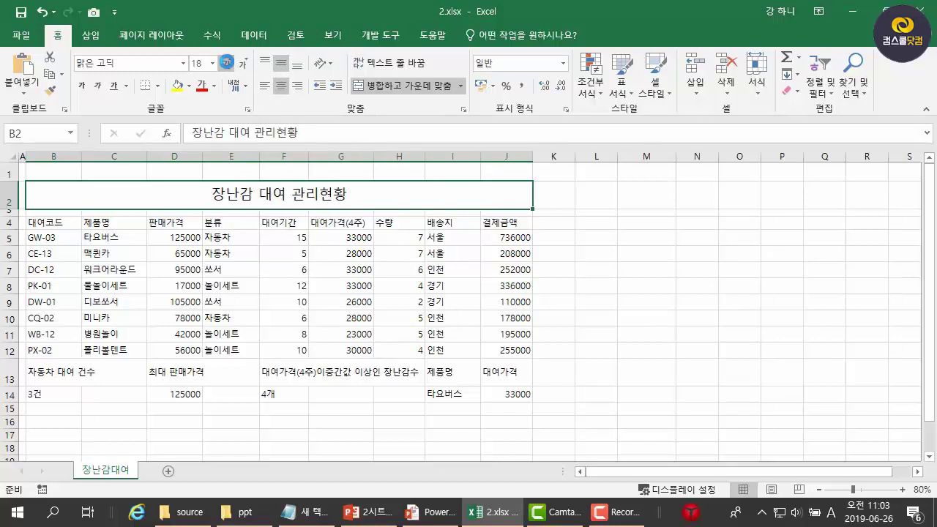
pyautogui.click(81, 91)
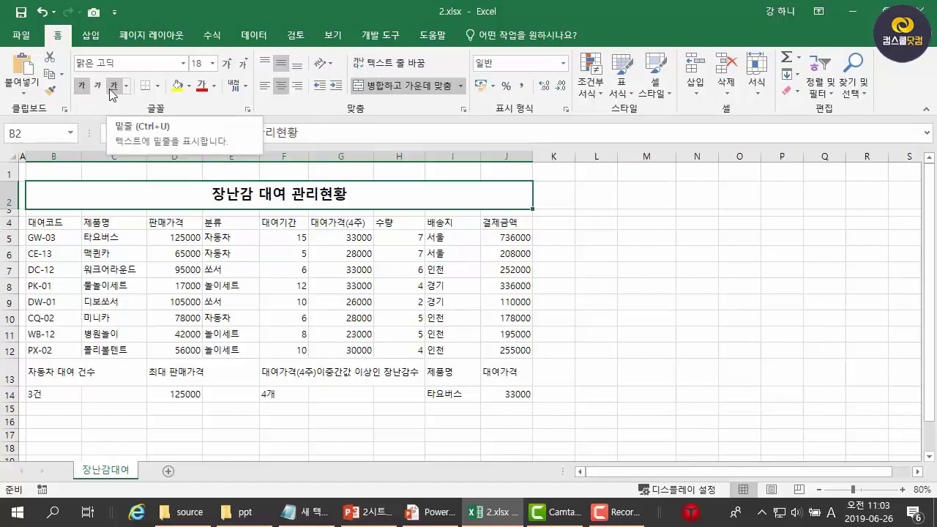
# - Set the title text in B2 to the dark blue theme font colour
pyautogui.click(212, 86)
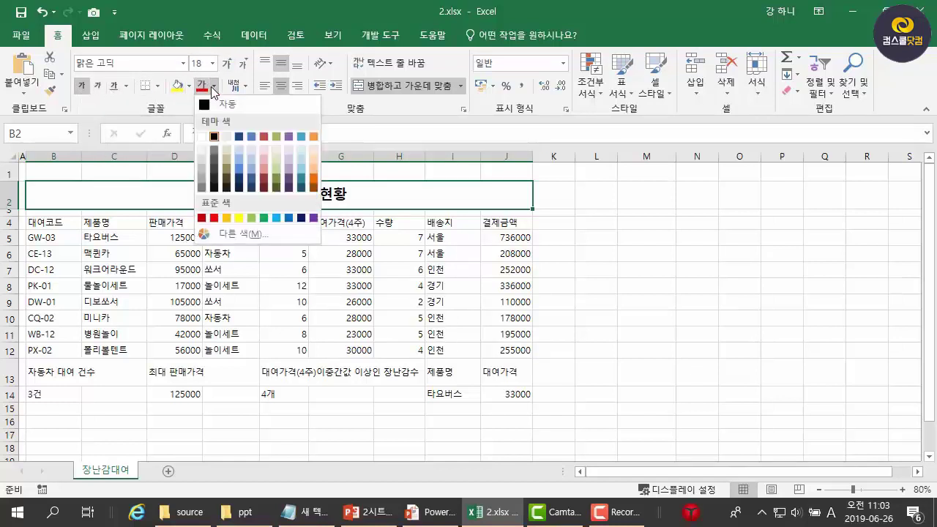
pyautogui.click(241, 137)
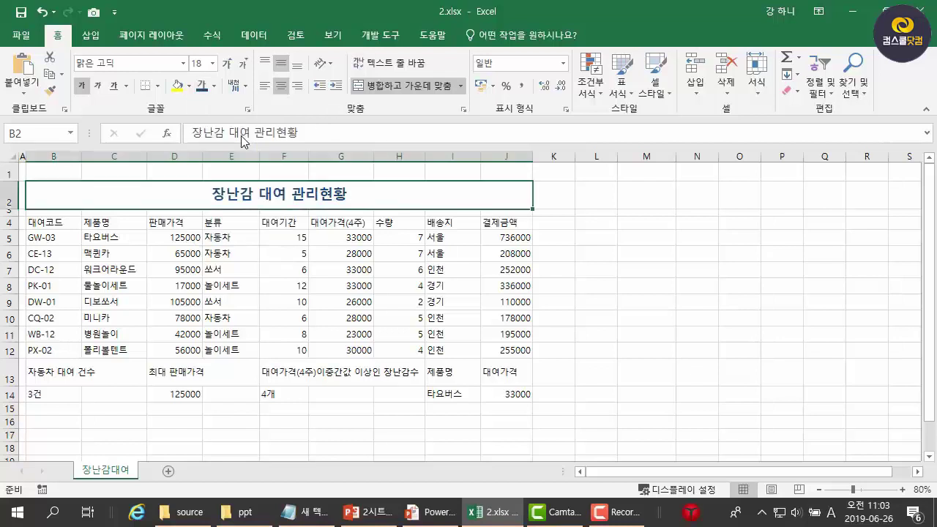
pyautogui.click(214, 89)
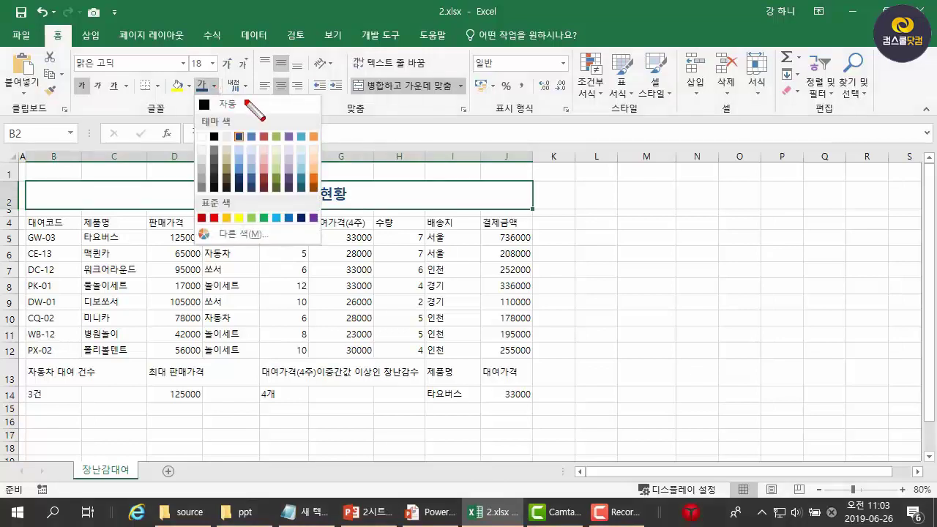
pyautogui.moveTo(285, 126)
pyautogui.mouseDown()
pyautogui.moveTo(303, 167)
pyautogui.moveTo(250, 126)
pyautogui.moveTo(296, 190)
pyautogui.mouseUp()
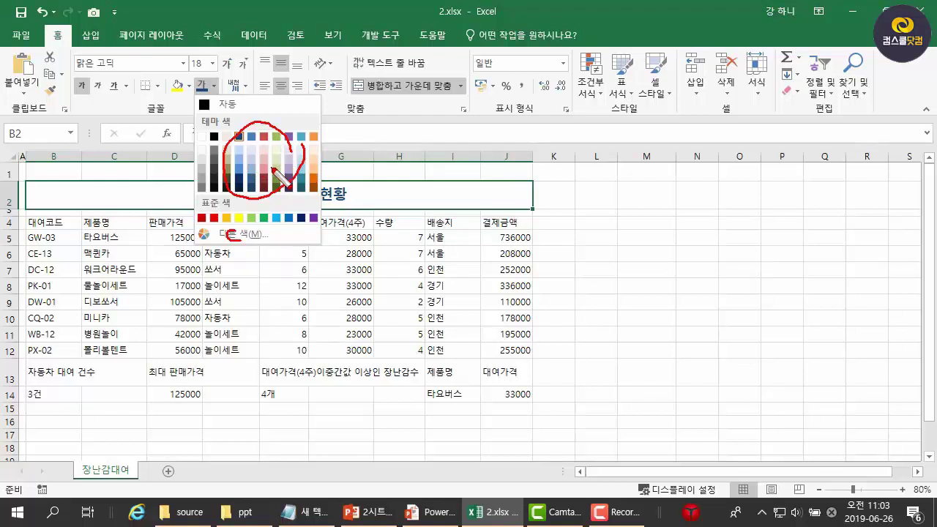
pyautogui.press('Escape')
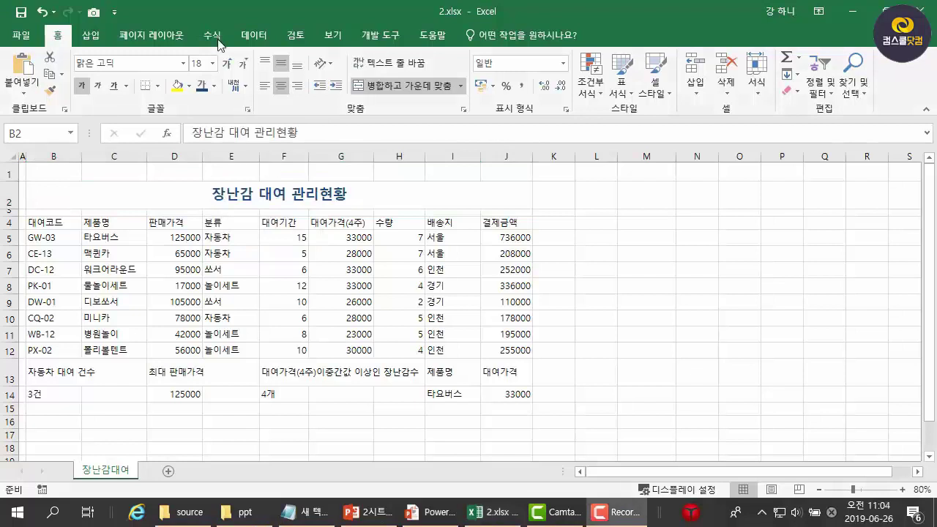
# - Fill the merged title cell B2:J2 with the lightest orange theme colour
pyautogui.click(426, 199)
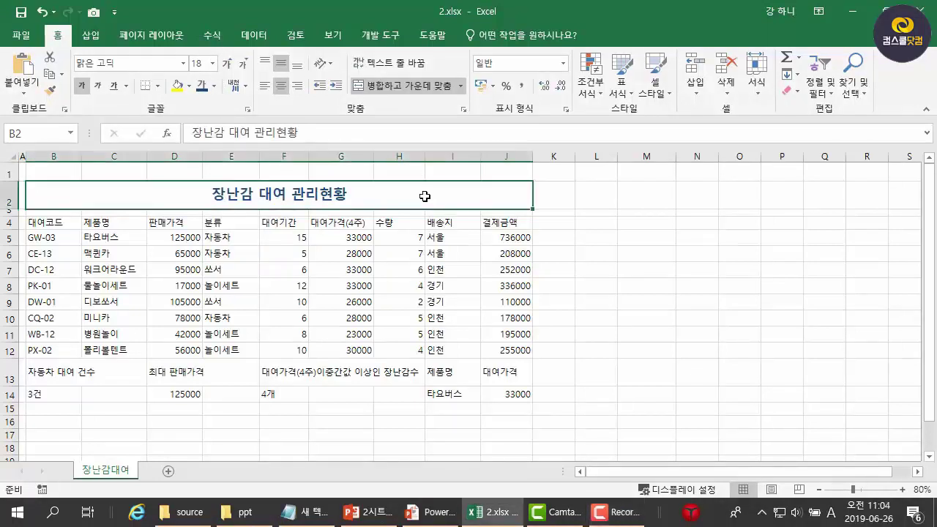
pyautogui.click(189, 87)
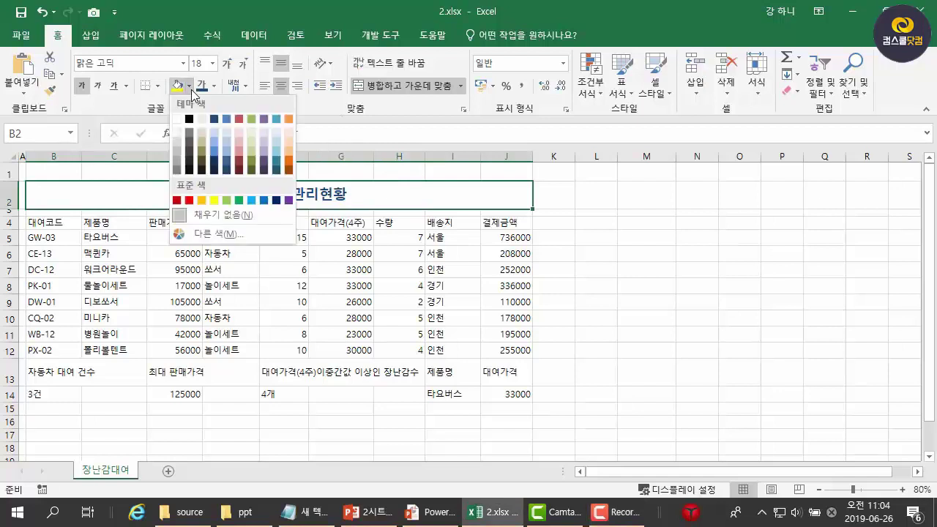
pyautogui.click(287, 132)
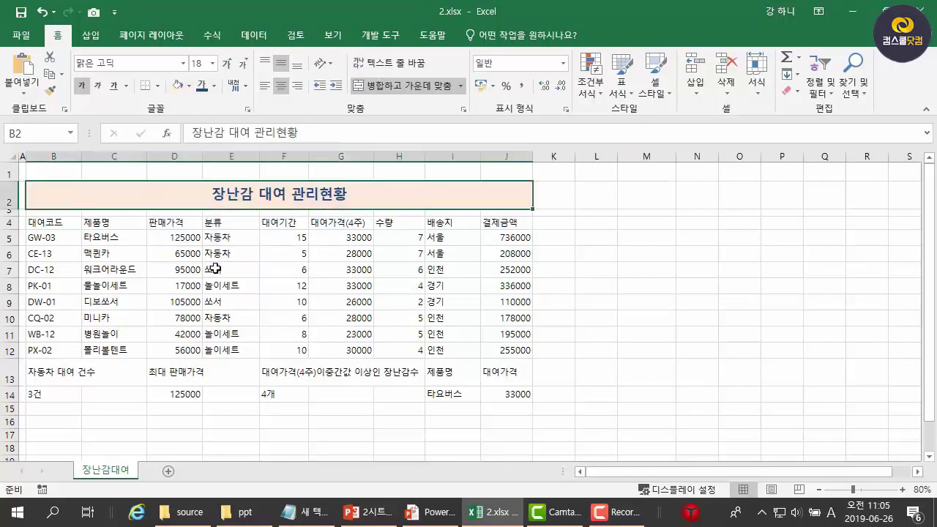
# - Centre and bold the header row B4:J4 and fill it with a medium-light orange theme colour
pyautogui.moveTo(62, 224); pyautogui.dragTo(511, 220)
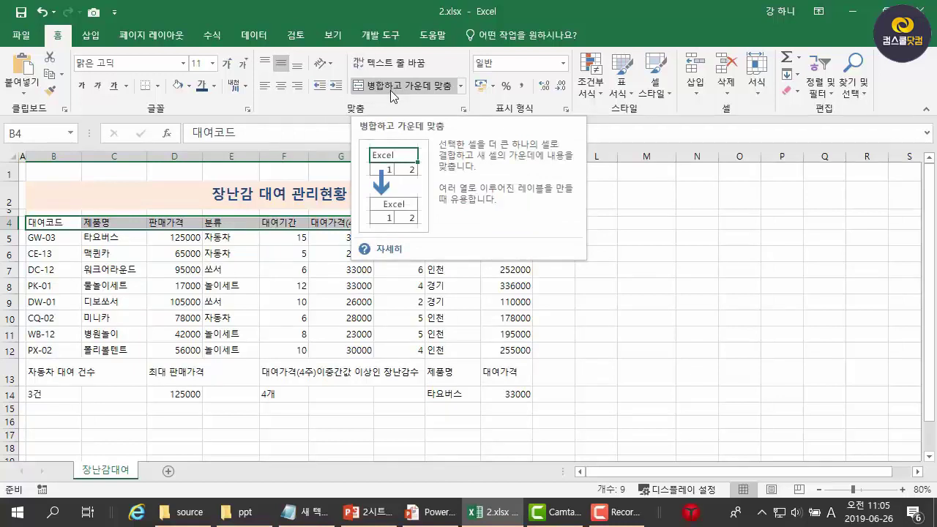
pyautogui.click(282, 88)
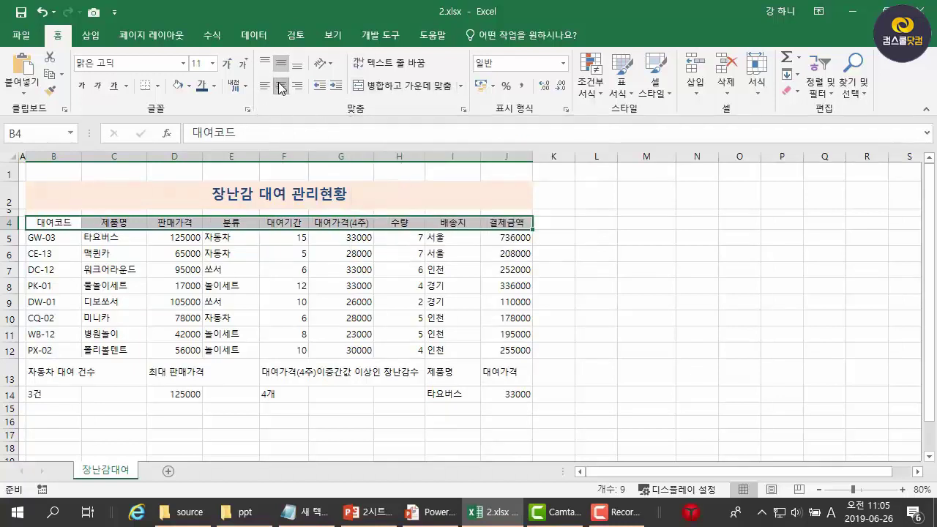
pyautogui.click(86, 89)
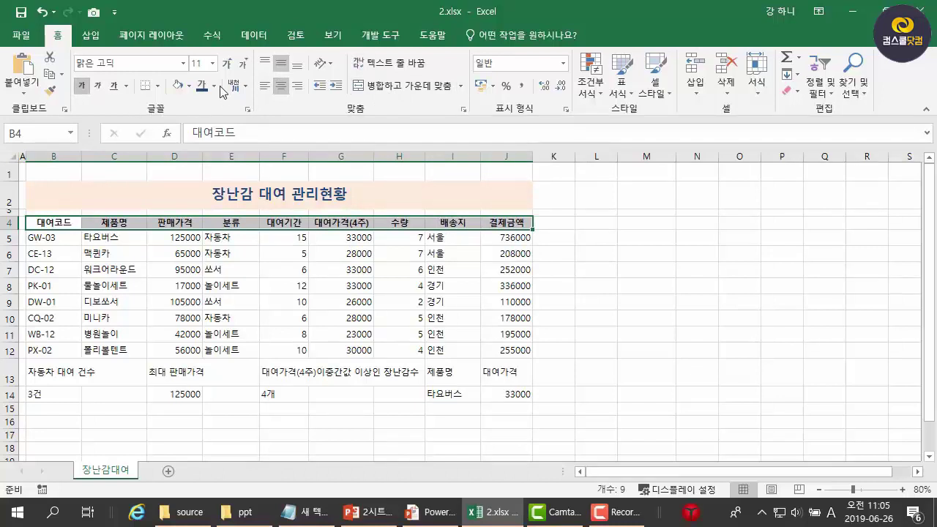
pyautogui.click(189, 86)
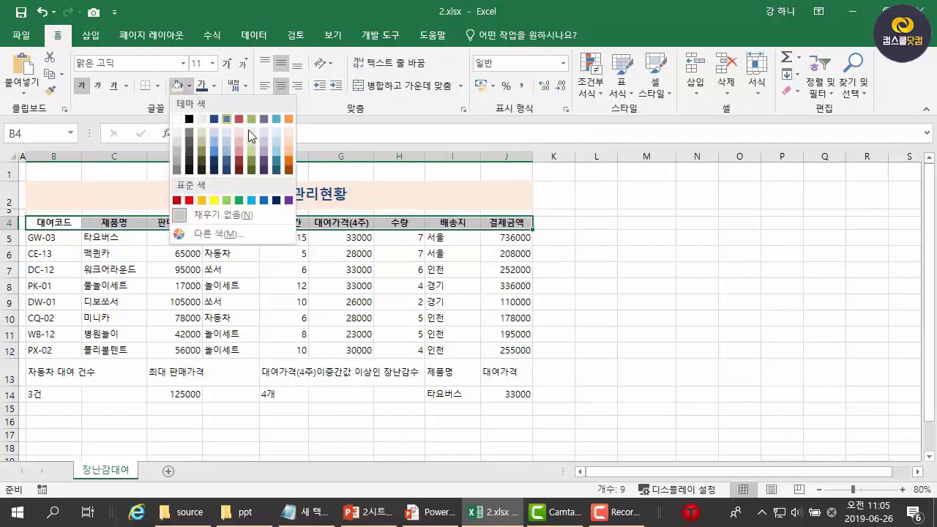
pyautogui.click(293, 152)
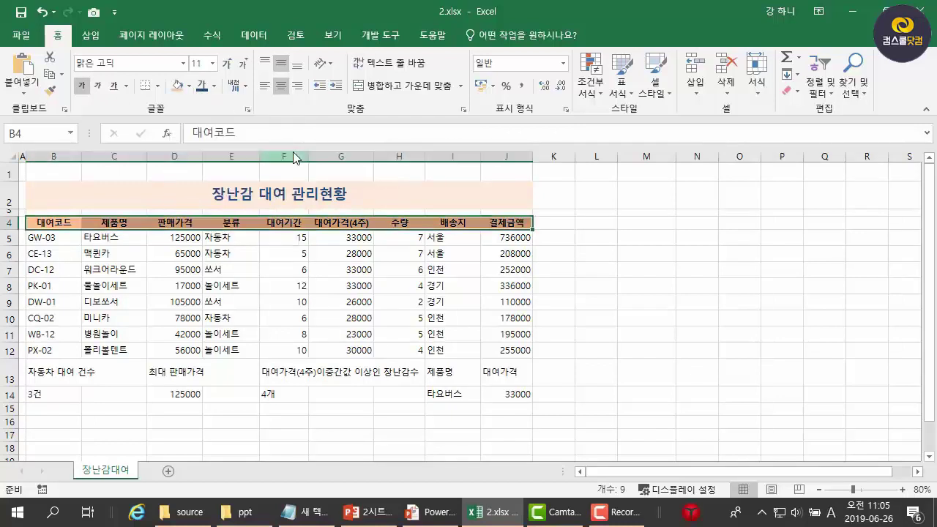
pyautogui.click(468, 311)
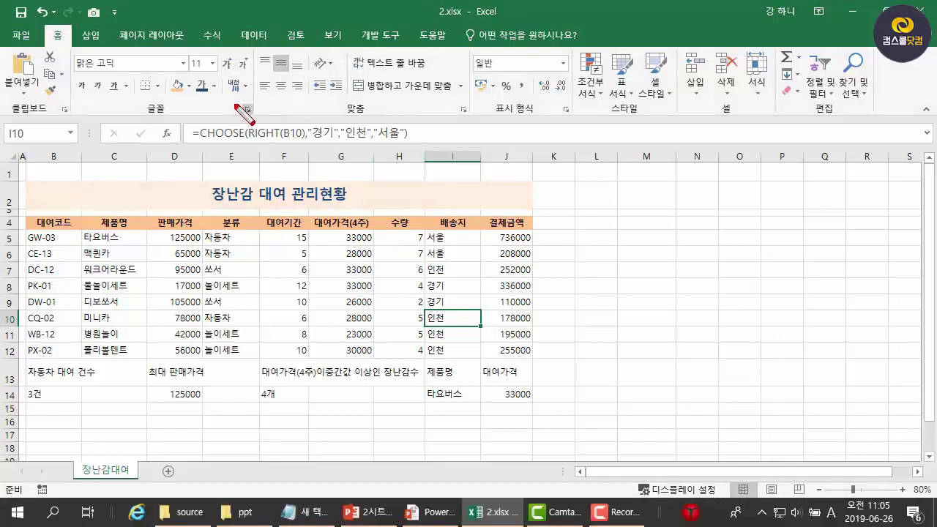
pyautogui.moveTo(211, 104)
pyautogui.mouseDown()
pyautogui.moveTo(135, 66)
pyautogui.moveTo(251, 91)
pyautogui.mouseUp()
pyautogui.moveTo(346, 84)
pyautogui.mouseDown()
pyautogui.moveTo(305, 101)
pyautogui.moveTo(333, 90)
pyautogui.mouseUp()
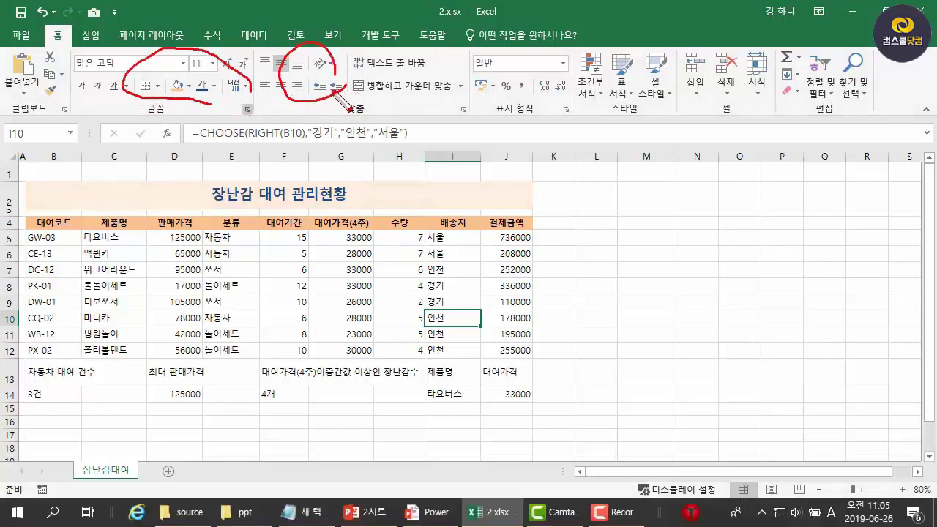
pyautogui.press('Escape')
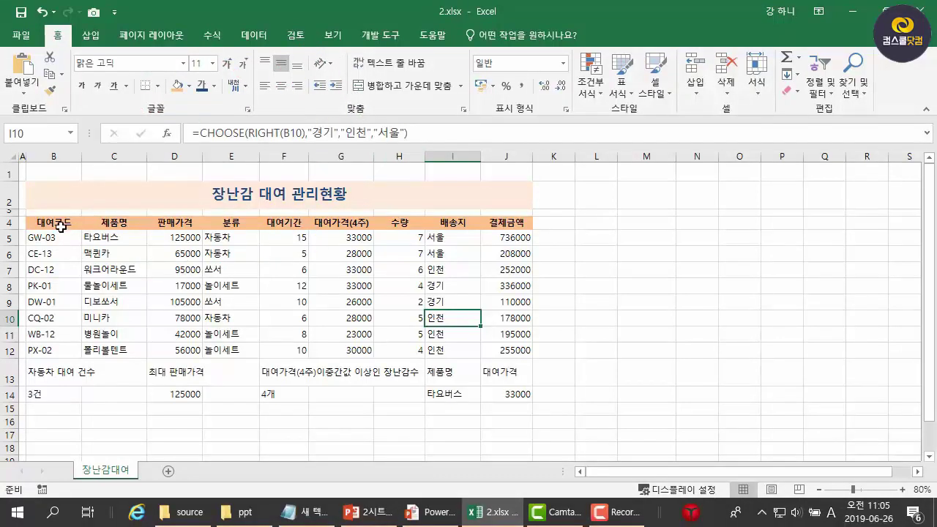
# - Apply thick solid borders to the top and bottom edges of the table range B4:J14
pyautogui.moveTo(60, 227); pyautogui.dragTo(510, 392)
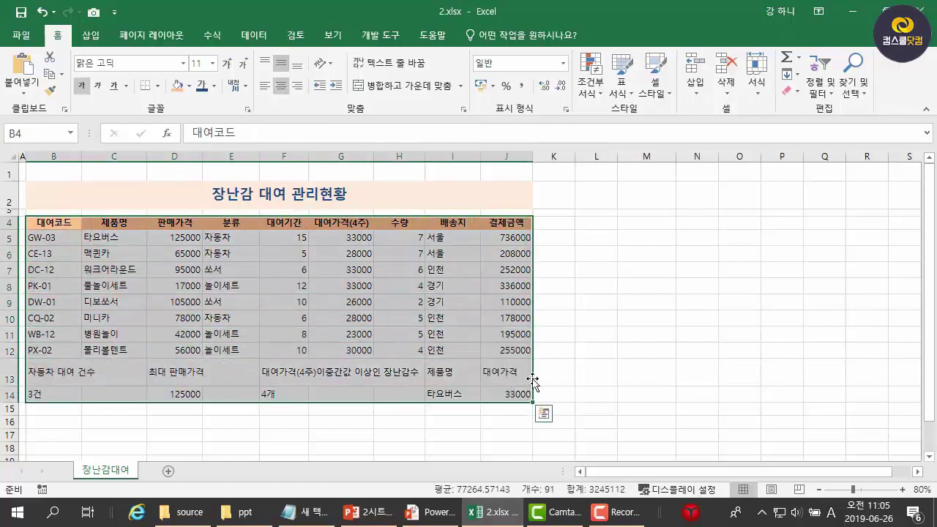
pyautogui.hotkey('ctrl', '1')
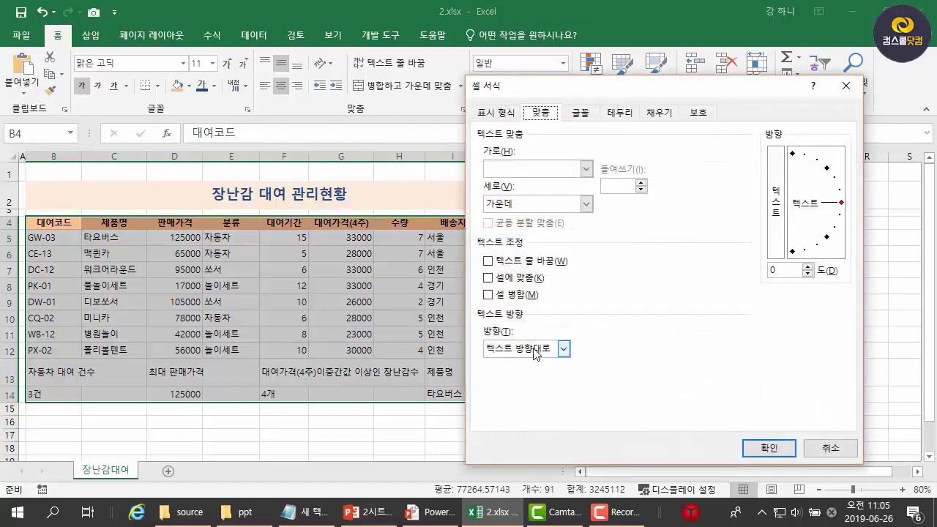
pyautogui.click(634, 118)
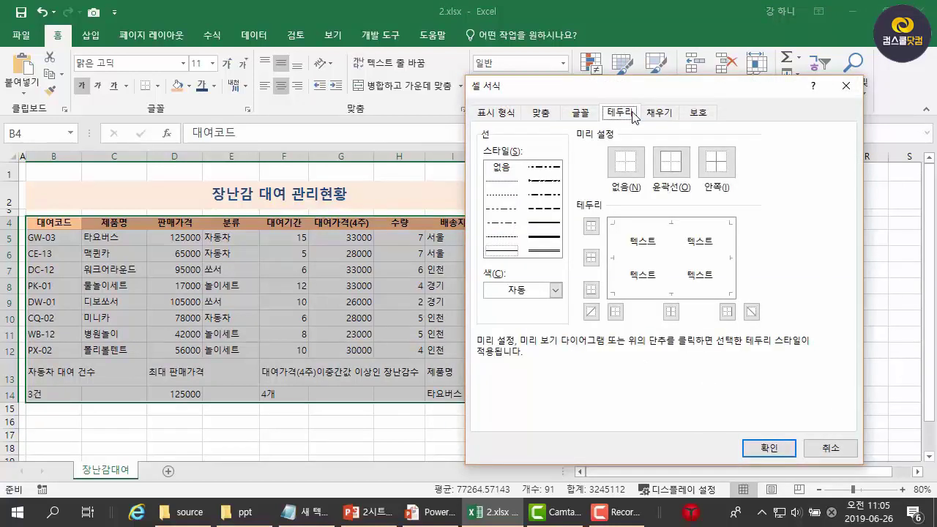
pyautogui.click(555, 238)
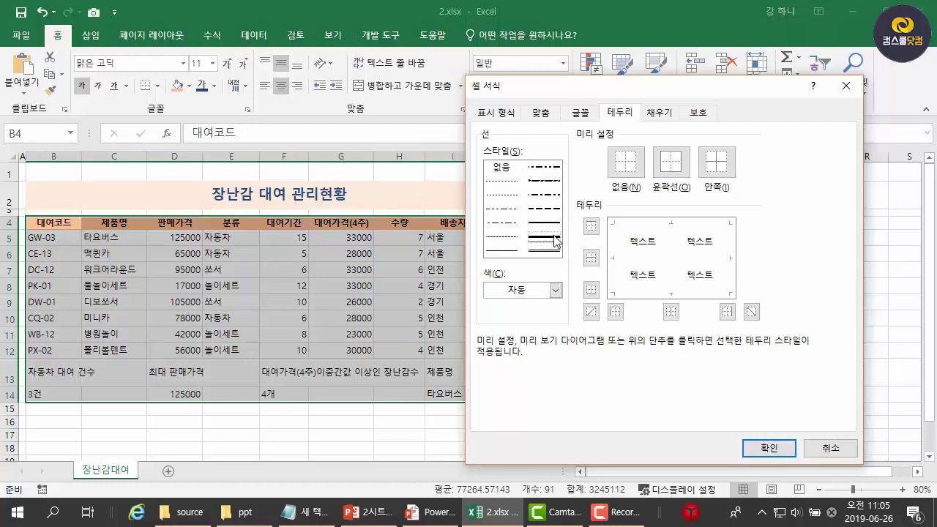
pyautogui.click(635, 227)
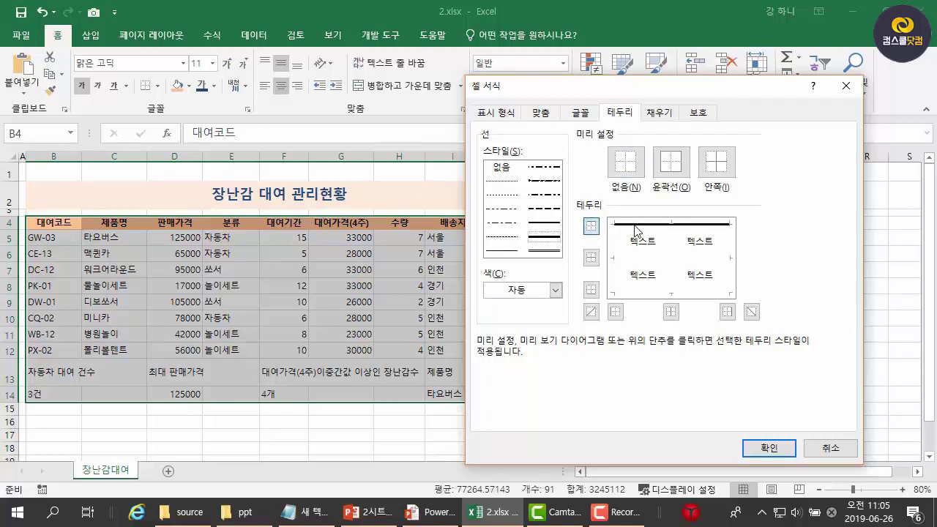
pyautogui.click(628, 294)
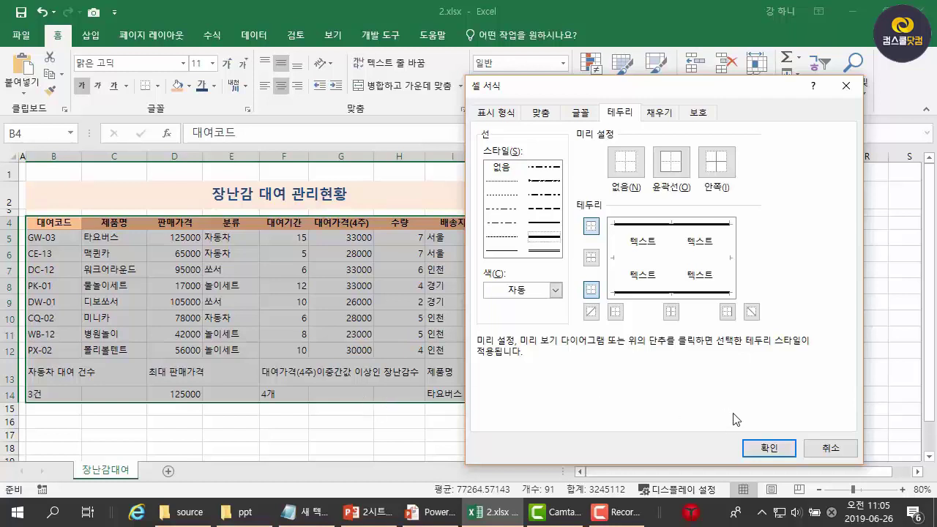
pyautogui.click(760, 446)
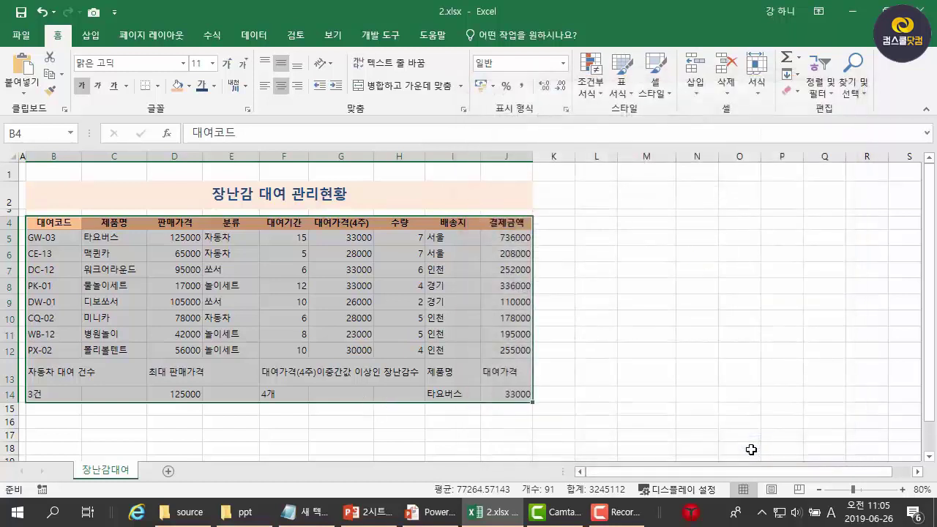
pyautogui.click(751, 450)
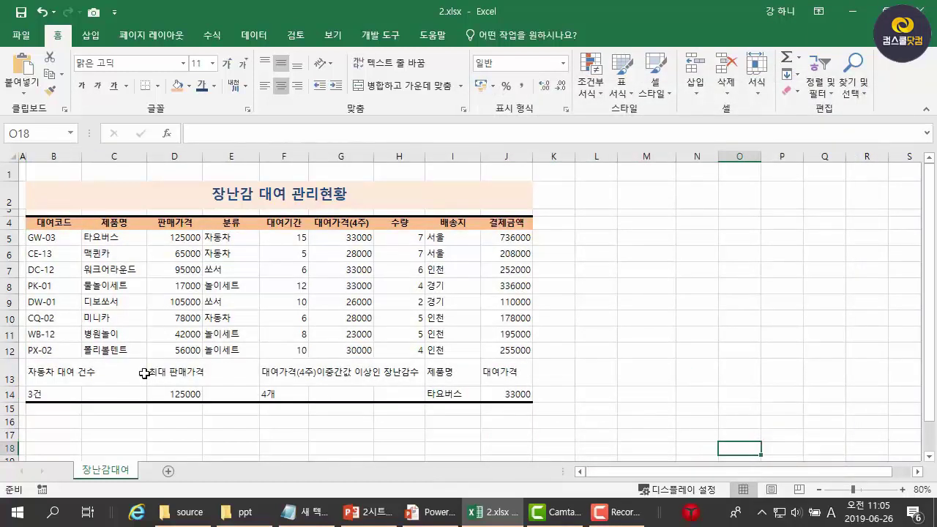
# - Add a thick solid top border to the summary range B13:J14 to separate it from the data rows
pyautogui.moveTo(144, 374); pyautogui.dragTo(17, 374)
pyautogui.click(89, 380)
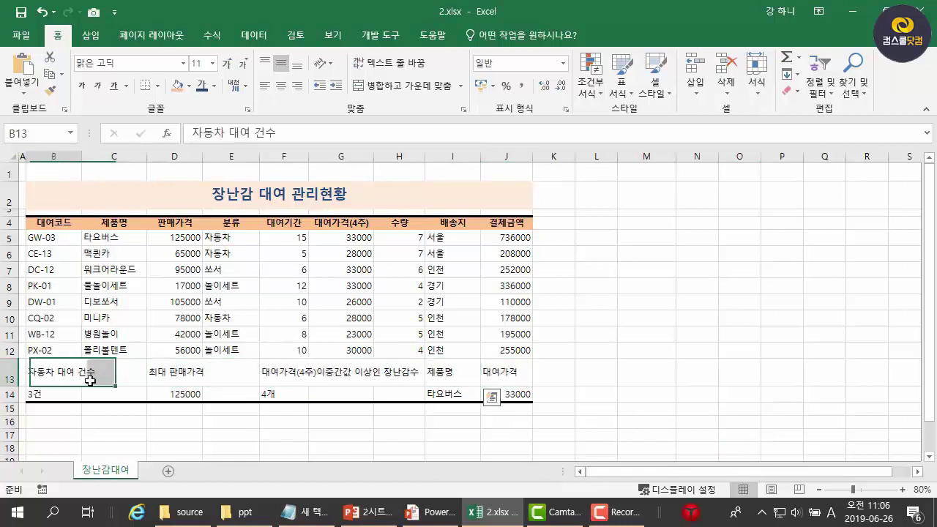
pyautogui.moveTo(89, 380); pyautogui.dragTo(519, 394)
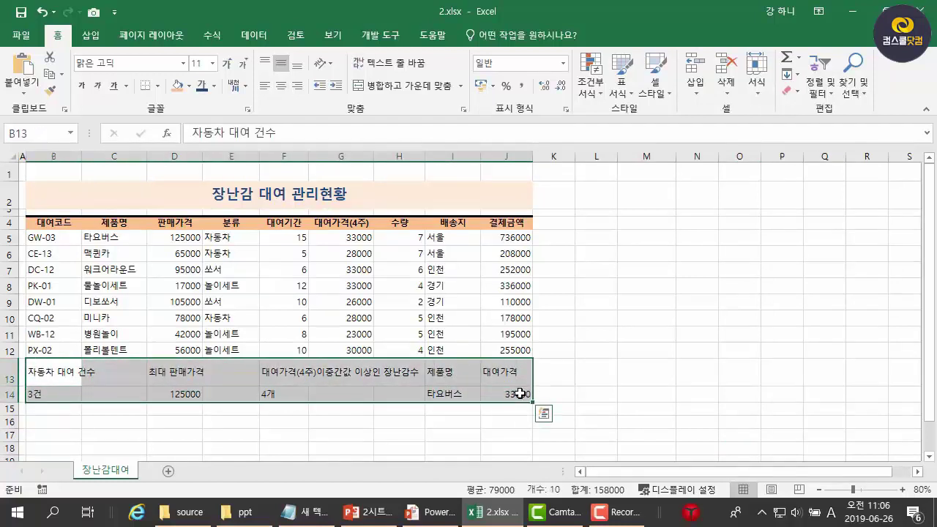
pyautogui.hotkey('ctrl', '1')
pyautogui.click(636, 233)
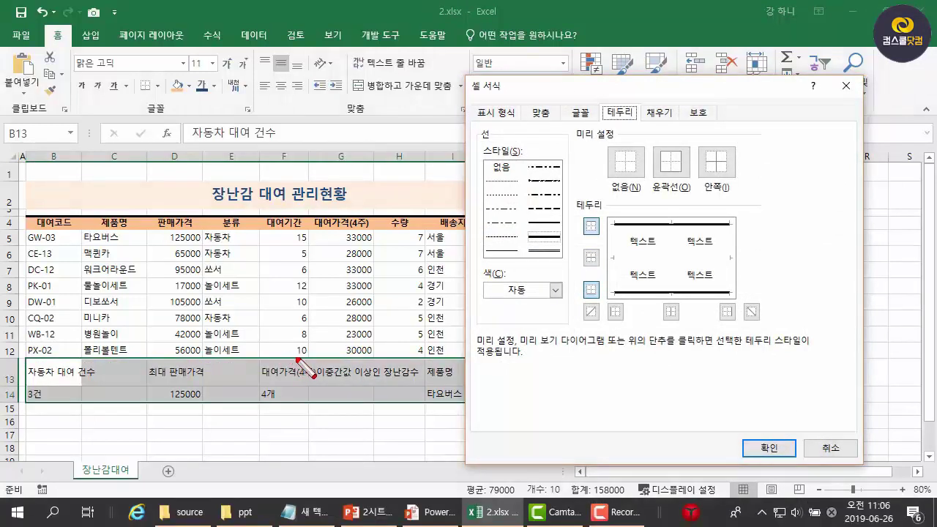
pyautogui.moveTo(292, 357); pyautogui.dragTo(294, 375)
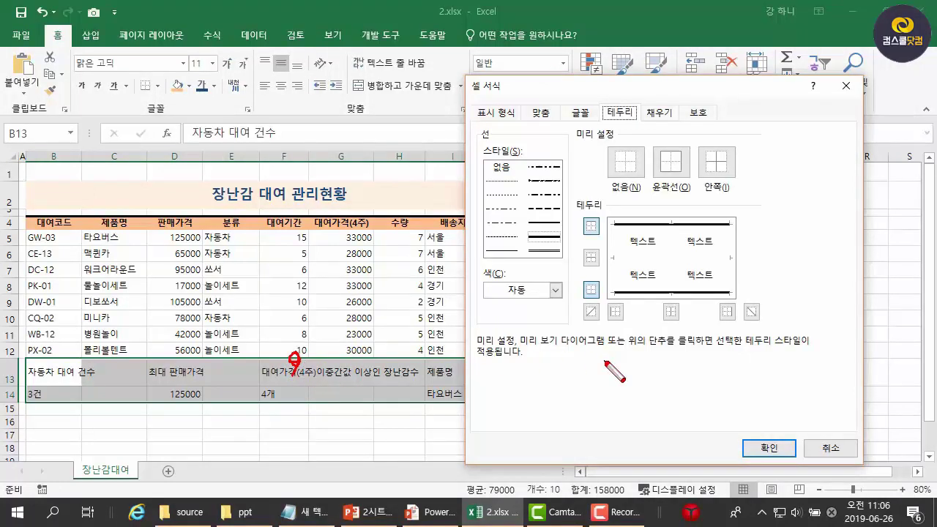
pyautogui.click(769, 448)
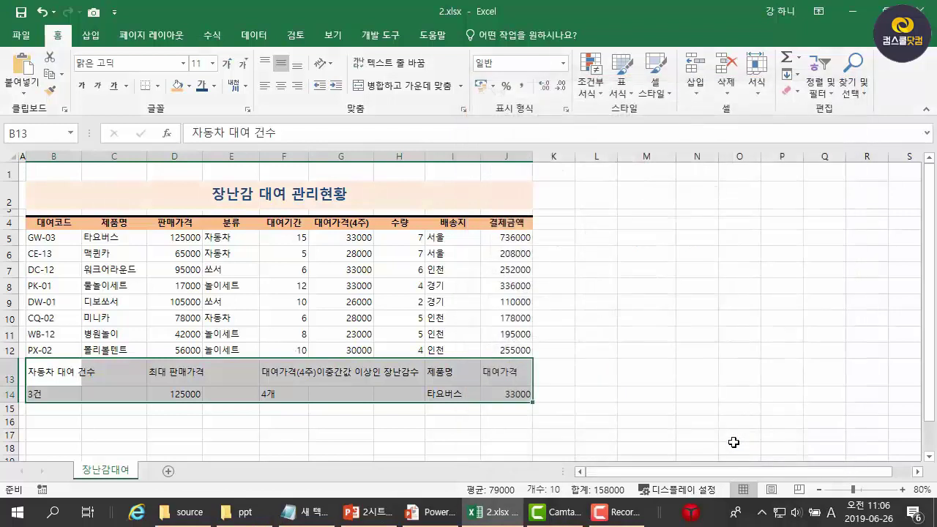
pyautogui.click(620, 364)
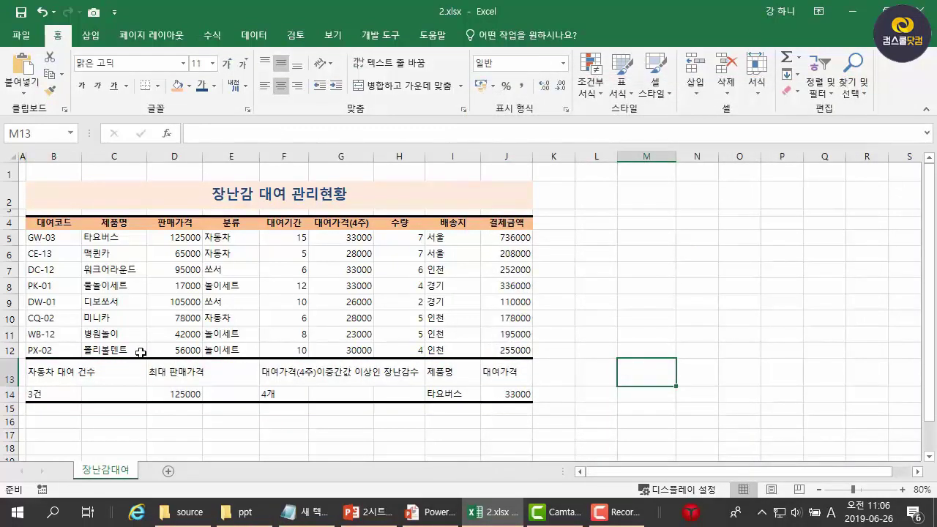
# - Copy the formatting of header cell B4 onto the summary header row B13:J13 with Format Painter (서식 복사)
pyautogui.moveTo(110, 370); pyautogui.dragTo(291, 353)
pyautogui.moveTo(48, 373); pyautogui.dragTo(510, 360)
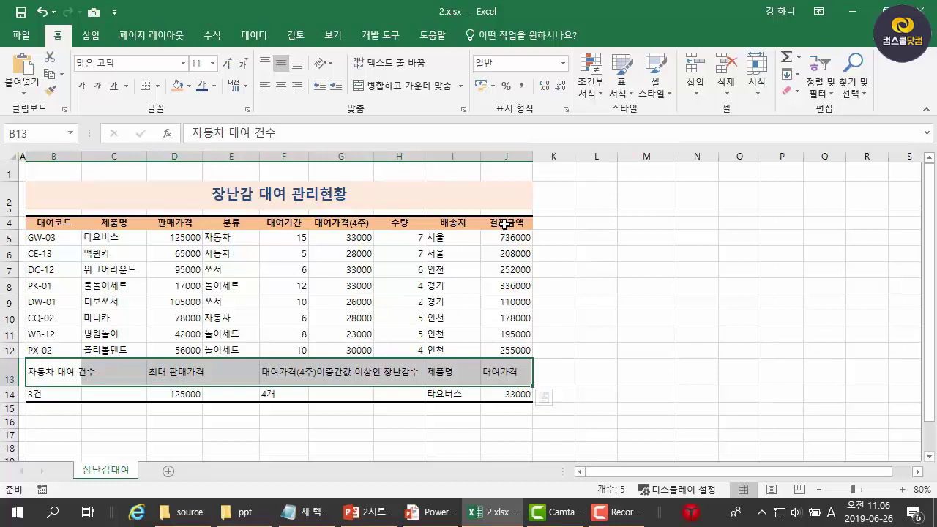
pyautogui.click(64, 224)
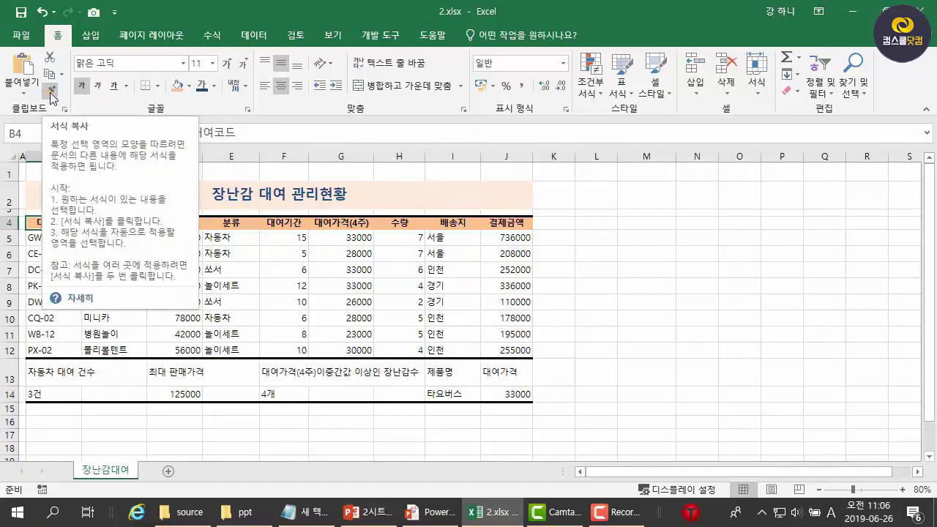
pyautogui.click(51, 90)
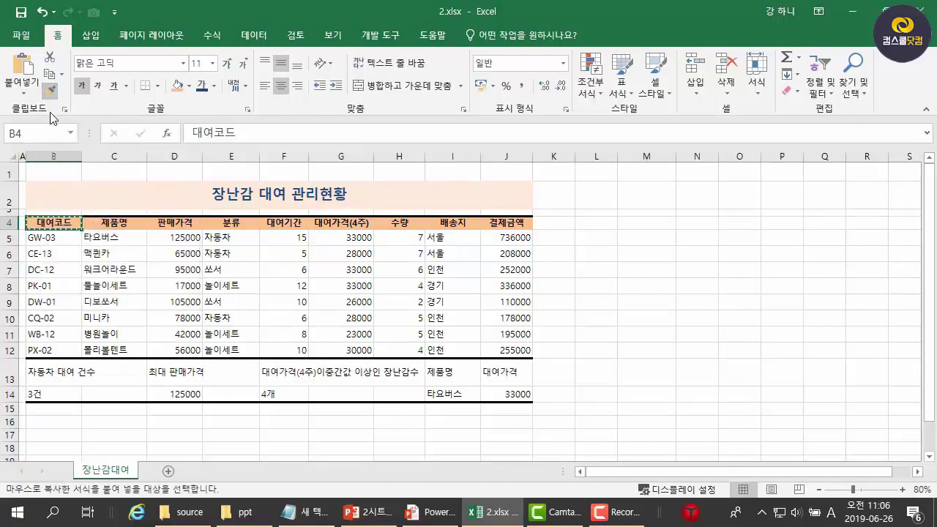
pyautogui.moveTo(51, 374); pyautogui.dragTo(522, 368)
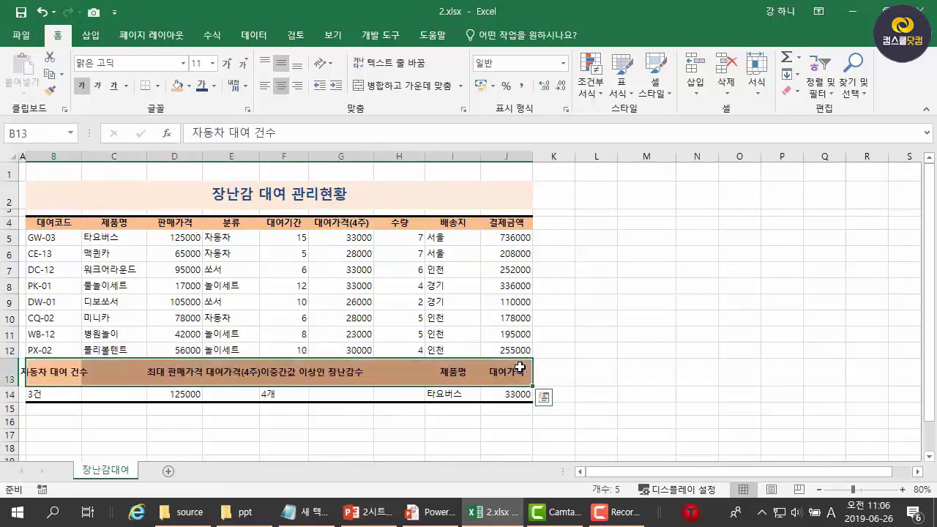
pyautogui.click(661, 381)
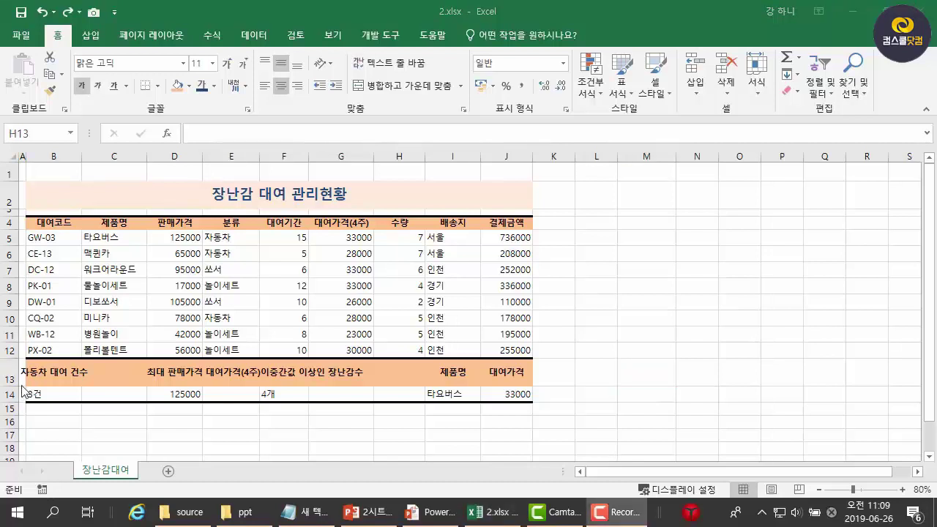
# - Merge and centre the summary header cells B13:C13 containing 자동차 대여 건수
pyautogui.click(49, 377)
pyautogui.moveTo(116, 378); pyautogui.dragTo(118, 377)
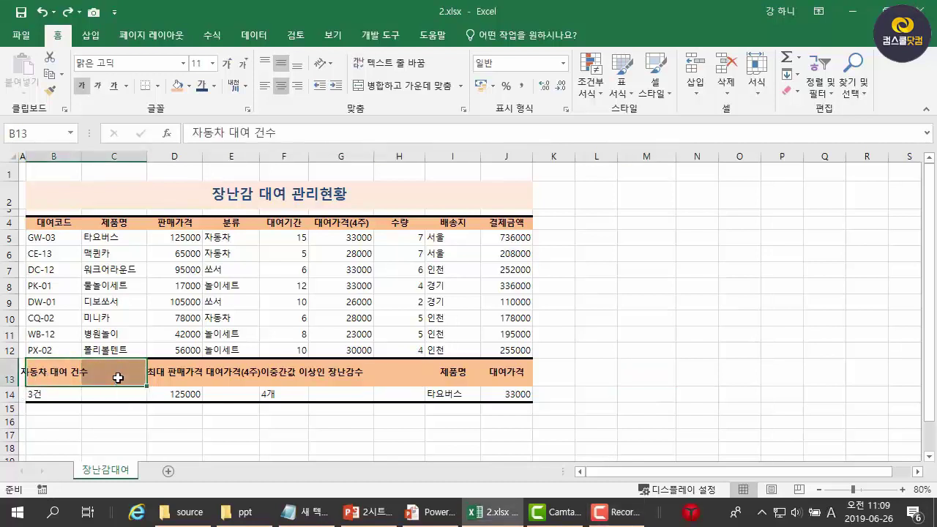
pyautogui.click(427, 92)
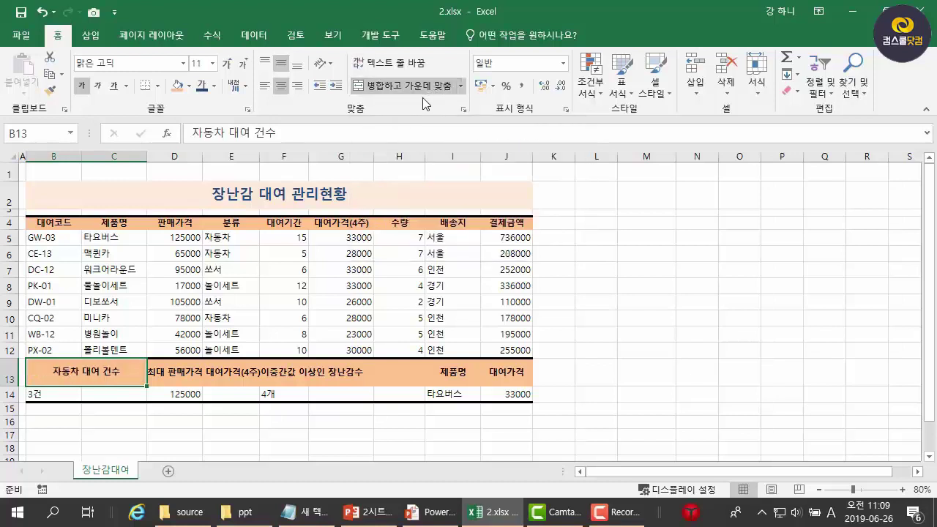
# - Merge and centre the summary result cells B14:C14 under 자동차 대여 건수
pyautogui.click(63, 397)
pyautogui.moveTo(64, 397); pyautogui.dragTo(97, 399)
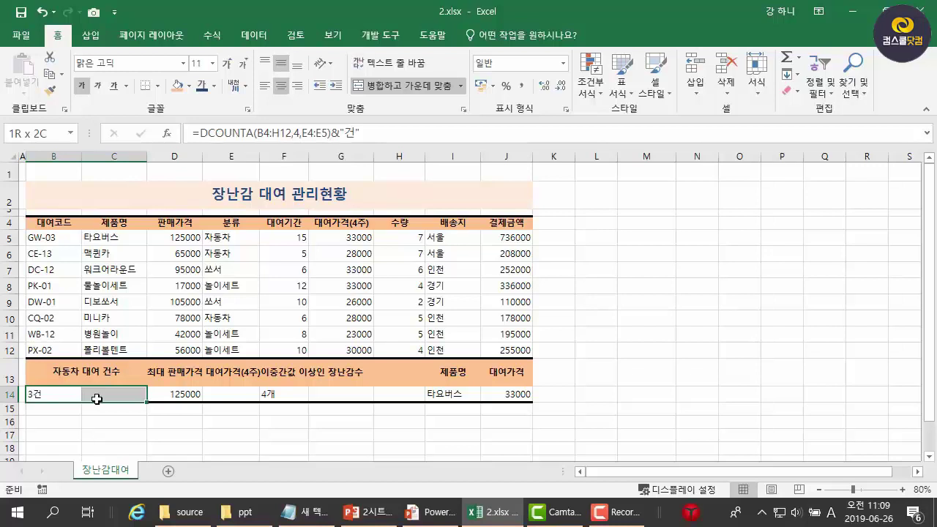
pyautogui.moveTo(96, 399); pyautogui.dragTo(97, 399)
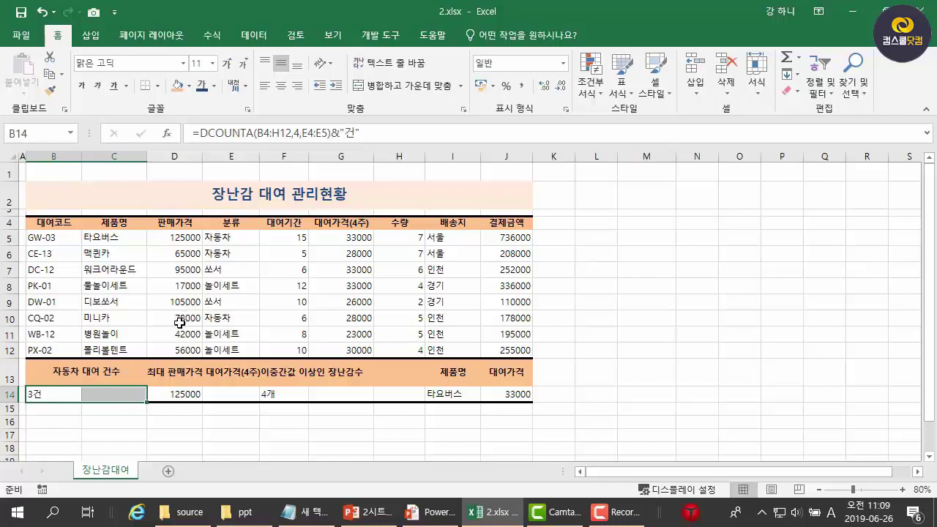
pyautogui.click(181, 322)
pyautogui.moveTo(67, 395); pyautogui.dragTo(105, 393)
pyautogui.hotkey('alt', 'h')
pyautogui.press('m')
pyautogui.press('c')
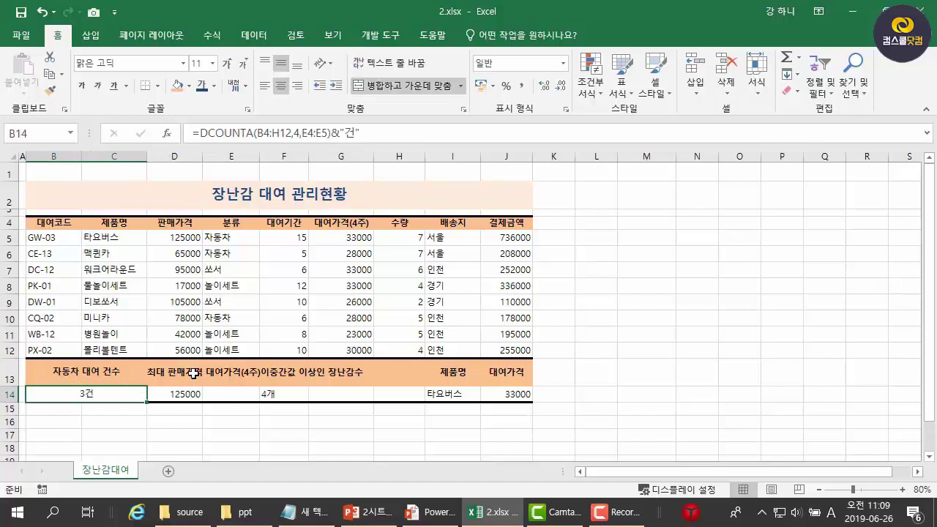
# - Merge and centre the summary header cells F13:H13 for the count of toys at or above the median rental price
pyautogui.click(236, 374)
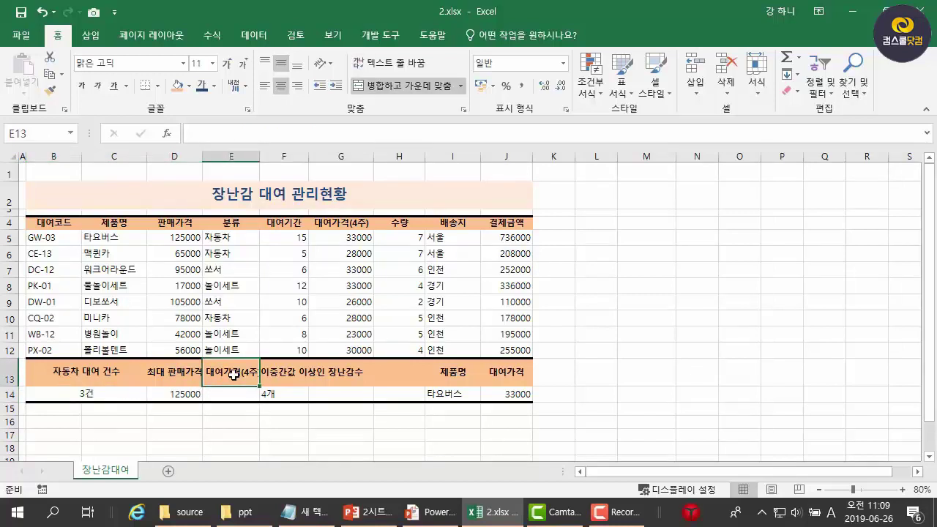
pyautogui.moveTo(240, 375); pyautogui.dragTo(391, 380)
pyautogui.click(281, 376)
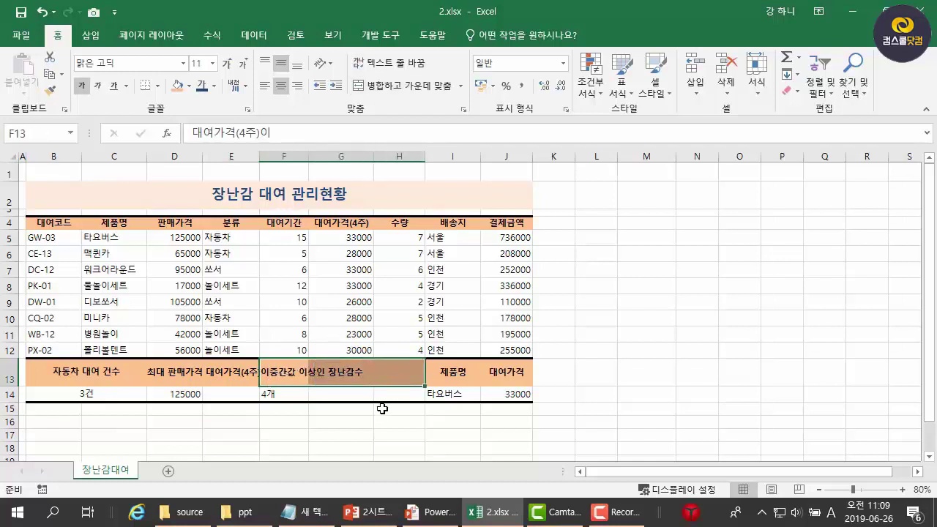
pyautogui.hotkey('alt', 'h')
pyautogui.press('m')
pyautogui.press('c')
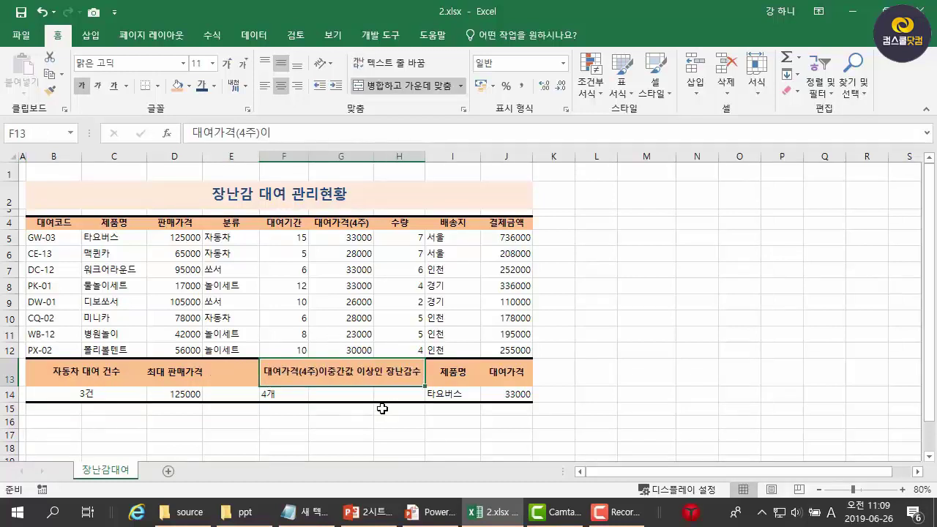
# - Merge and centre the summary result cells F14:H14 directly below the merged F13:H13 header
pyautogui.moveTo(291, 391); pyautogui.dragTo(410, 392)
pyautogui.hotkey('alt', 'h')
pyautogui.press('m')
pyautogui.press('c')
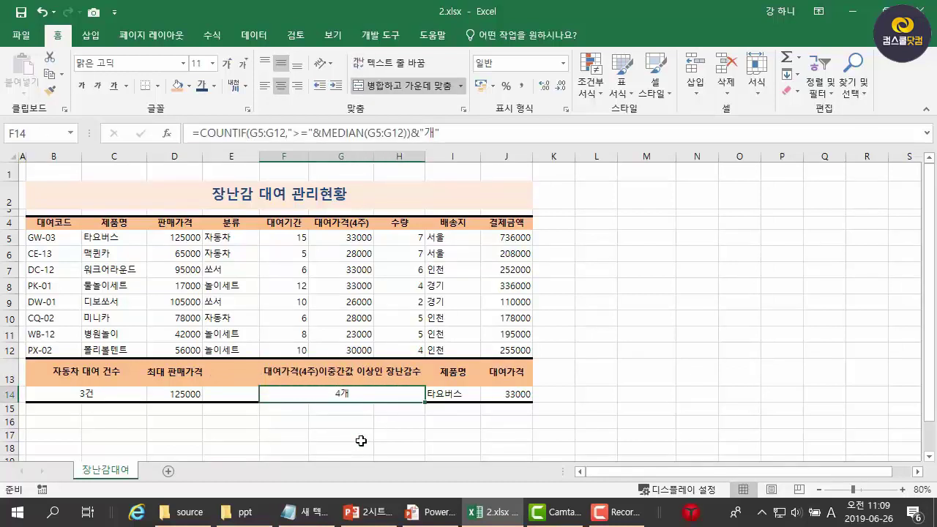
pyautogui.click(361, 441)
# - Merge and centre D13:E13 and D14:E14 separately, keeping the 최대 판매가격 header and its result in their own rows
pyautogui.moveTo(186, 371); pyautogui.dragTo(213, 394)
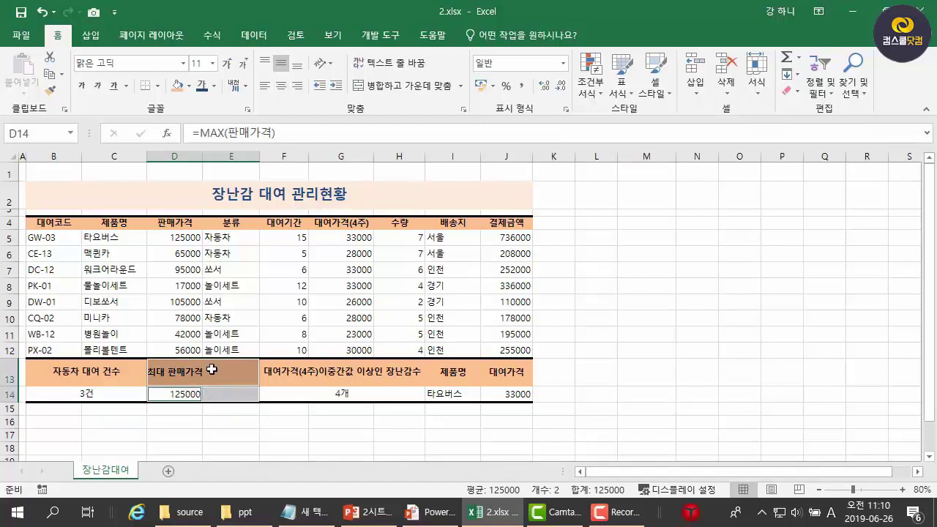
pyautogui.moveTo(221, 377)
pyautogui.mouseDown()
pyautogui.moveTo(168, 382)
pyautogui.moveTo(209, 382)
pyautogui.moveTo(214, 399)
pyautogui.moveTo(186, 404)
pyautogui.moveTo(208, 394)
pyautogui.mouseUp()
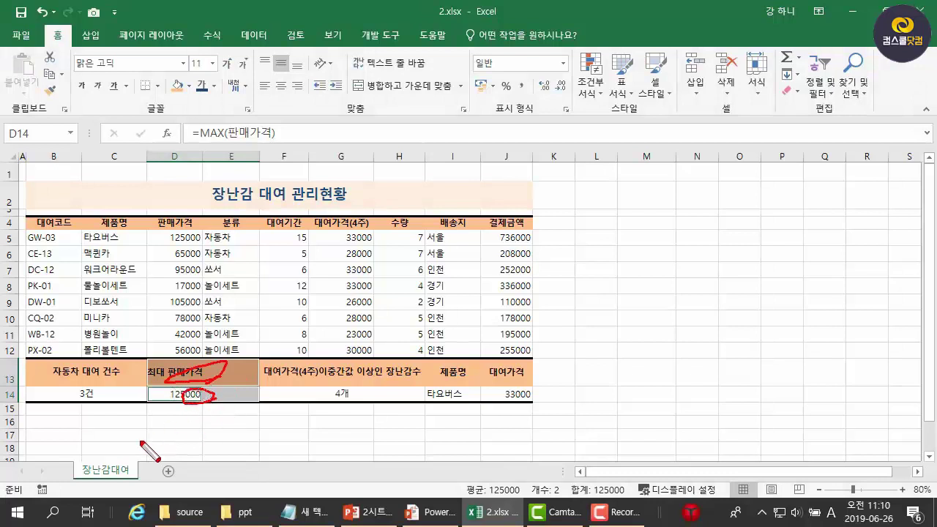
pyautogui.press('Escape')
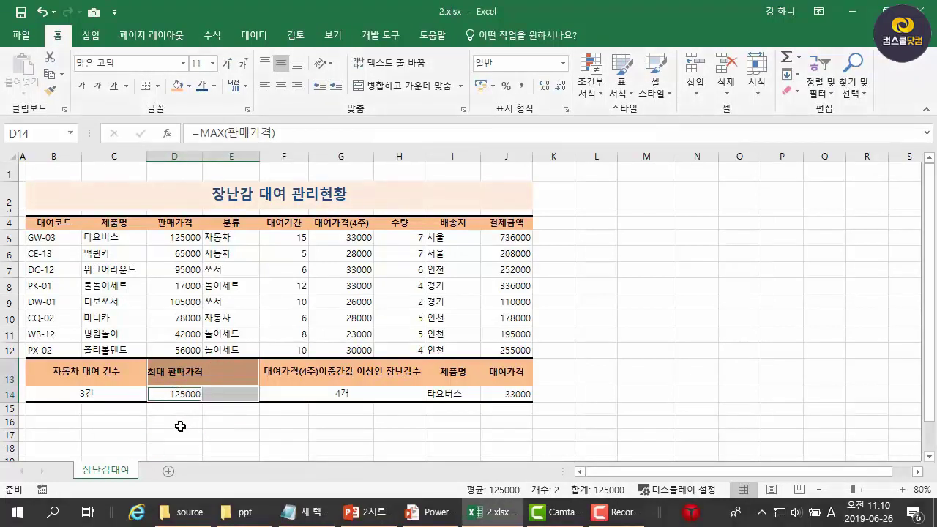
pyautogui.press('F4')
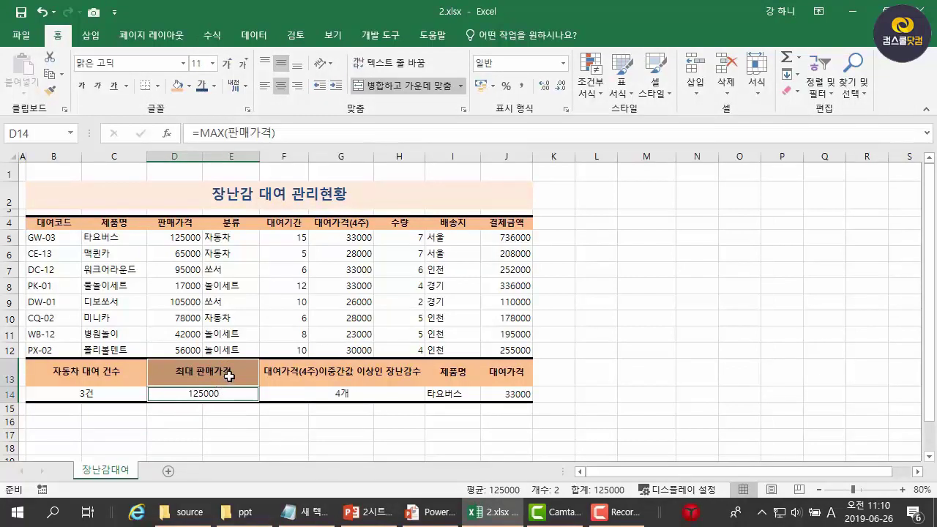
pyautogui.moveTo(229, 375); pyautogui.dragTo(248, 393)
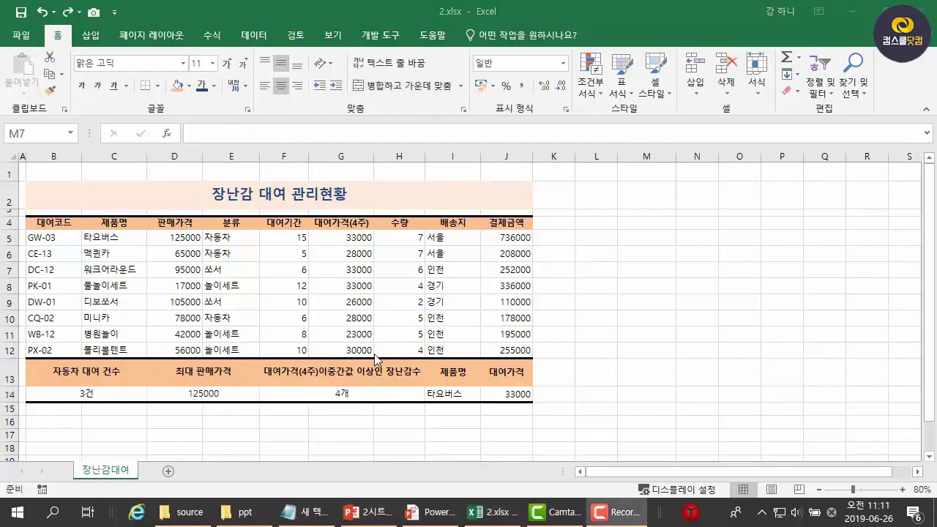
# - Enter 최대 in cell G16 and 판매가격 in cell G17 below the table
pyautogui.click(329, 425)
pyautogui.click(333, 424)
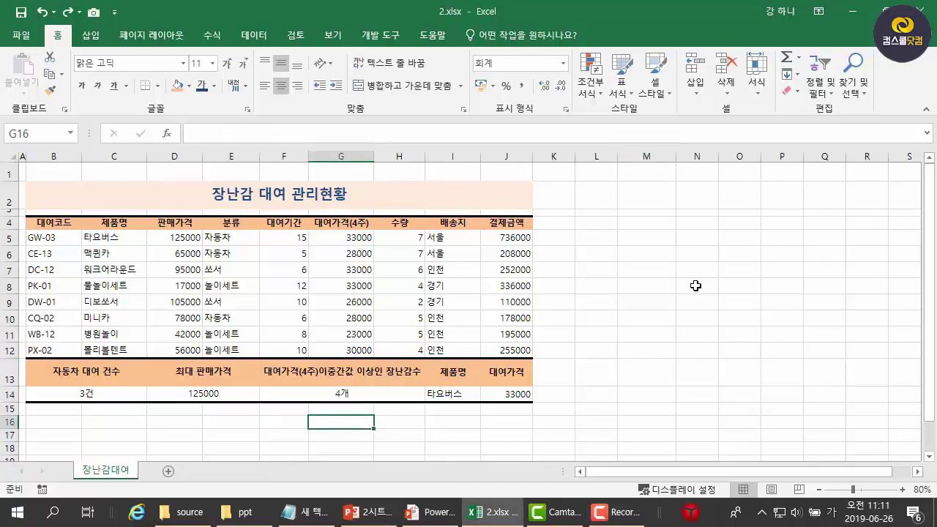
pyautogui.write('최대')
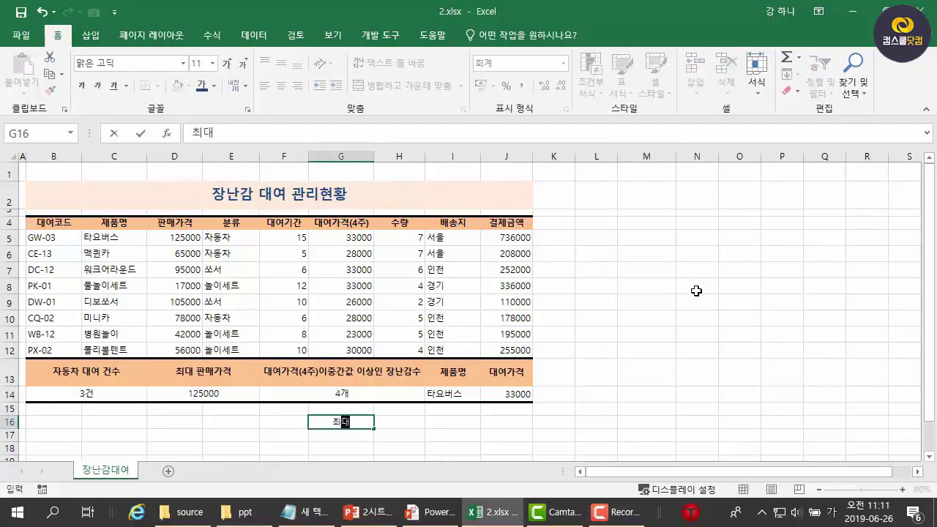
pyautogui.press('Return')
pyautogui.write('판매가격')
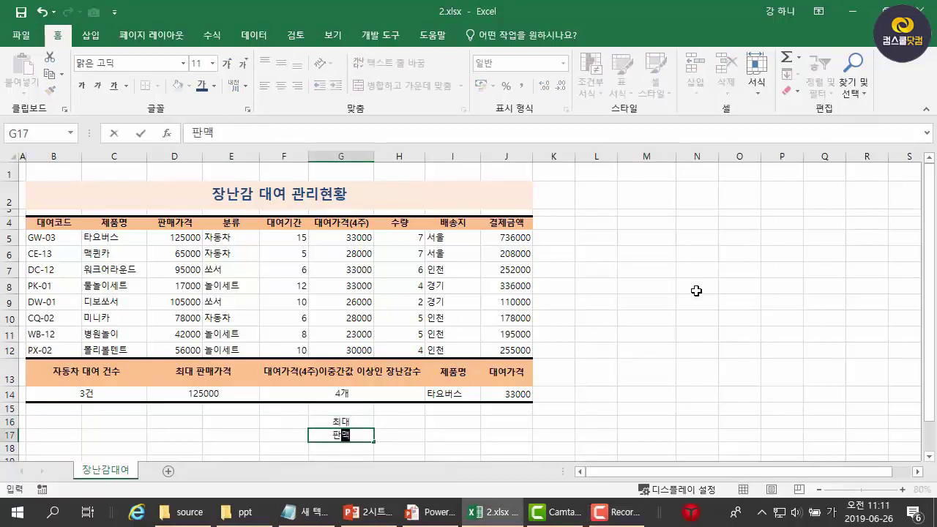
pyautogui.press('Return')
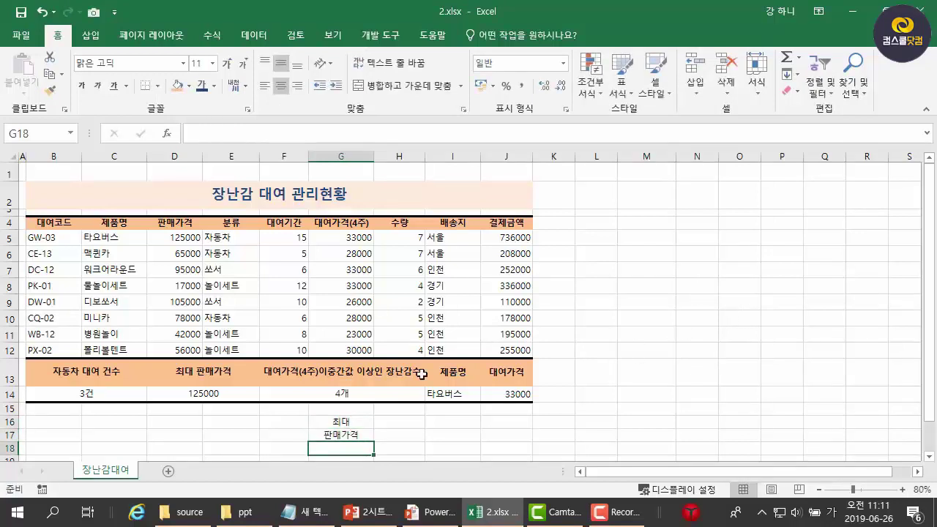
# - Try to merge and centre G16:G17, accepting the loss of the lower cell's text, and undo the merge
pyautogui.moveTo(354, 422); pyautogui.dragTo(354, 435)
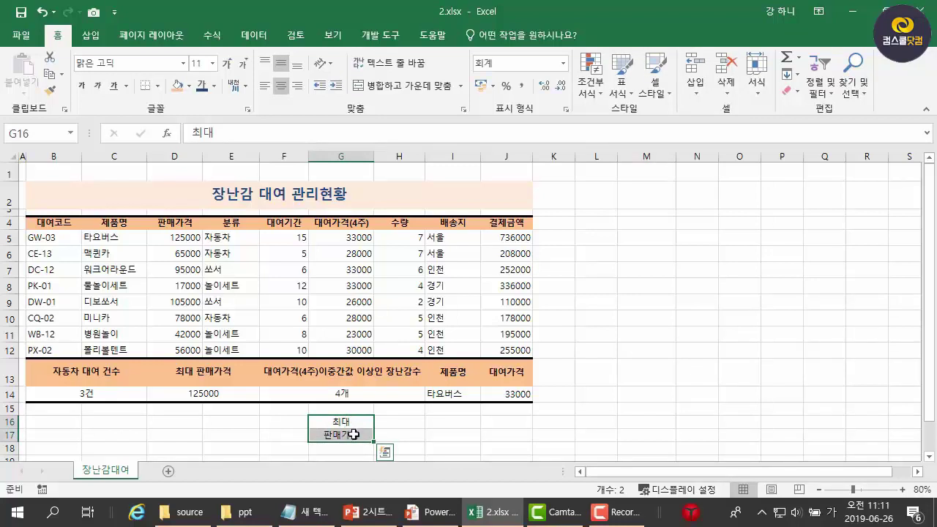
pyautogui.click(364, 422)
pyautogui.click(366, 436)
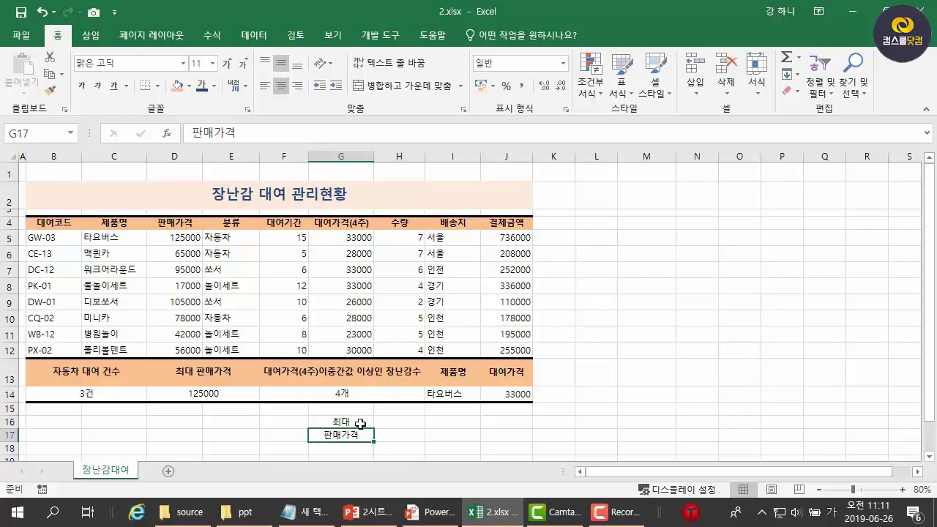
pyautogui.moveTo(359, 423); pyautogui.dragTo(358, 435)
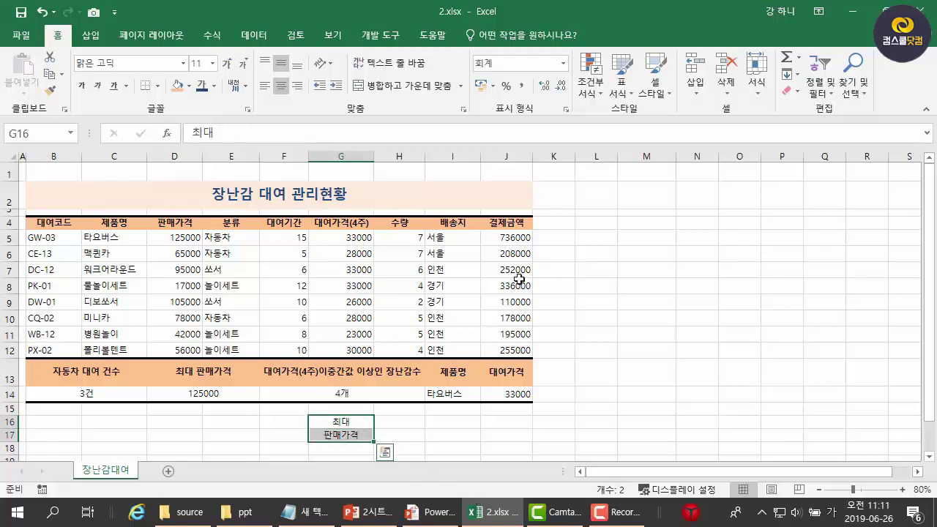
pyautogui.click(435, 89)
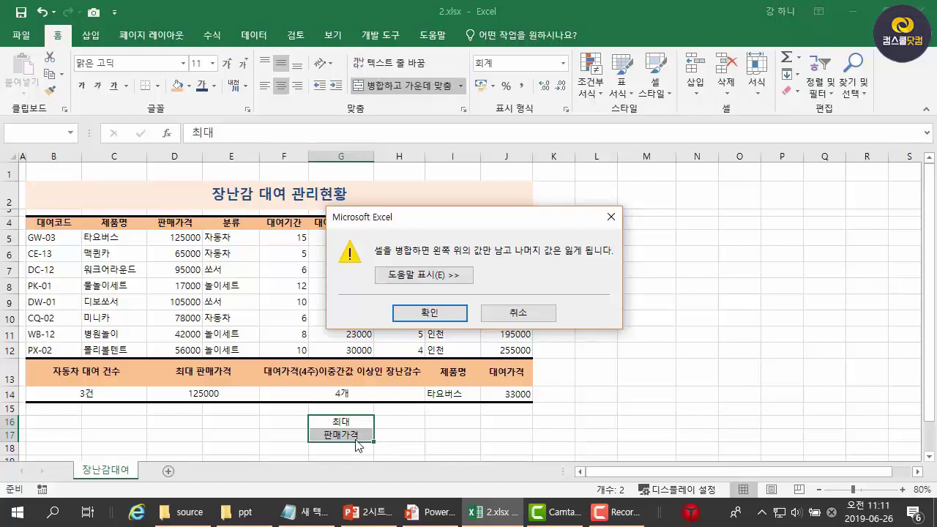
pyautogui.click(429, 313)
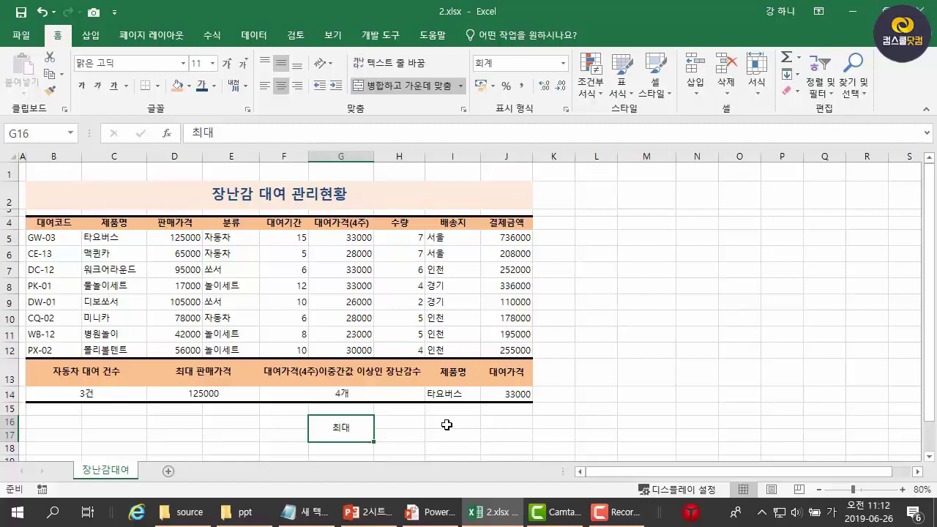
pyautogui.hotkey('ctrl', 'z')
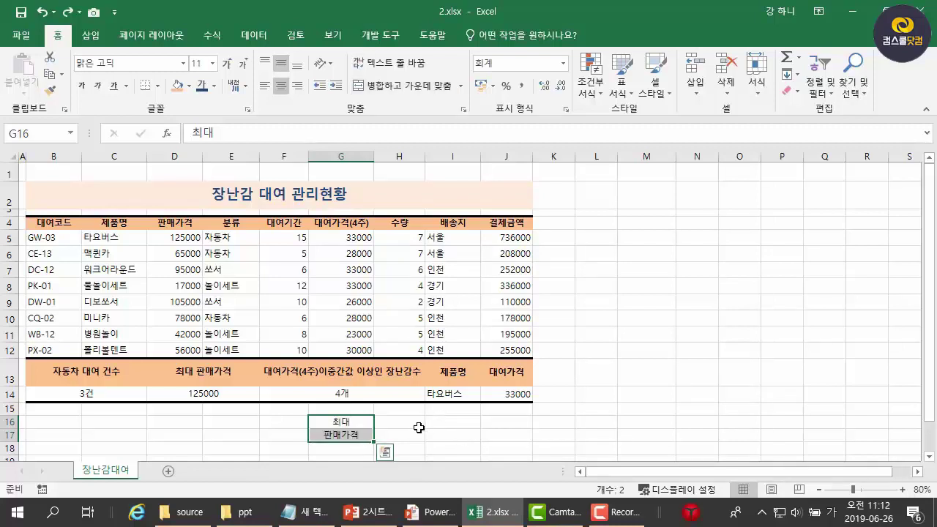
pyautogui.click(363, 434)
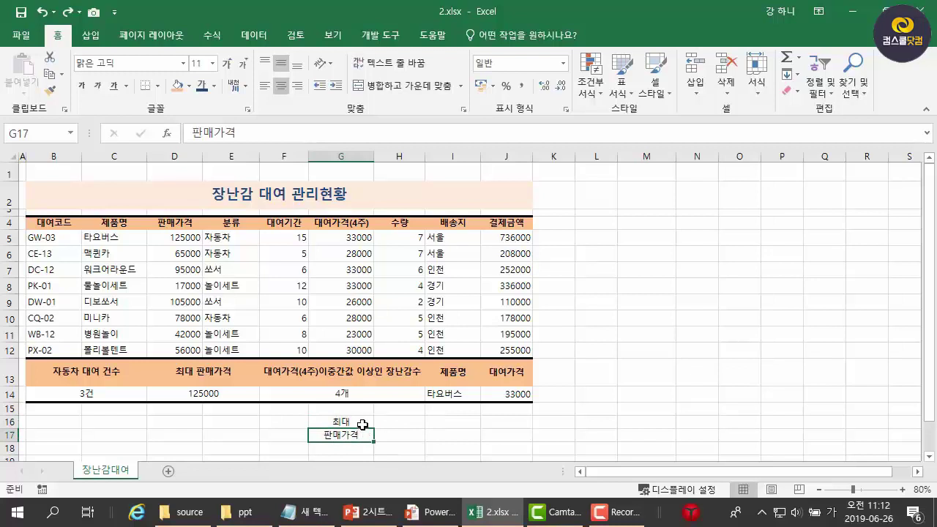
# - Enter 최대 and 판매가격 on two lines within the single cell H16
pyautogui.click(409, 422)
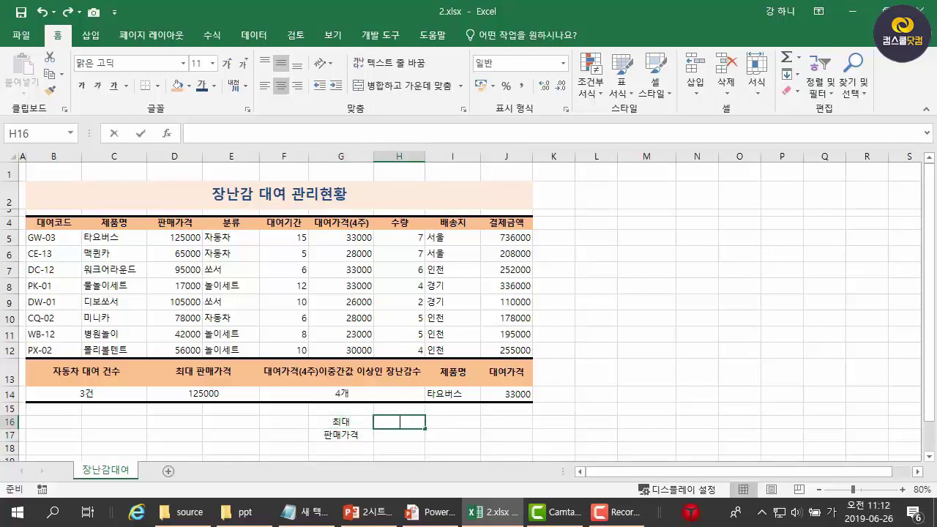
pyautogui.write('최대')
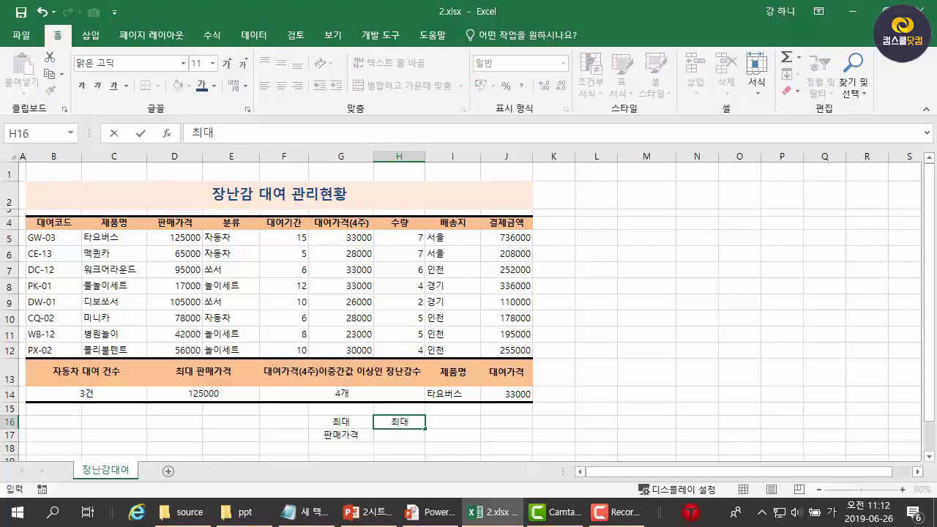
pyautogui.hotkey('alt', 'Return')
pyautogui.write('판매가격')
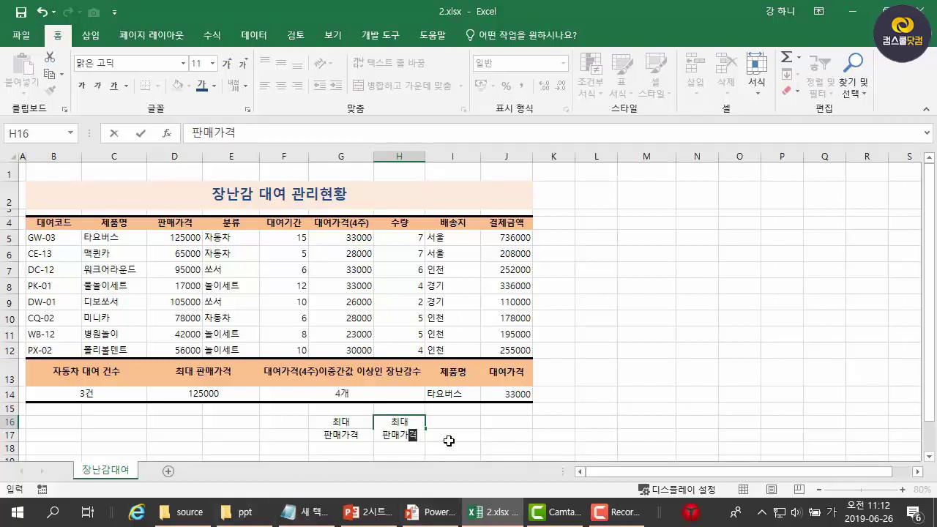
pyautogui.moveTo(448, 438); pyautogui.dragTo(449, 440)
pyautogui.click(399, 434)
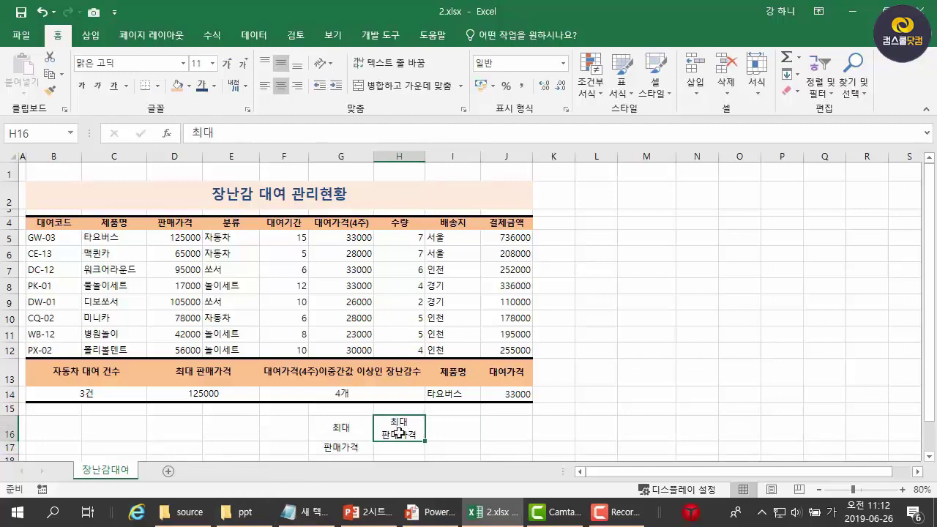
# - Merge and centre H16:H17 around the two-line text 최대 판매가격
pyautogui.scroll(-2, 406, 445)
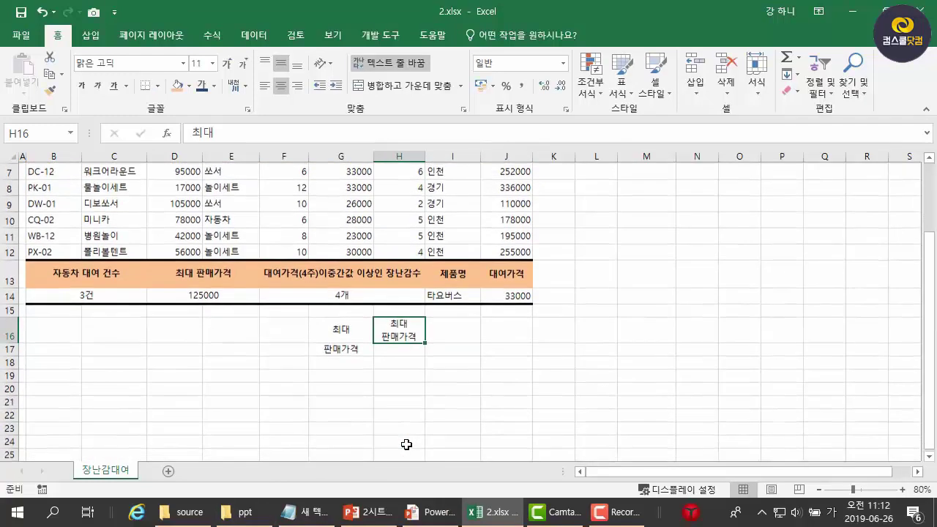
pyautogui.scroll(1, 406, 444)
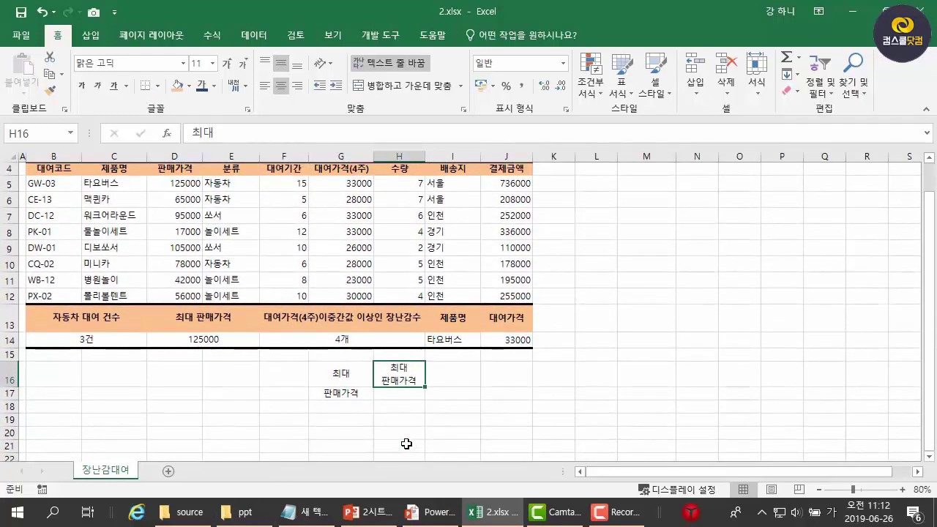
pyautogui.moveTo(410, 378); pyautogui.dragTo(407, 394)
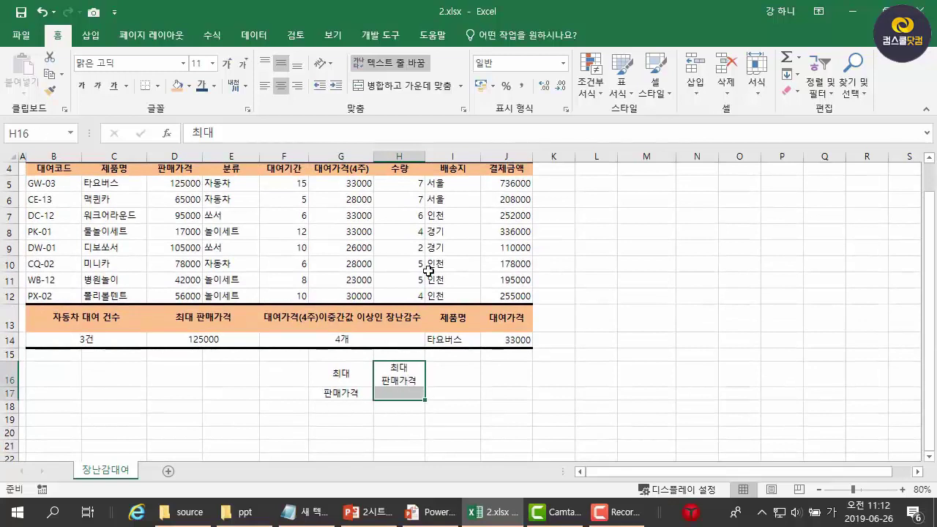
pyautogui.click(443, 87)
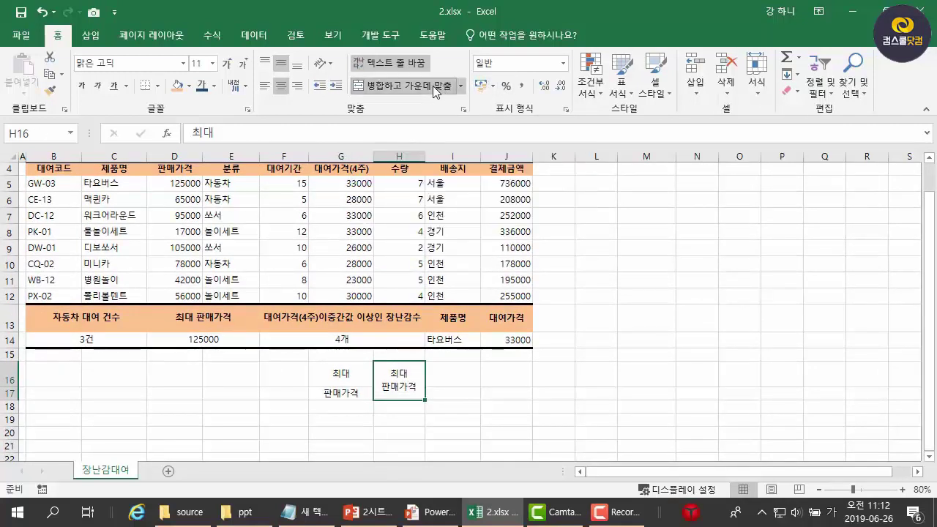
pyautogui.click(601, 386)
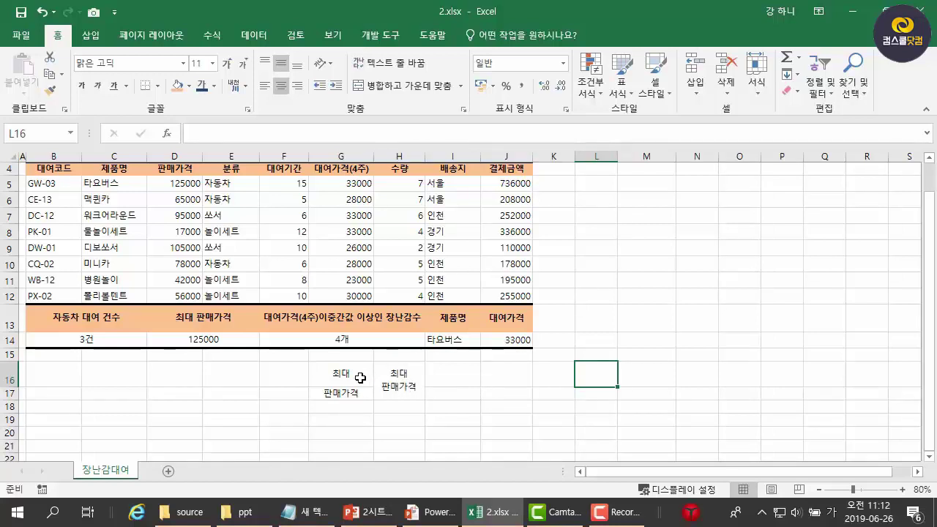
pyautogui.click(397, 383)
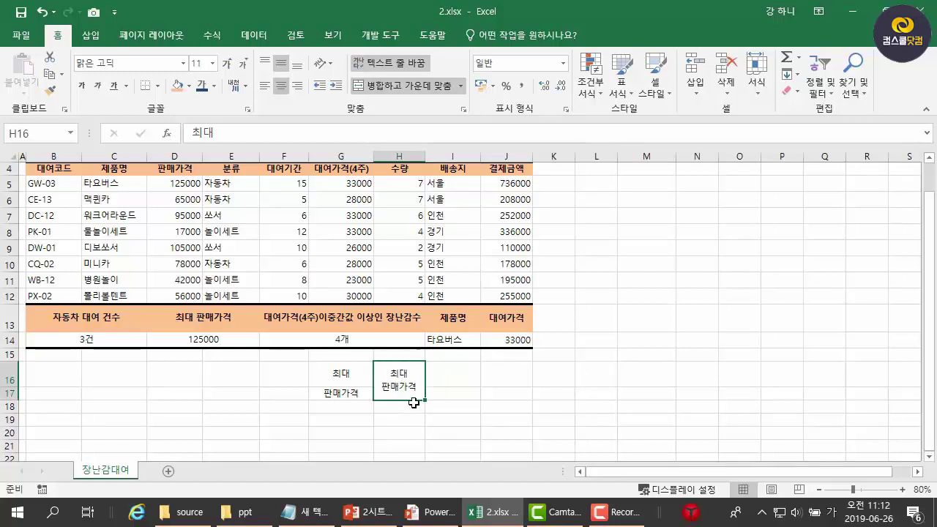
# - Delete rows 16 and 17, which hold the 최대 and 판매가격 example cells below the table
pyautogui.click(347, 375)
pyautogui.press('Down')
pyautogui.moveTo(348, 375); pyautogui.dragTo(351, 396)
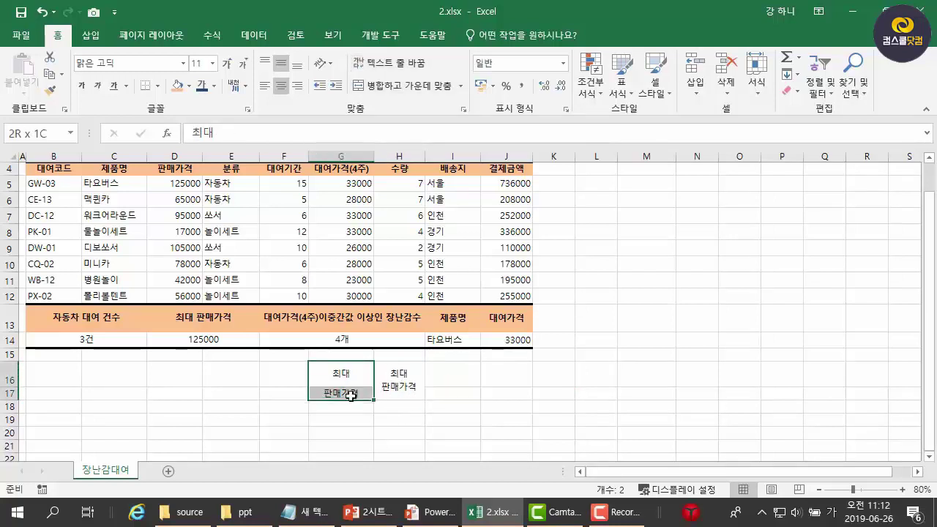
pyautogui.click(349, 374)
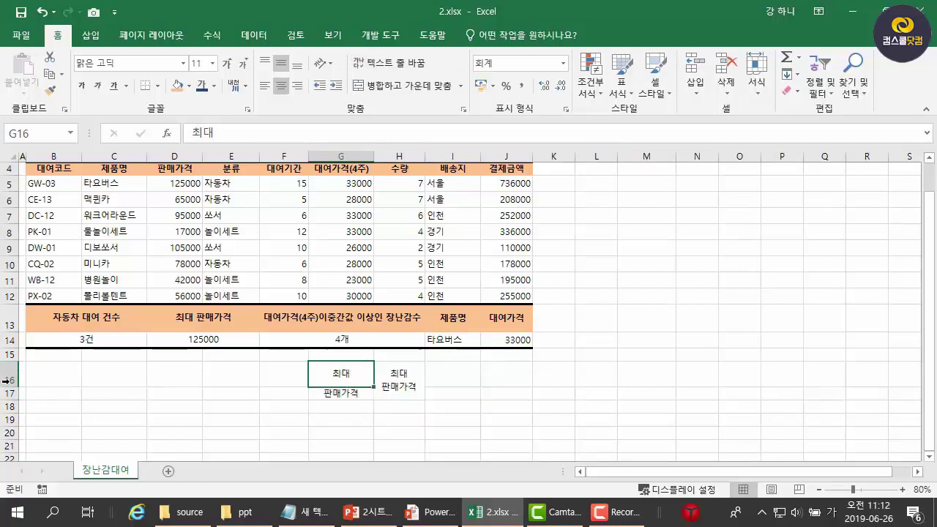
pyautogui.moveTo(9, 380); pyautogui.dragTo(7, 393)
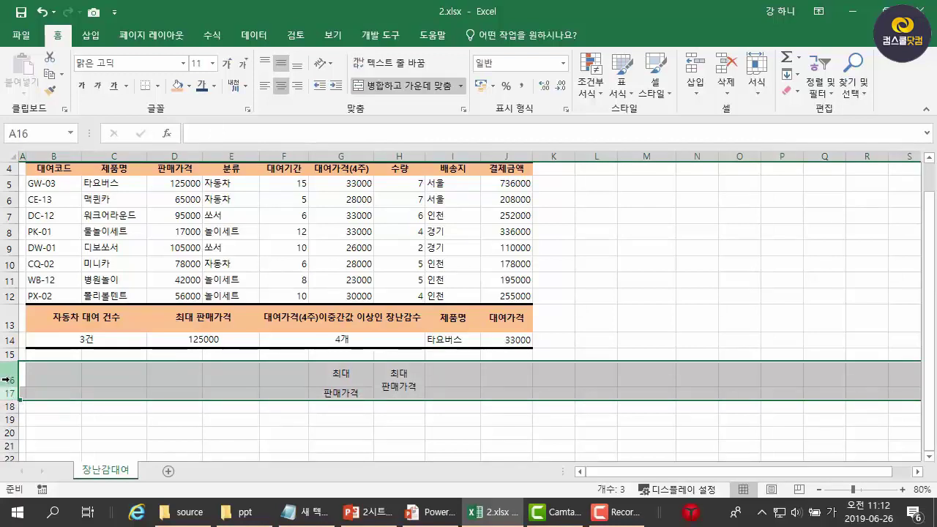
pyautogui.moveTo(9, 377); pyautogui.dragTo(12, 390)
pyautogui.rightClick(11, 390)
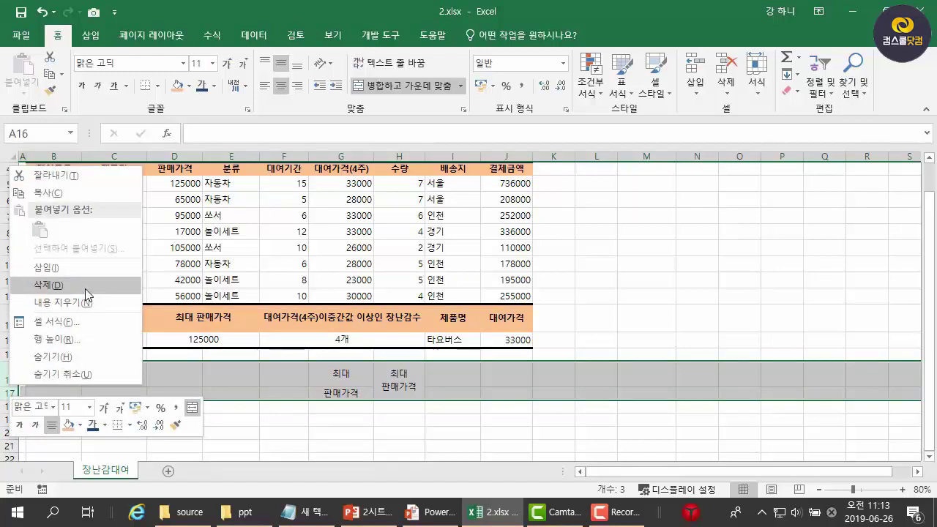
pyautogui.click(90, 284)
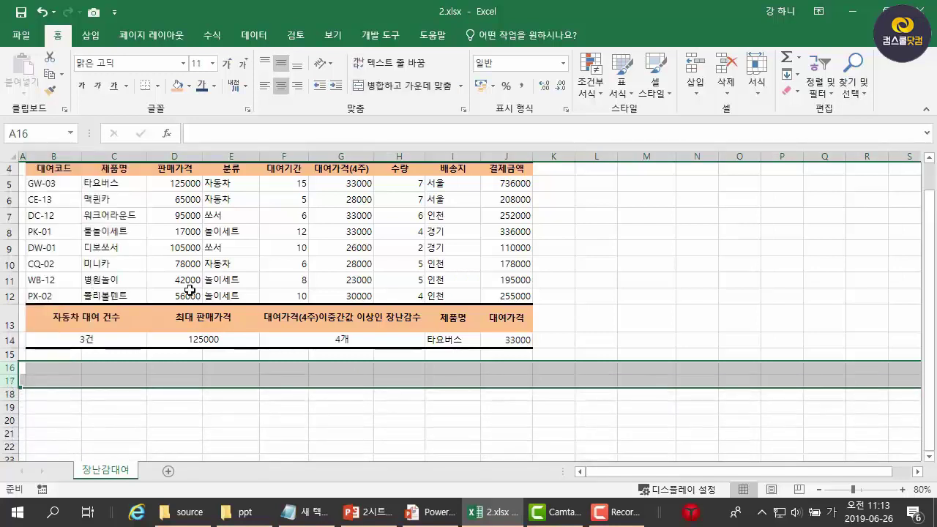
pyautogui.click(608, 372)
pyautogui.scroll(1, 546, 437)
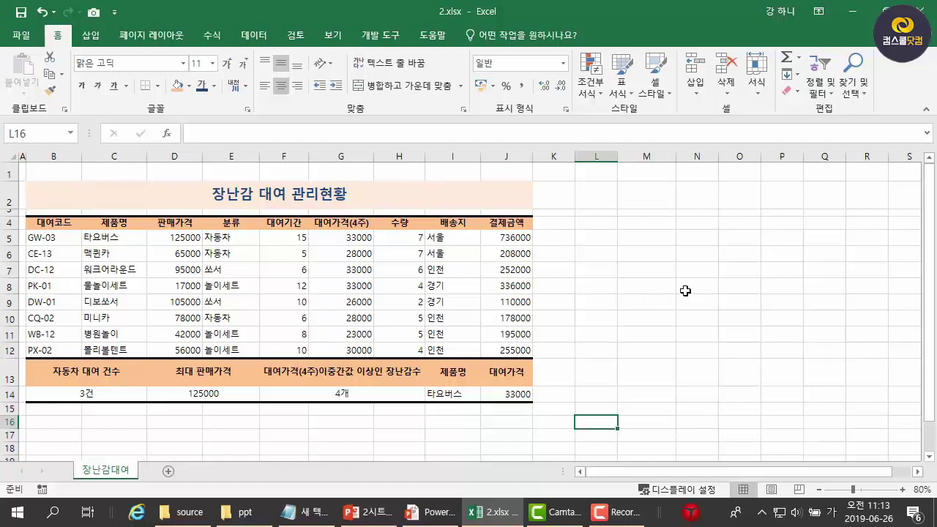
# - Merge and centre the blank ranges M5:N9, P7:Q12, M15:O18, Q13:R15, K11:M14 and P2:Q2 in one operation, and undo the merge
pyautogui.moveTo(622, 242); pyautogui.dragTo(695, 303)
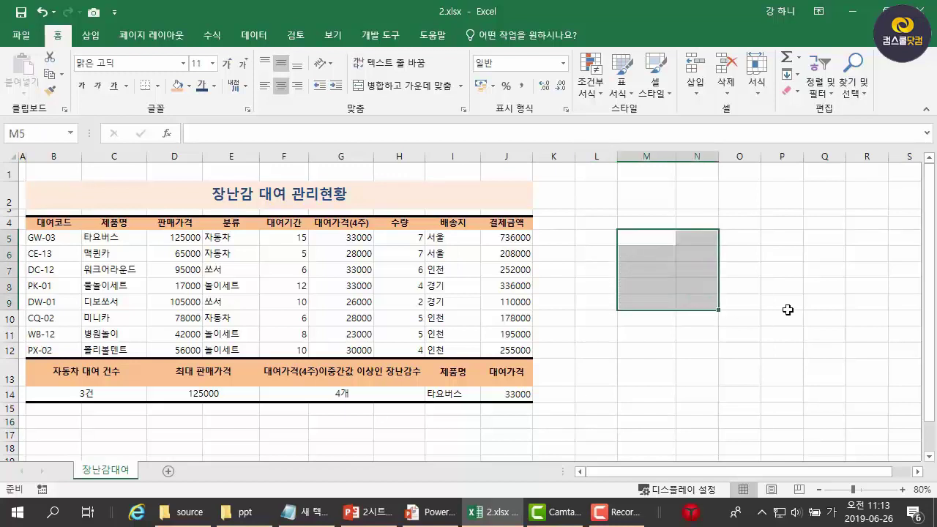
pyautogui.moveTo(798, 270); pyautogui.dragTo(844, 351)
pyautogui.moveTo(743, 408); pyautogui.dragTo(661, 446)
pyautogui.moveTo(836, 380); pyautogui.dragTo(862, 410)
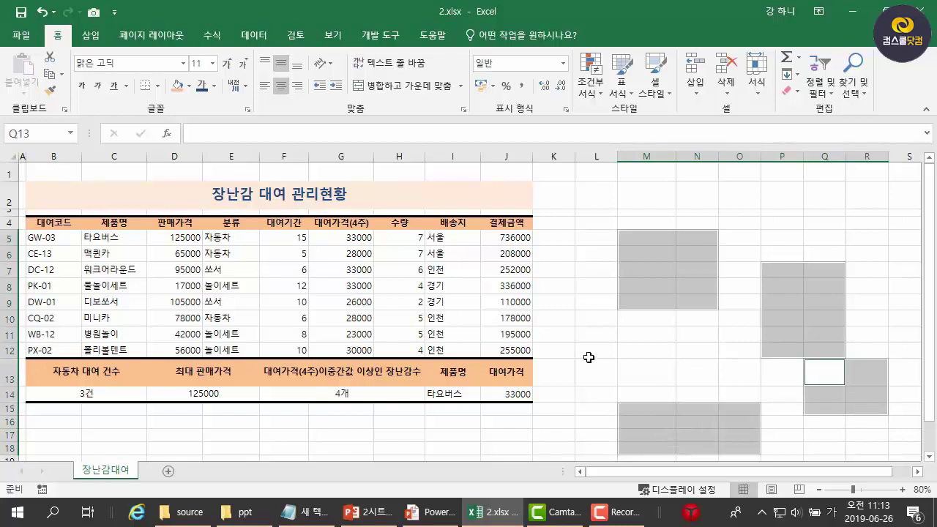
pyautogui.moveTo(628, 336); pyautogui.dragTo(565, 395)
pyautogui.moveTo(778, 192); pyautogui.dragTo(803, 207)
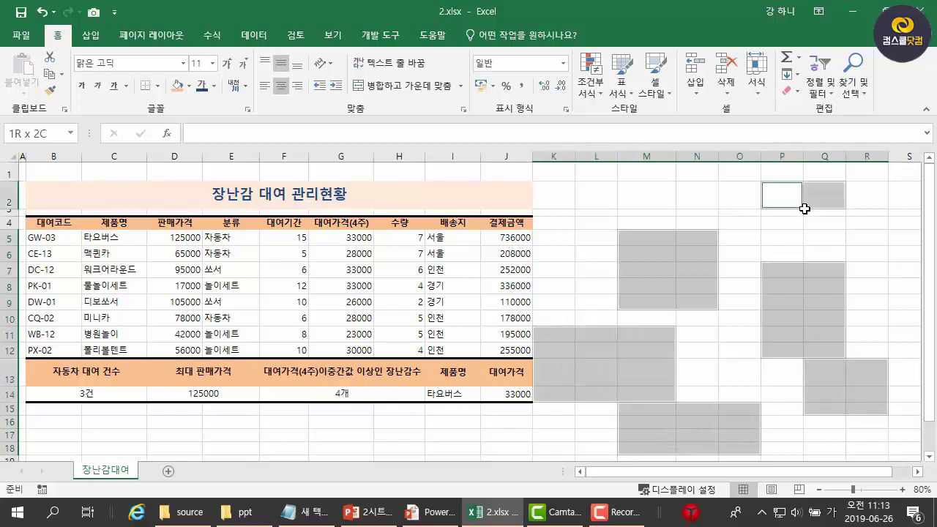
pyautogui.click(391, 80)
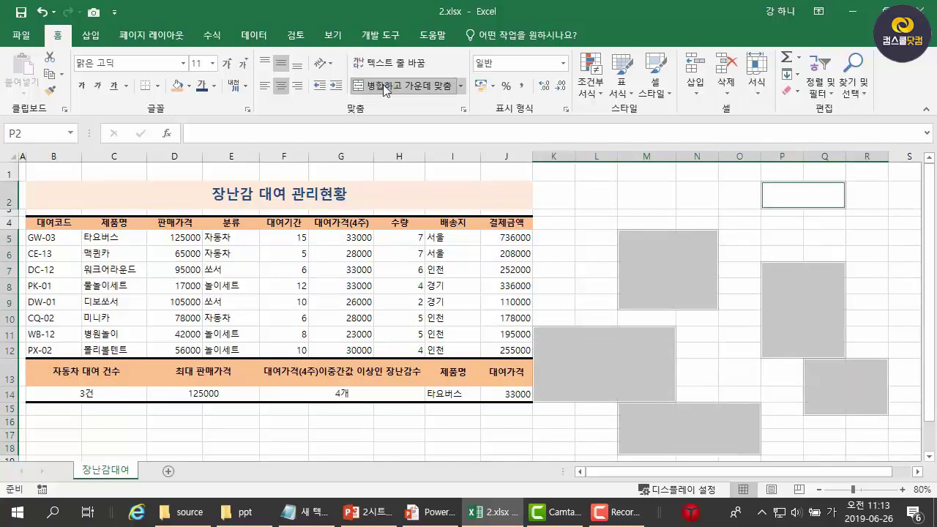
pyautogui.click(651, 335)
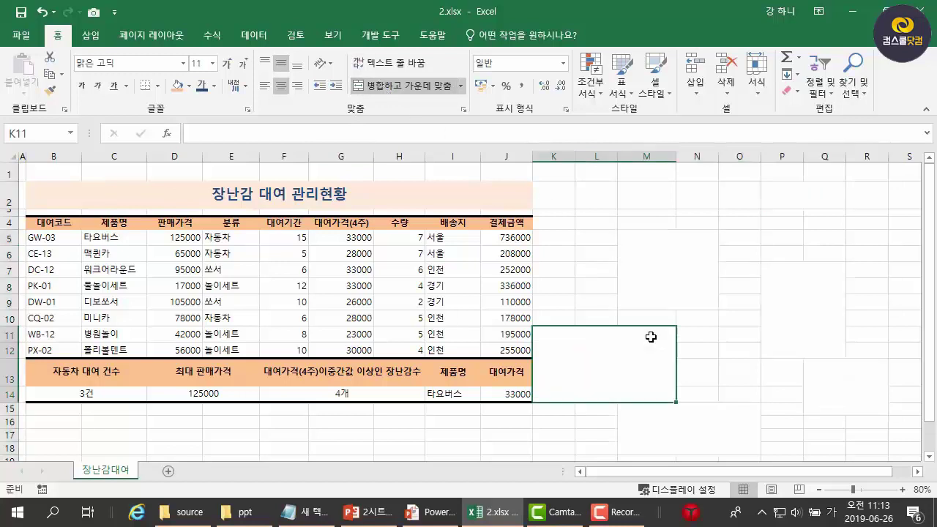
pyautogui.click(774, 394)
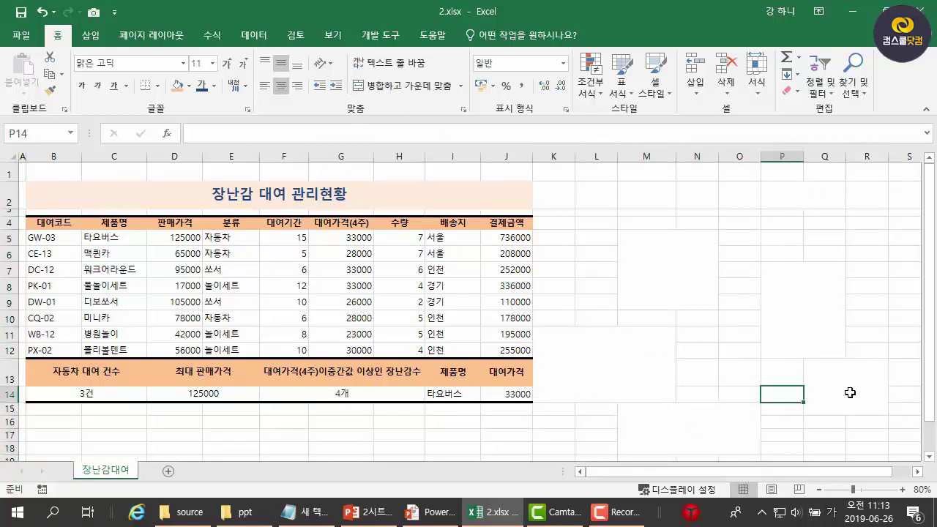
pyautogui.hotkey('ctrl', 'z')
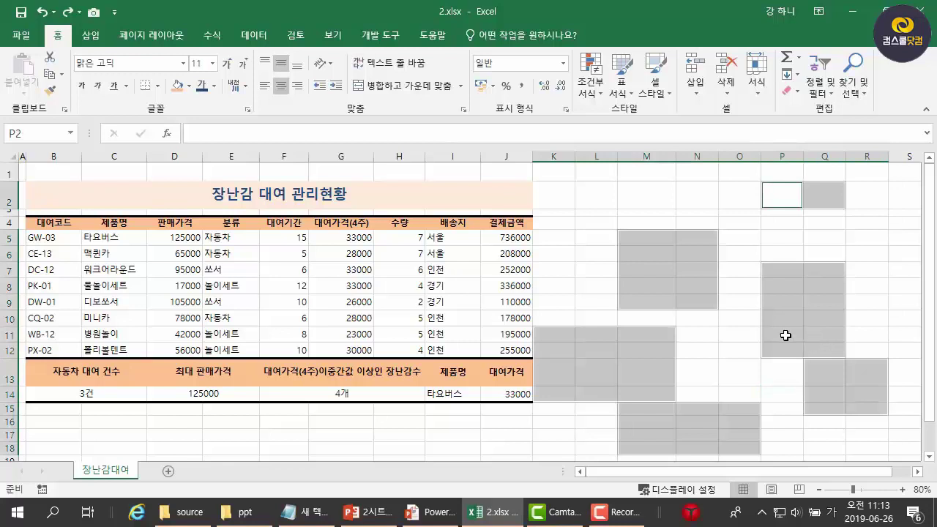
pyautogui.click(758, 282)
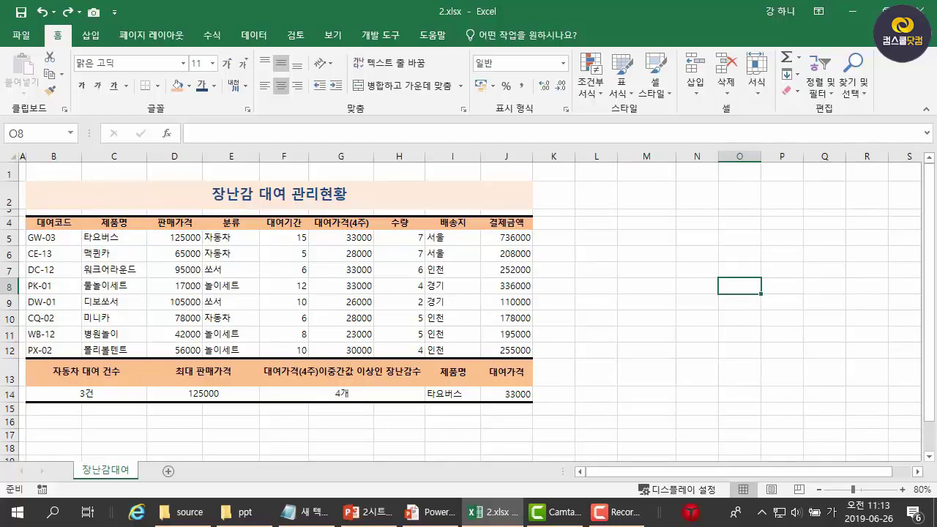
# - Switch to the PowerPoint slide show and mark the 표시 형식 tab and category list on the 셀 서식 : 표시형식 slide with the pen
pyautogui.click(369, 511)
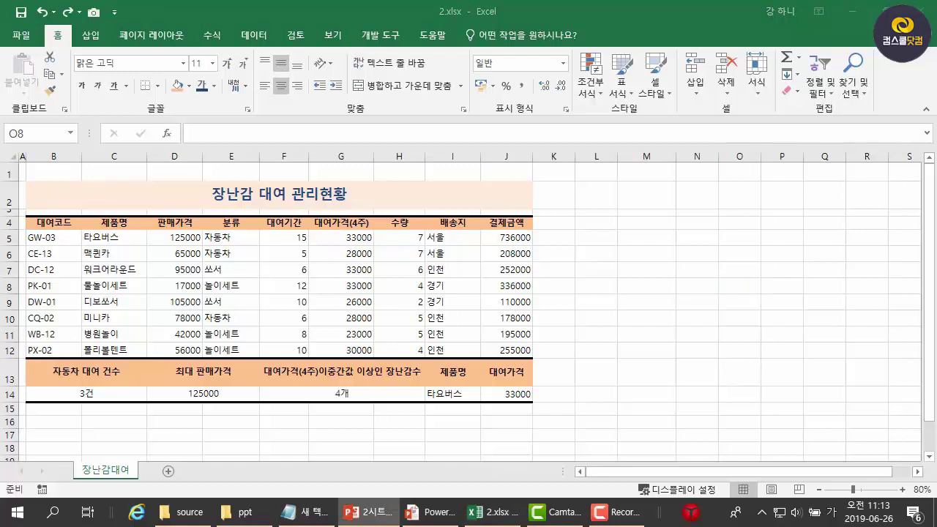
pyautogui.click(432, 512)
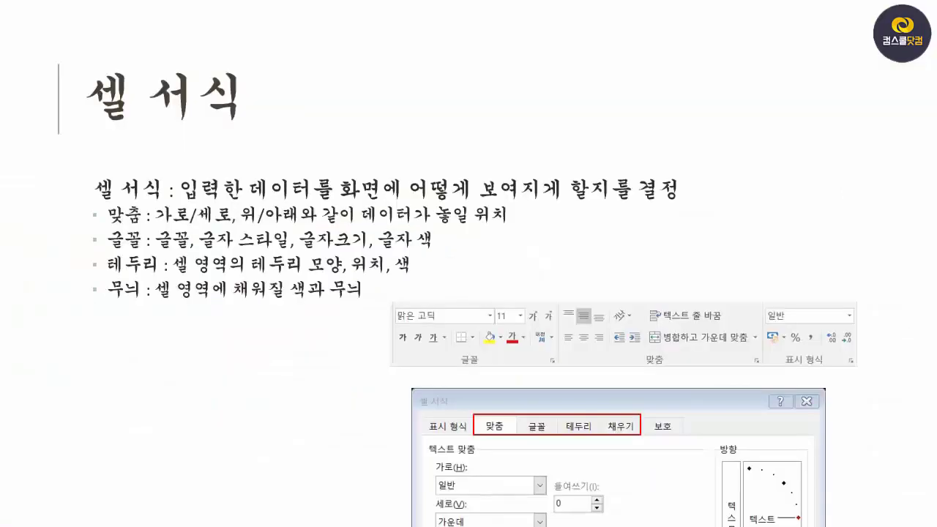
pyautogui.click(329, 330)
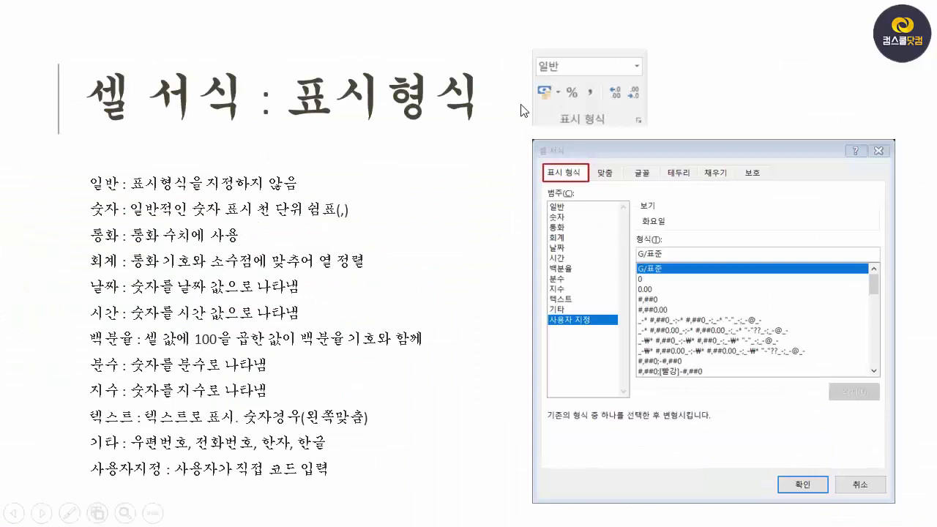
pyautogui.hotkey('ctrl', 'p')
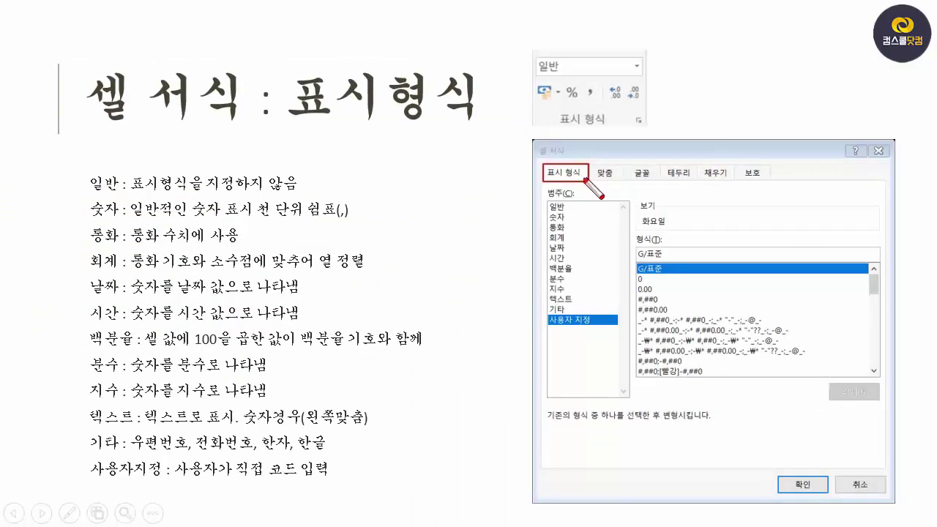
pyautogui.moveTo(586, 181)
pyautogui.mouseDown()
pyautogui.moveTo(564, 187)
pyautogui.moveTo(552, 158)
pyautogui.moveTo(582, 171)
pyautogui.moveTo(570, 205)
pyautogui.moveTo(586, 245)
pyautogui.moveTo(579, 346)
pyautogui.mouseUp()
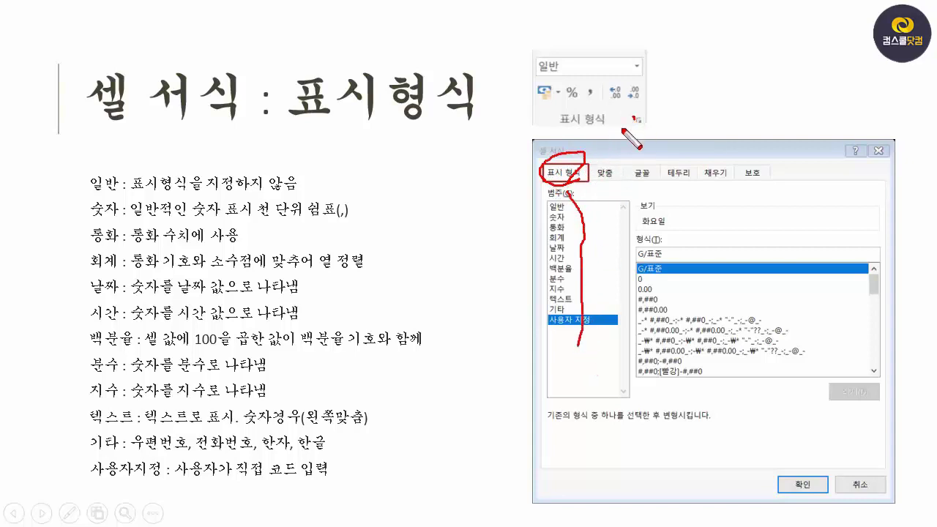
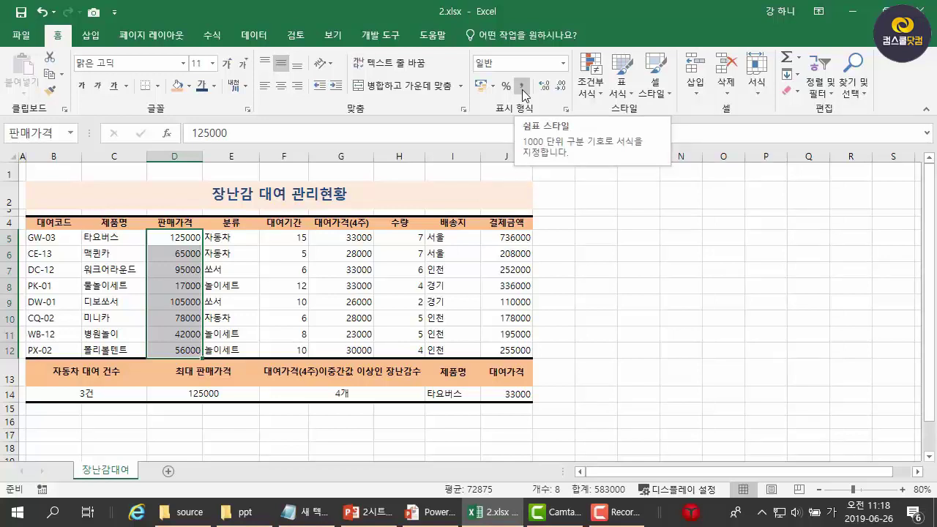
# - Try the comma style, 회계 (accounting) and 통화 (currency) formats in turn on the 판매가격 values in D5:D12
pyautogui.click(522, 86)
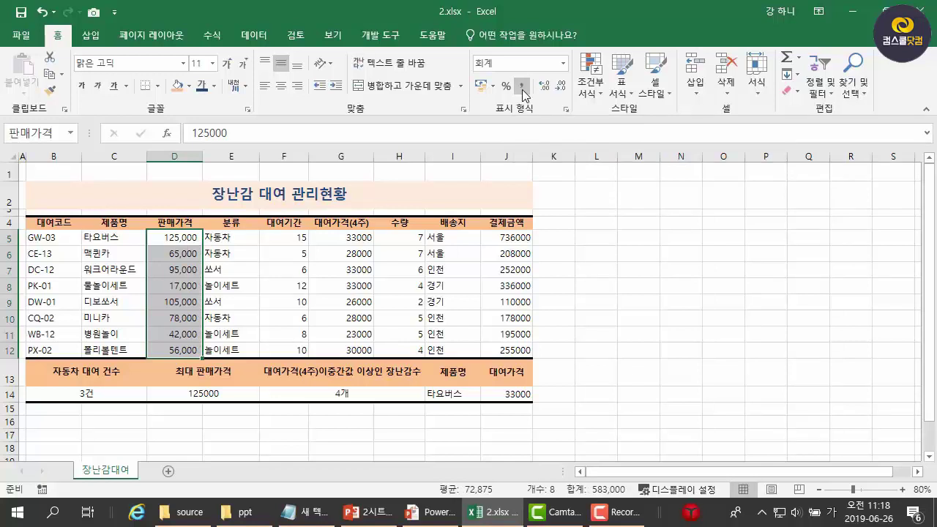
pyautogui.click(563, 64)
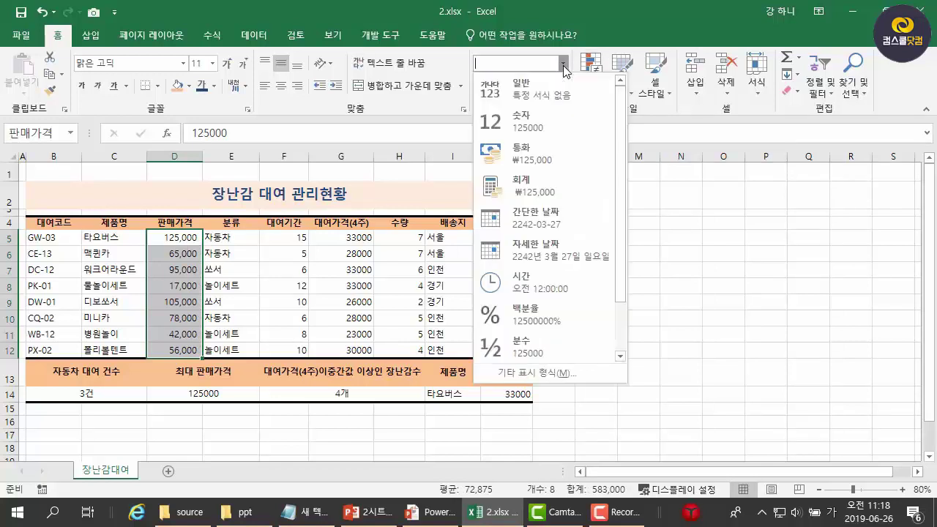
pyautogui.click(591, 183)
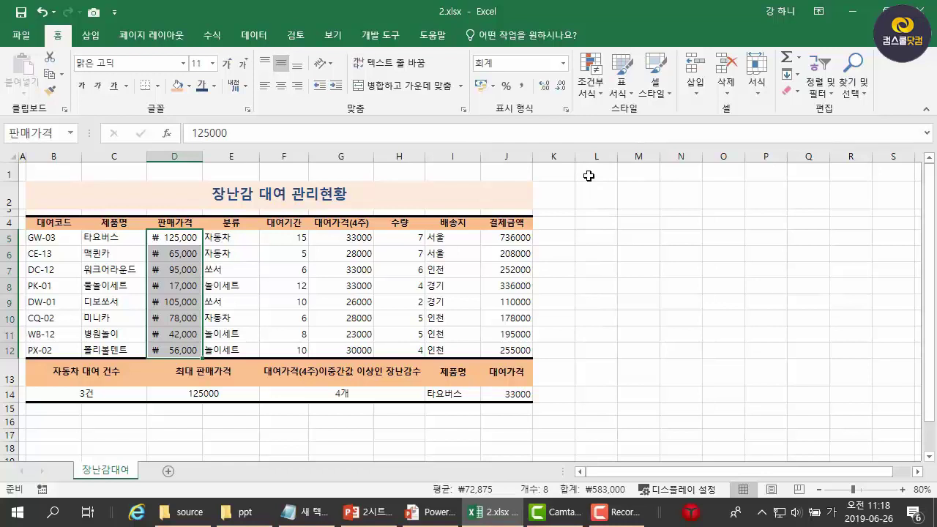
pyautogui.click(563, 63)
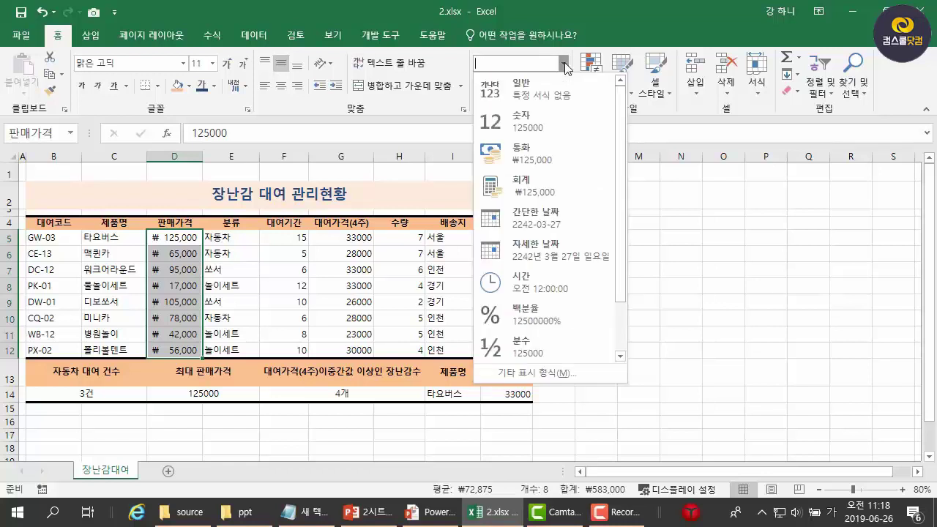
pyautogui.click(567, 149)
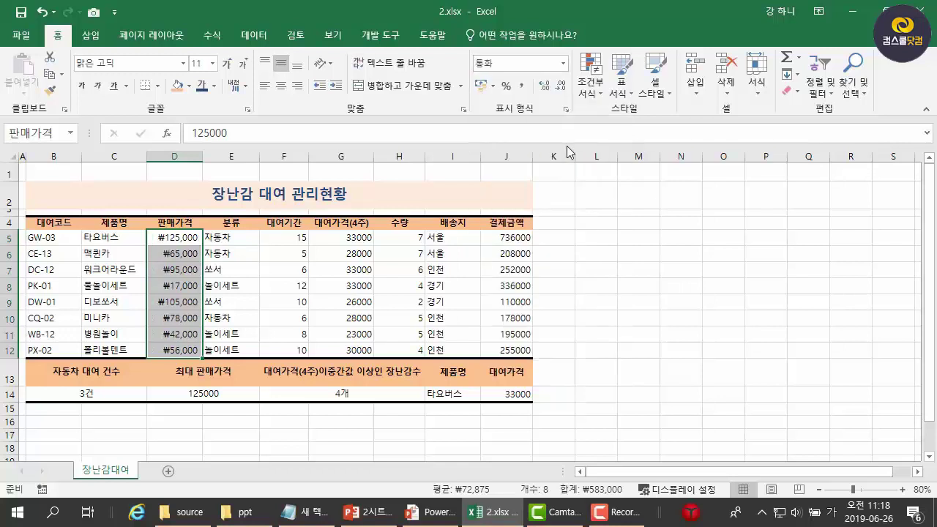
# - Apply the 회계 (accounting) number format to the 판매가격 values in D5:D12
pyautogui.click(563, 63)
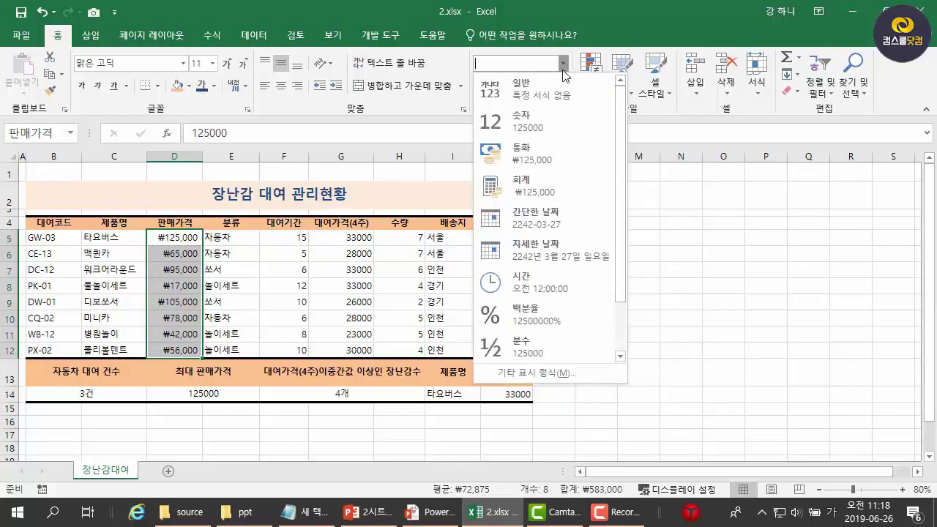
pyautogui.click(551, 182)
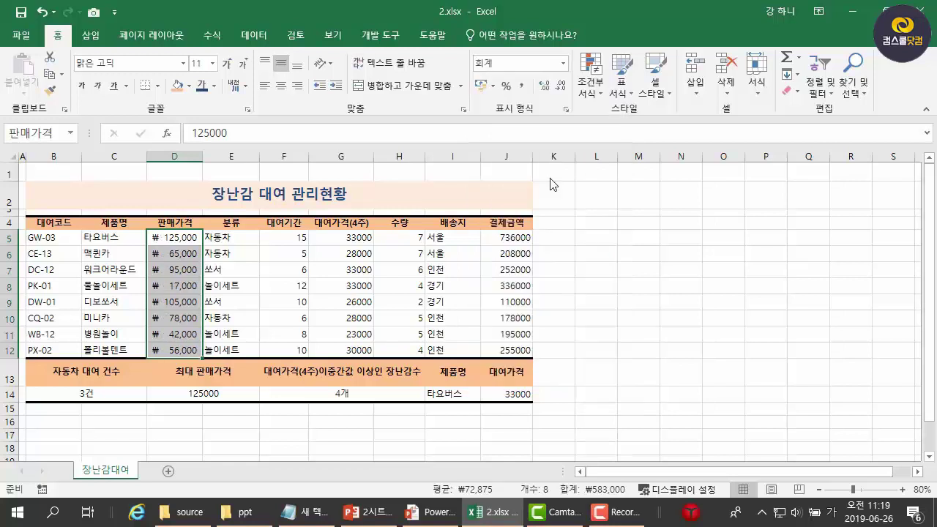
# - Enter 3-5 in the blank cell N5 beside the table
pyautogui.click(670, 236)
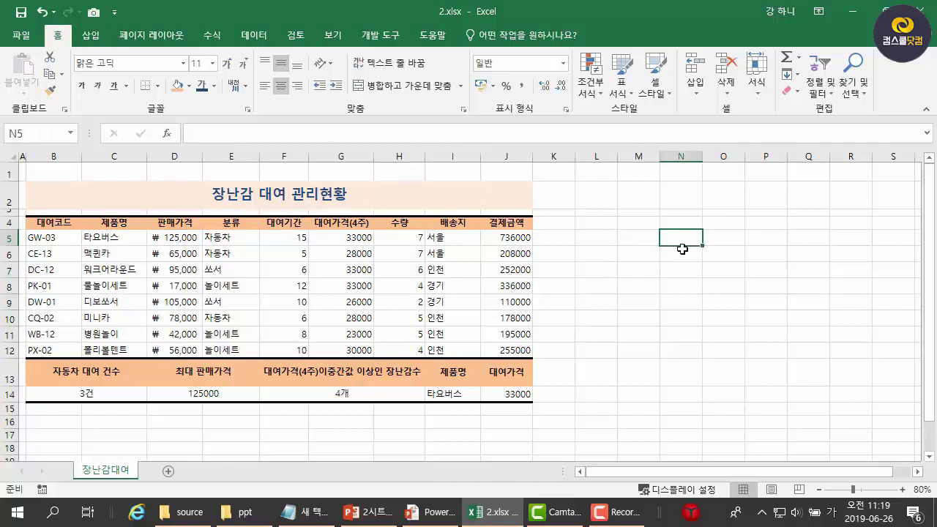
pyautogui.write('3-5')
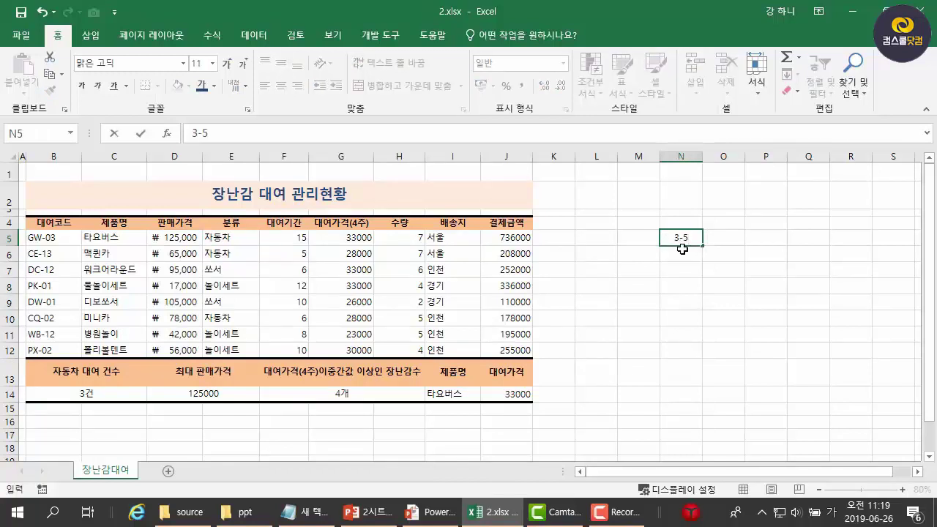
pyautogui.press('Return')
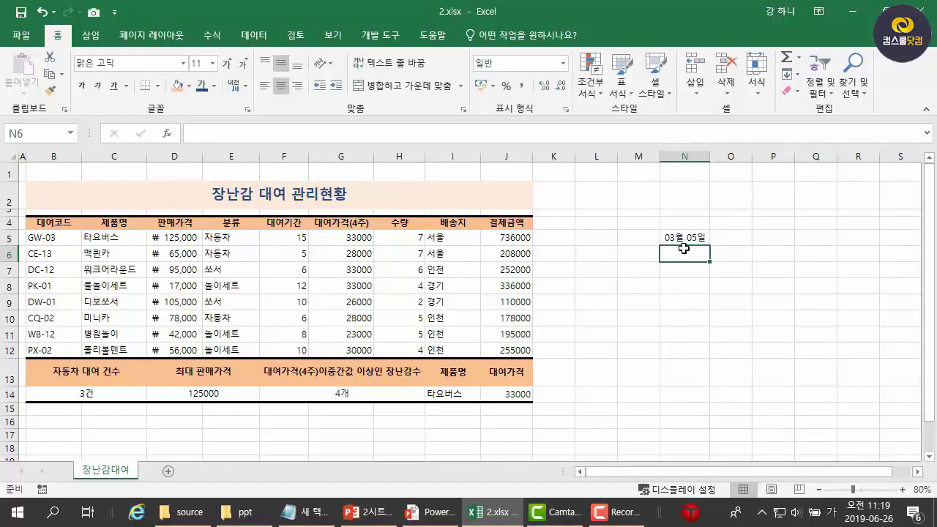
# - Preview the 날짜 (date) formats for cell N5, including 2012-03-14, 2012년 3월 14일 수요일 and 2012년 3월 14일, marking the sample with the pen
pyautogui.click(692, 237)
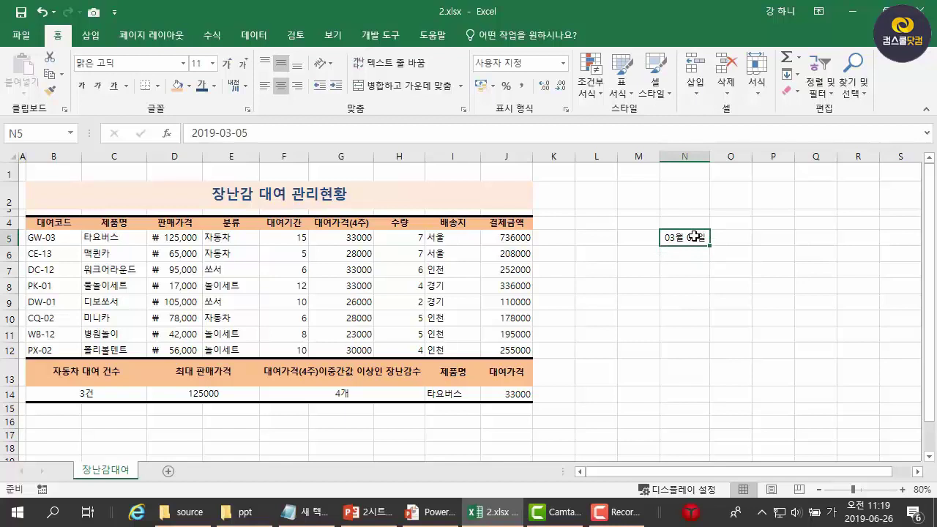
pyautogui.hotkey('ctrl', '1')
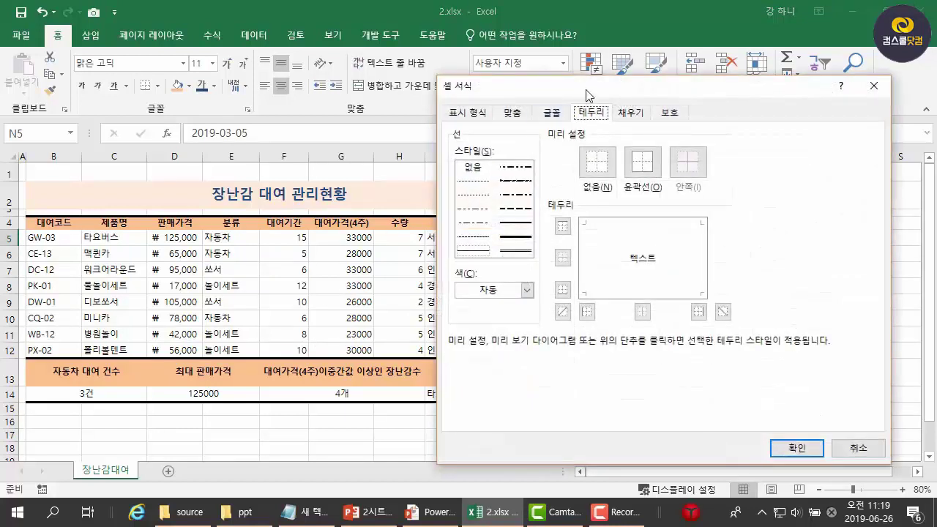
pyautogui.moveTo(585, 95); pyautogui.dragTo(274, 95)
pyautogui.click(142, 117)
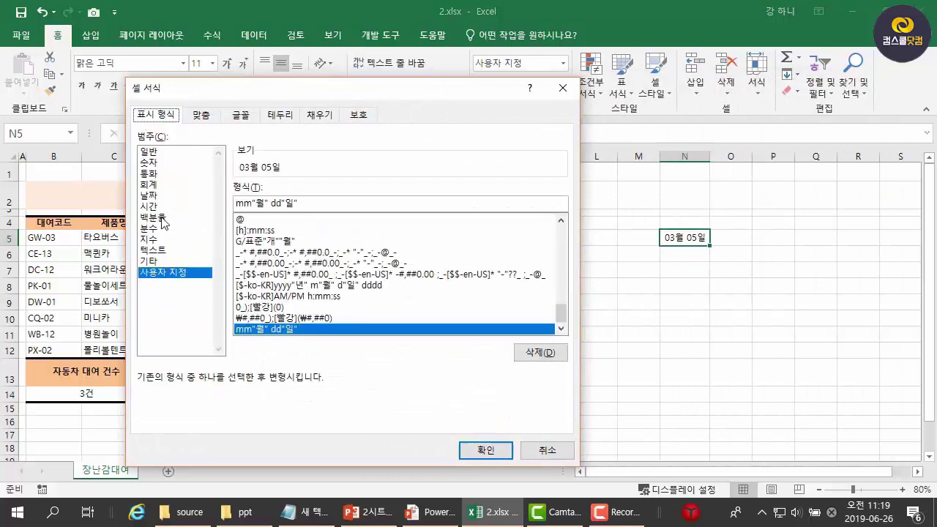
pyautogui.click(164, 196)
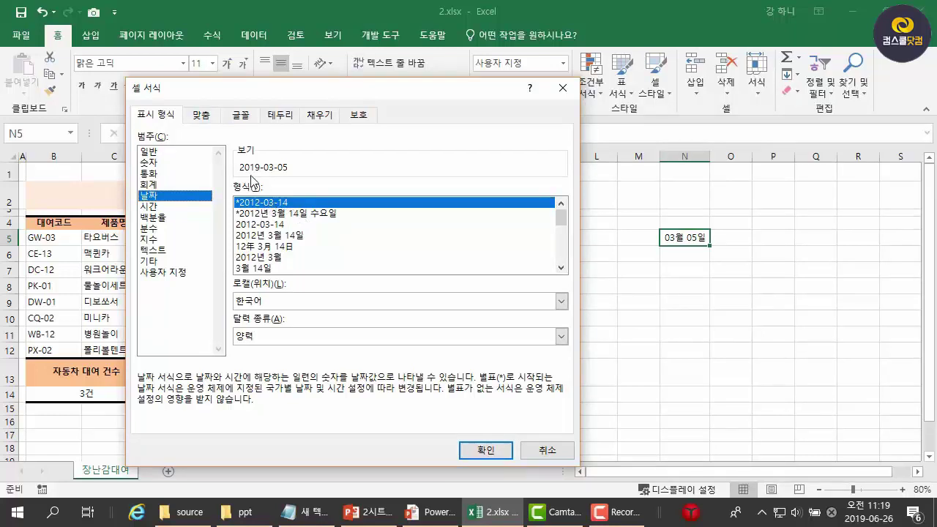
pyautogui.hotkey('ctrl', 'shift', 'd')
pyautogui.moveTo(274, 180)
pyautogui.mouseDown()
pyautogui.moveTo(234, 177)
pyautogui.moveTo(292, 158)
pyautogui.moveTo(235, 203)
pyautogui.moveTo(284, 174)
pyautogui.mouseUp()
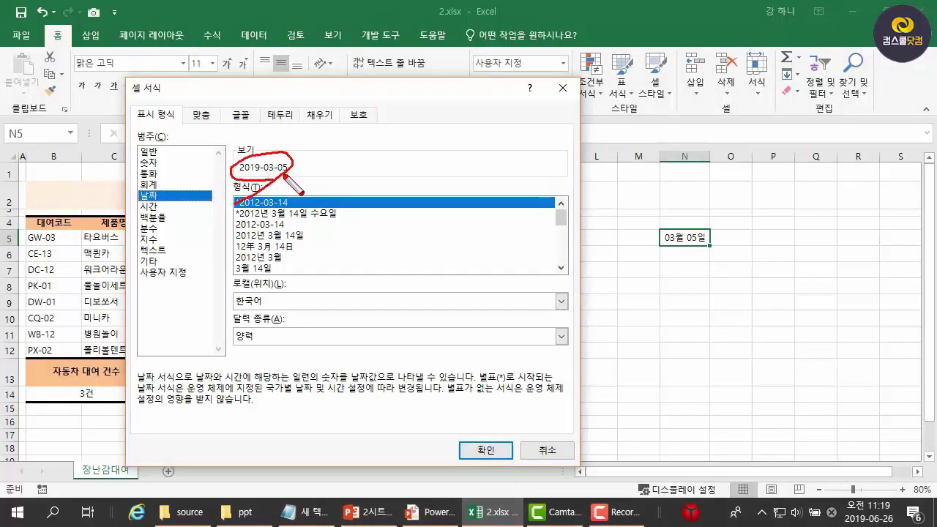
pyautogui.press('Escape')
pyautogui.click(299, 213)
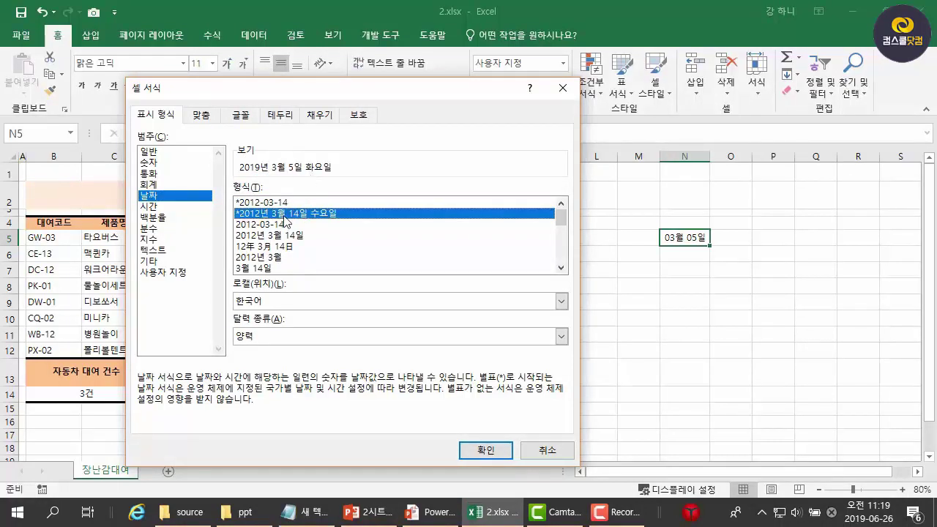
pyautogui.click(275, 235)
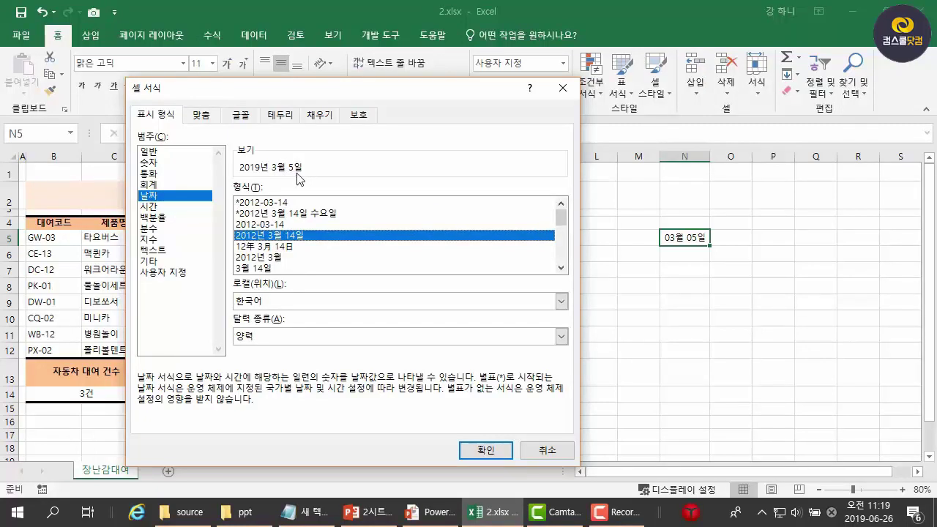
# - Mark the sample of the 12年 3月 14日 date format with the pen and apply that format to N5
pyautogui.click(304, 250)
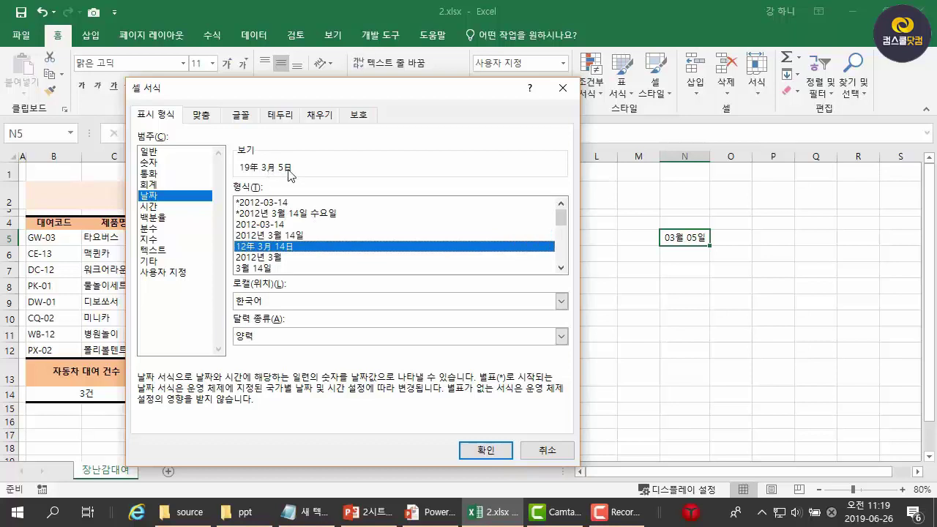
pyautogui.hotkey('ctrl', 'shift', 'd')
pyautogui.moveTo(290, 173)
pyautogui.mouseDown()
pyautogui.moveTo(268, 157)
pyautogui.moveTo(282, 183)
pyautogui.moveTo(260, 157)
pyautogui.moveTo(282, 212)
pyautogui.moveTo(285, 166)
pyautogui.mouseUp()
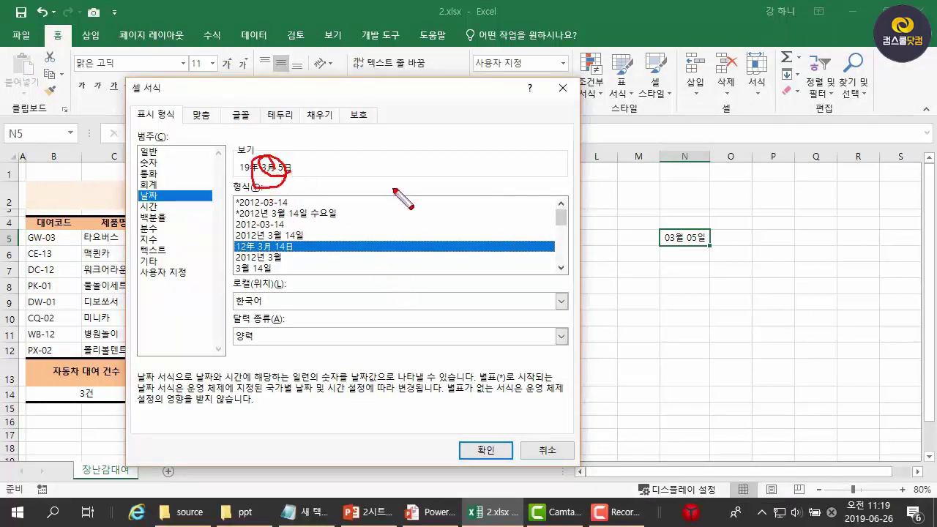
pyautogui.hotkey('ctrl', 'shift', 'd')
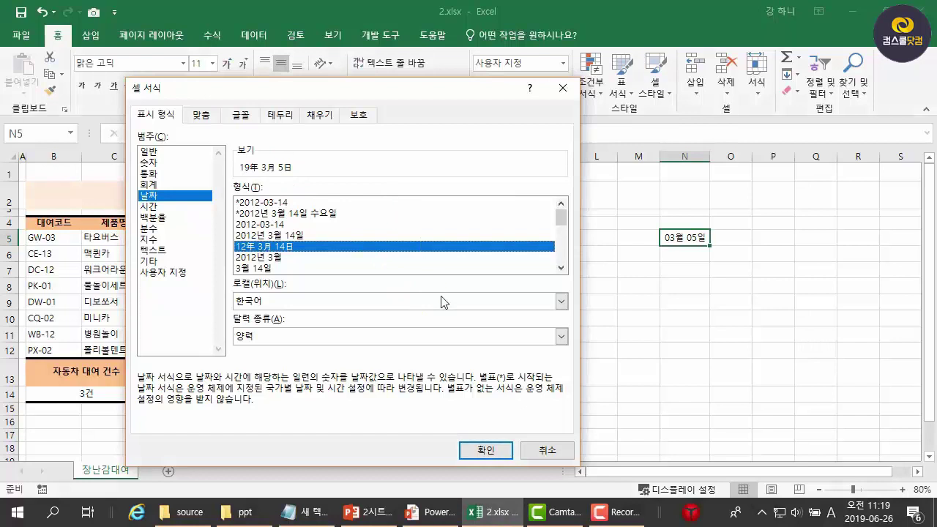
pyautogui.click(485, 449)
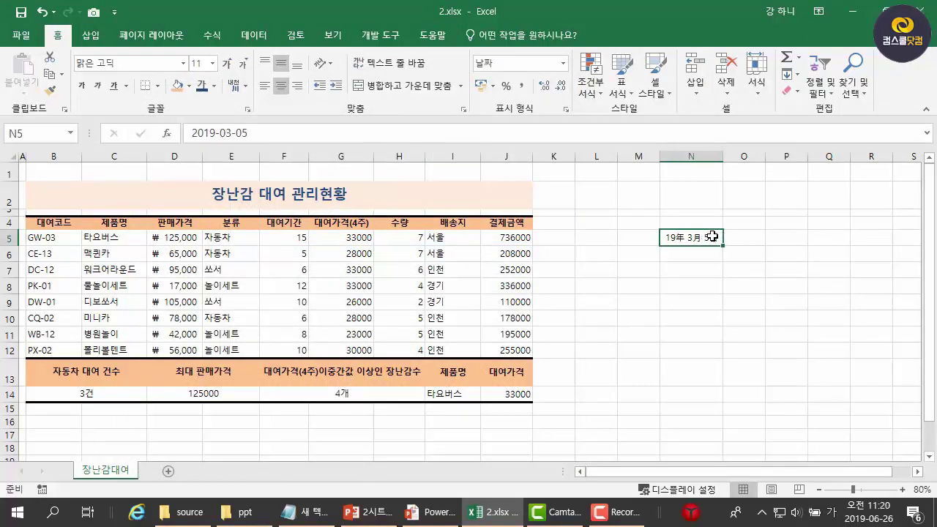
# - Delete only the contents of N5 and enter 2-4 in the same cell
pyautogui.press('Delete')
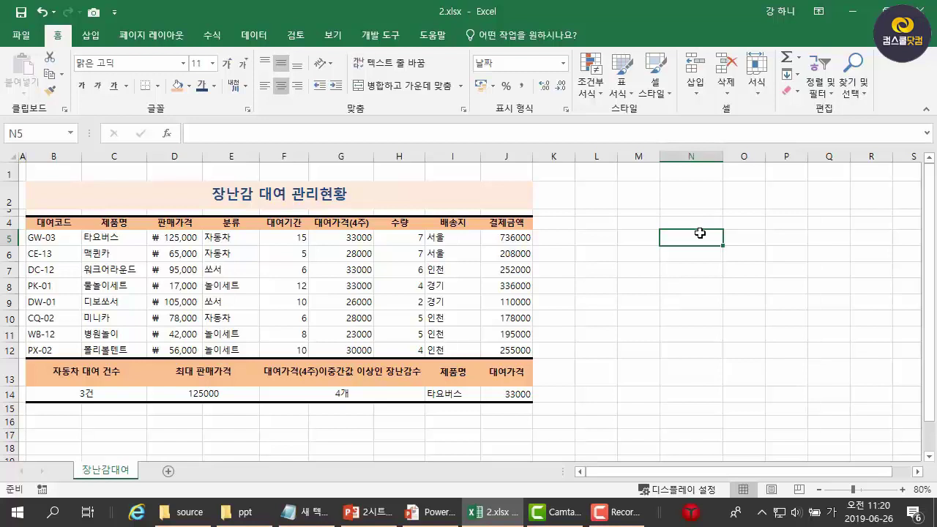
pyautogui.write('2-4')
pyautogui.press('Return')
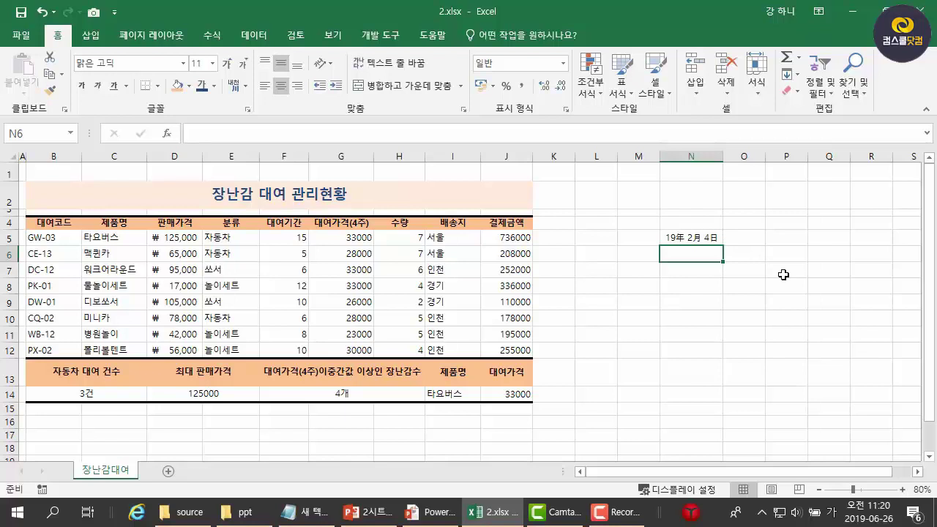
# - Clear everything from N5, both contents and formatting, with 모두 지우기
pyautogui.click(709, 236)
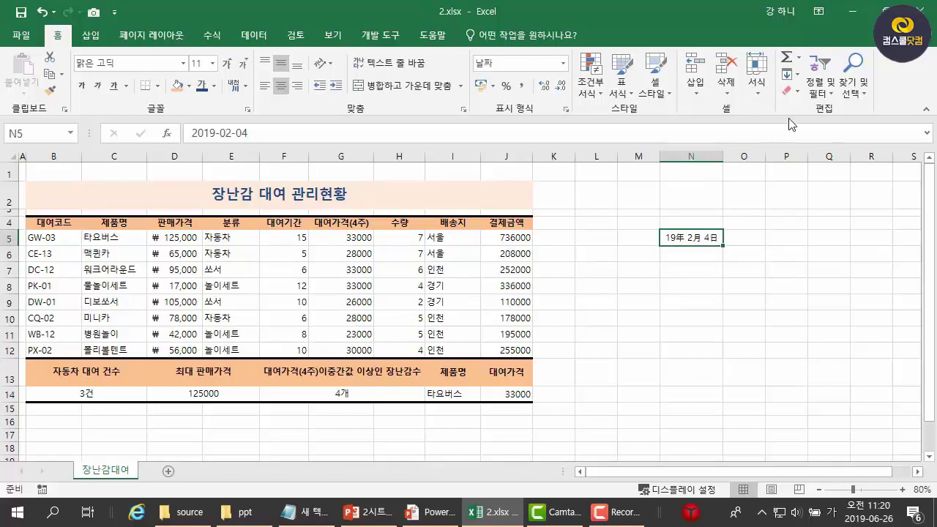
pyautogui.click(797, 91)
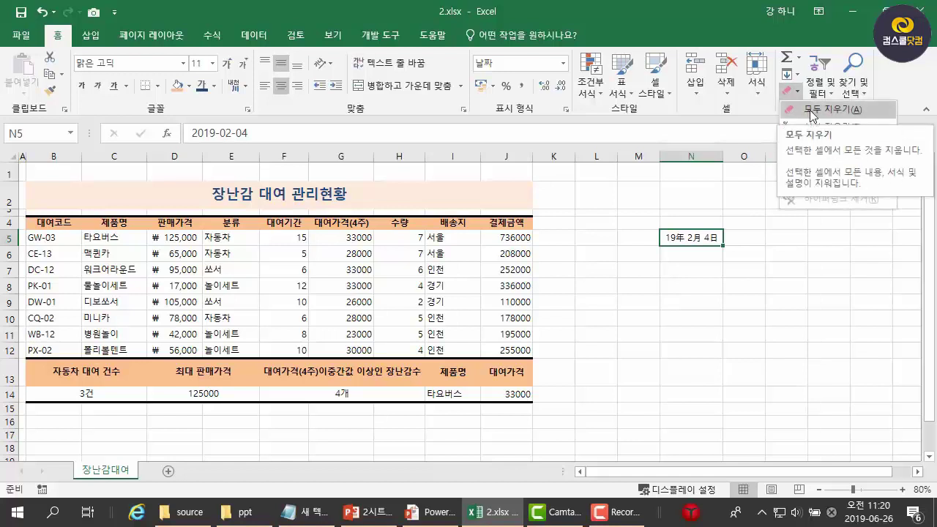
pyautogui.click(810, 110)
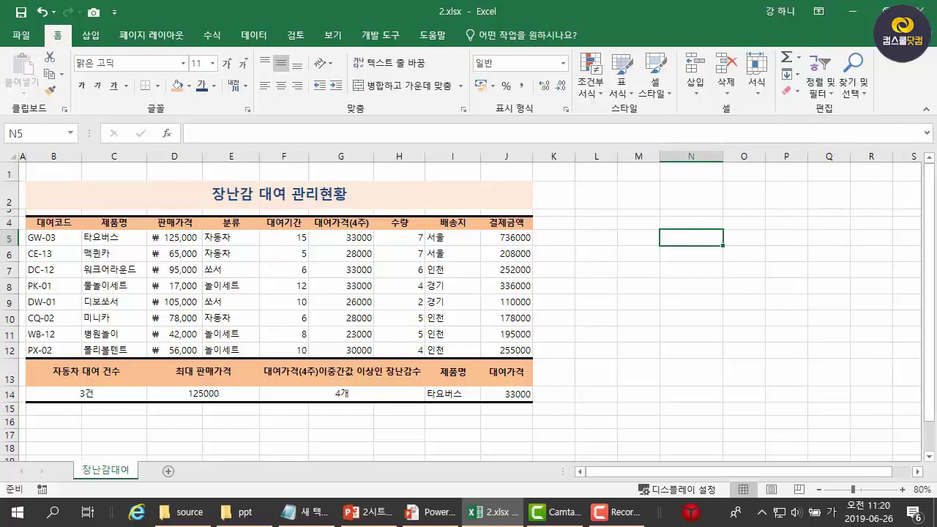
# - Enter 2-5 in the cleared cell N5 and undo the entry
pyautogui.write('2-5')
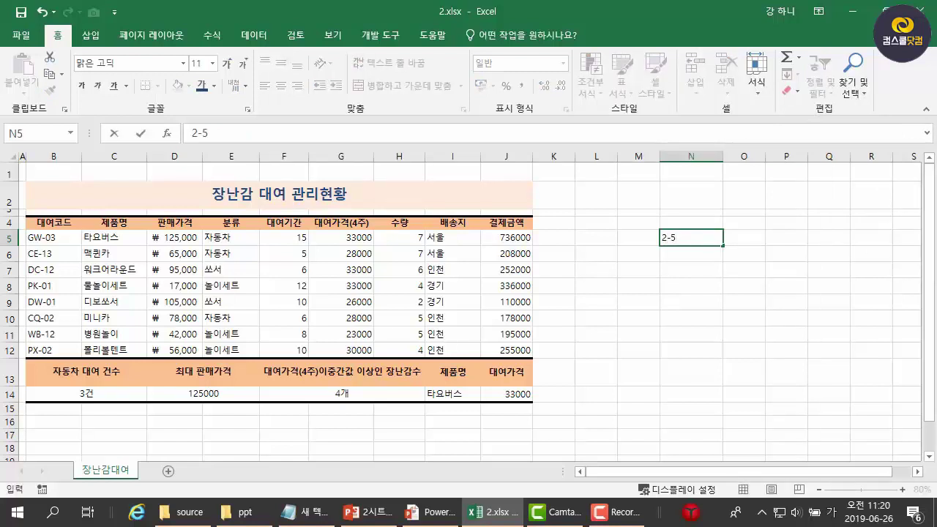
pyautogui.press('Return')
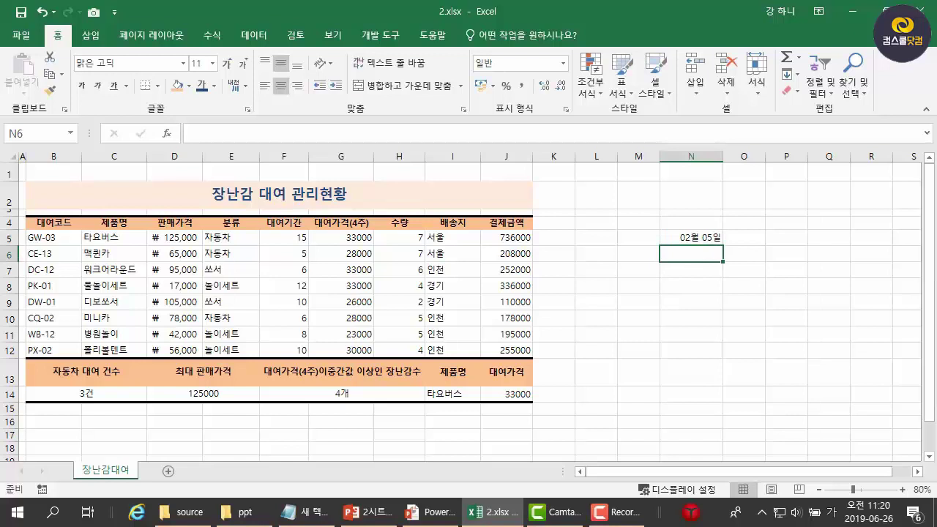
pyautogui.hotkey('ctrl', 'z')
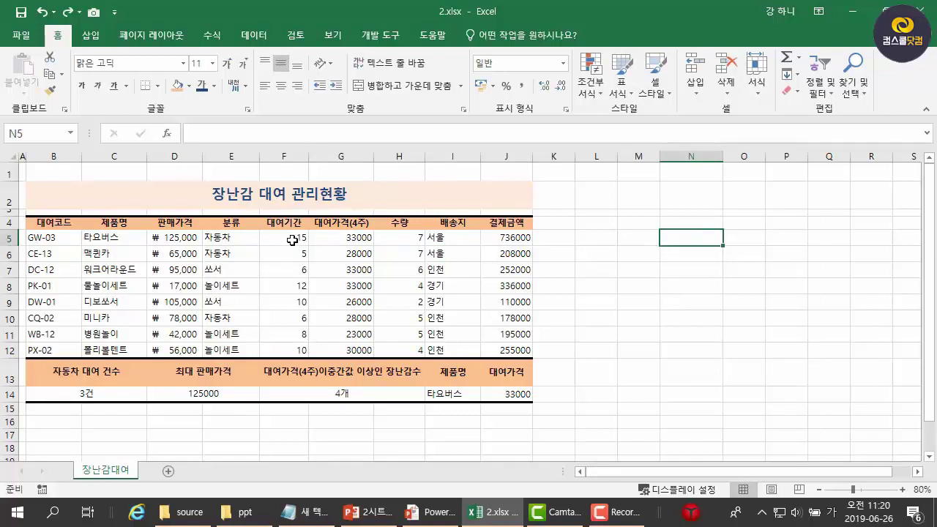
# - Try copying the 판매가격 formatting from D5:D12 onto the 대여가격(4주) values in G5:G12 with Format Painter, and undo it
pyautogui.moveTo(336, 242); pyautogui.dragTo(356, 345)
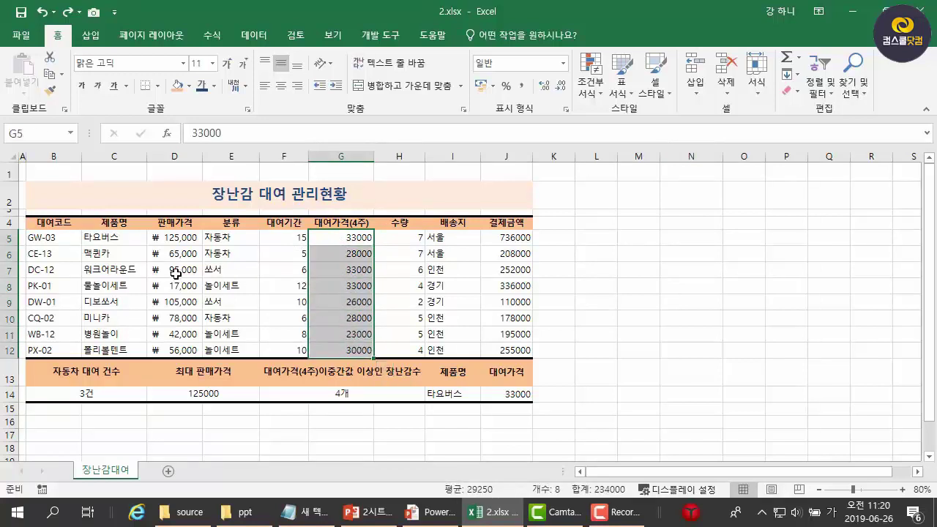
pyautogui.moveTo(171, 238); pyautogui.dragTo(178, 347)
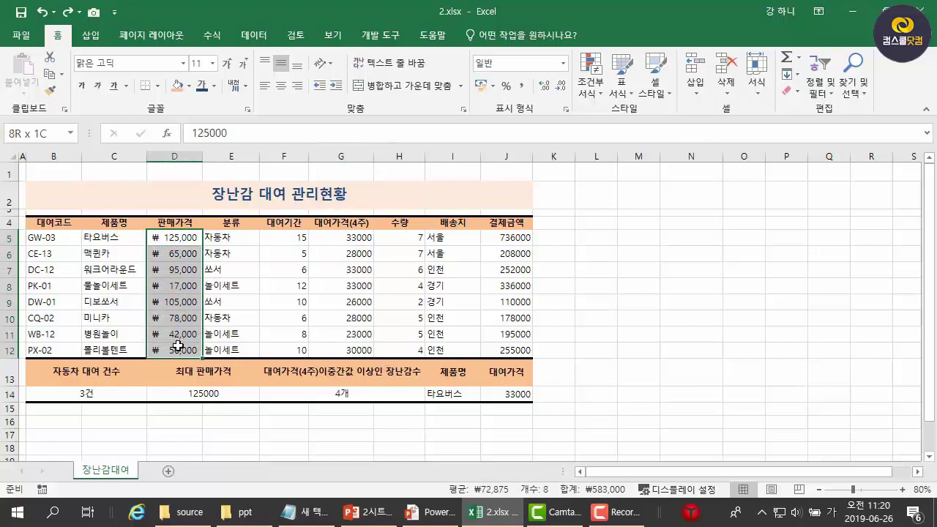
pyautogui.click(178, 238)
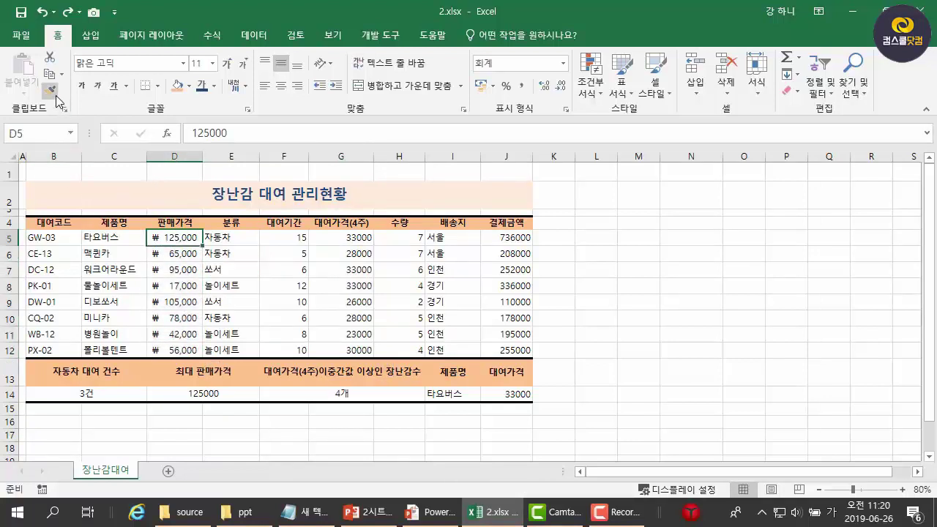
pyautogui.click(223, 253)
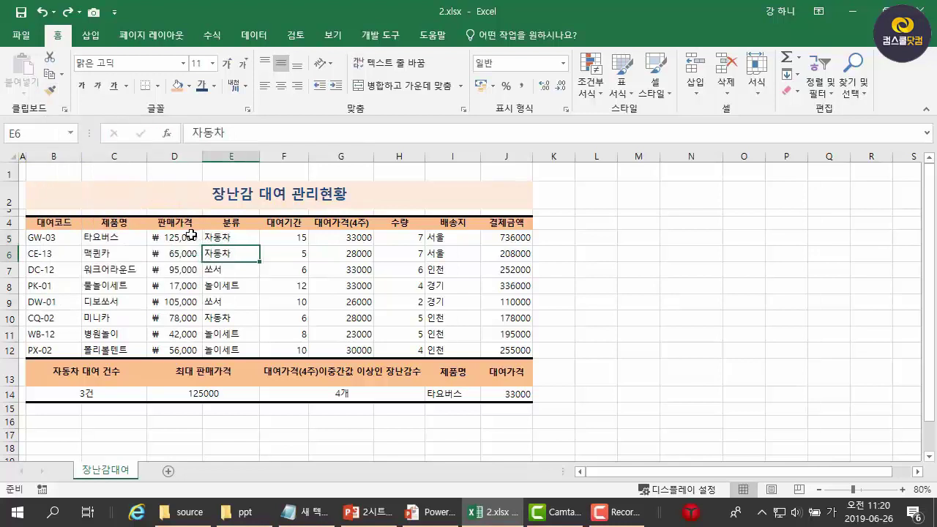
pyautogui.moveTo(192, 237); pyautogui.dragTo(175, 350)
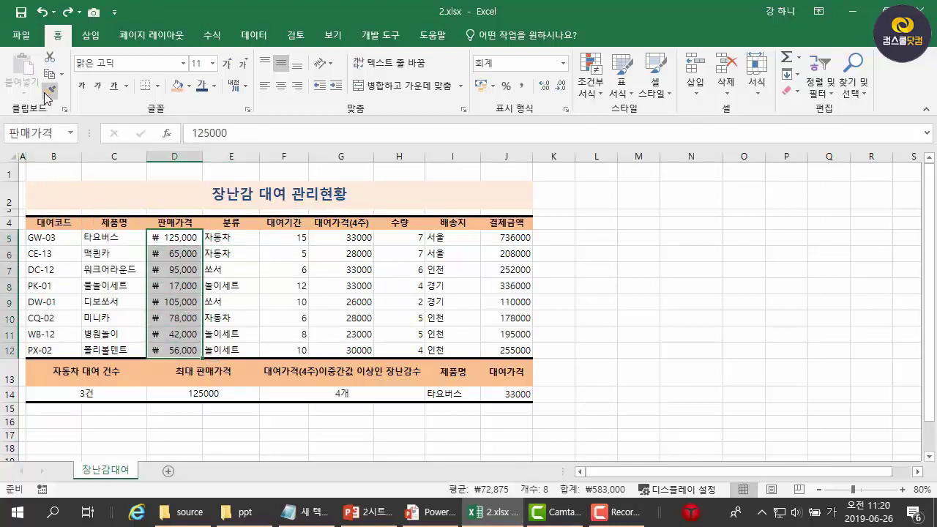
pyautogui.click(48, 92)
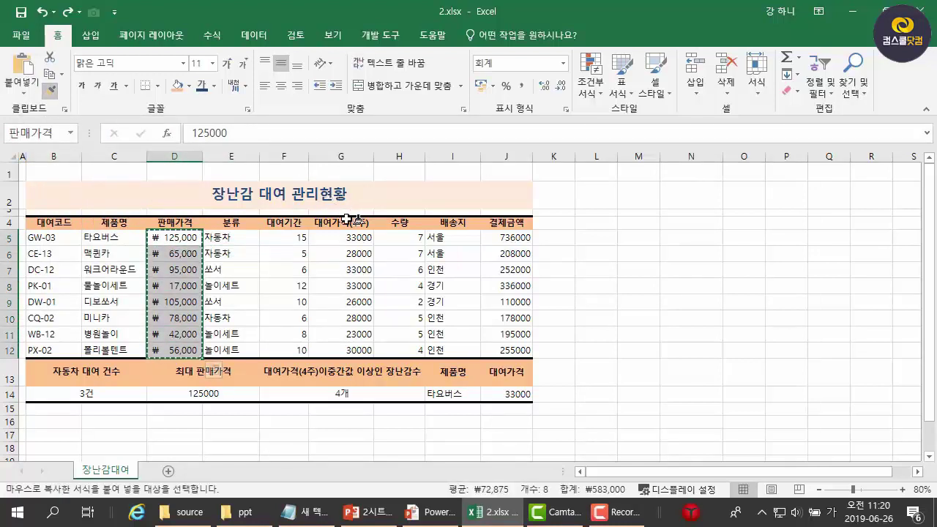
pyautogui.moveTo(355, 237); pyautogui.dragTo(362, 349)
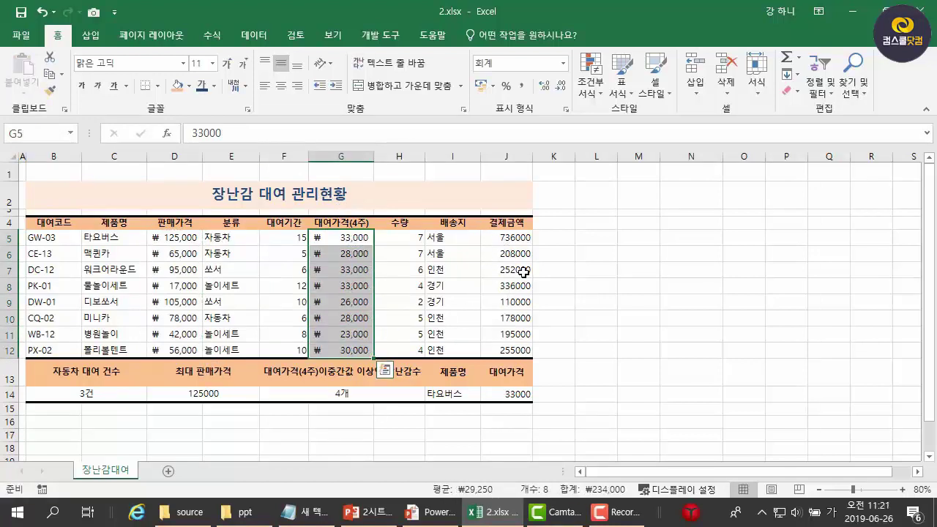
pyautogui.hotkey('ctrl', 'z')
# - Copy the 판매가격 formatting from D5:D12 onto both G5:G12 and J5:J12 with Format Painter, and widen column J
pyautogui.moveTo(179, 237); pyautogui.dragTo(188, 345)
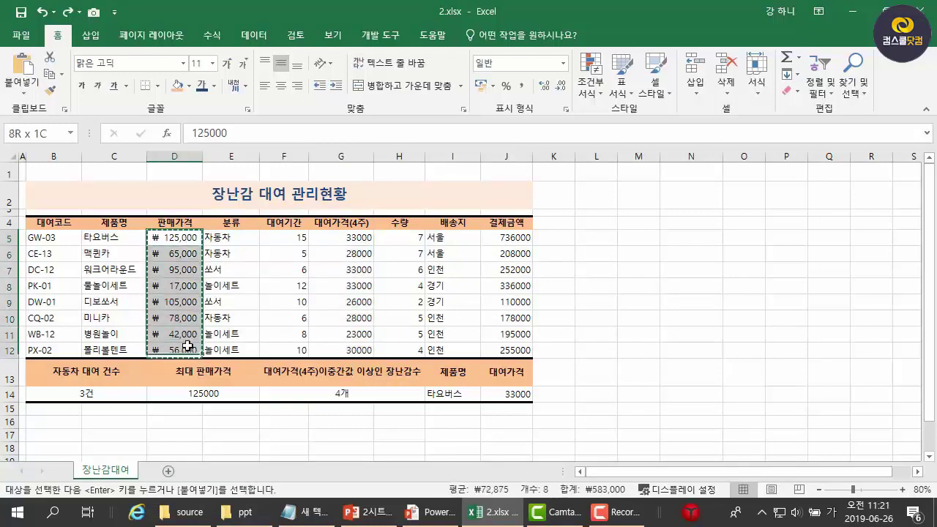
pyautogui.click(51, 92)
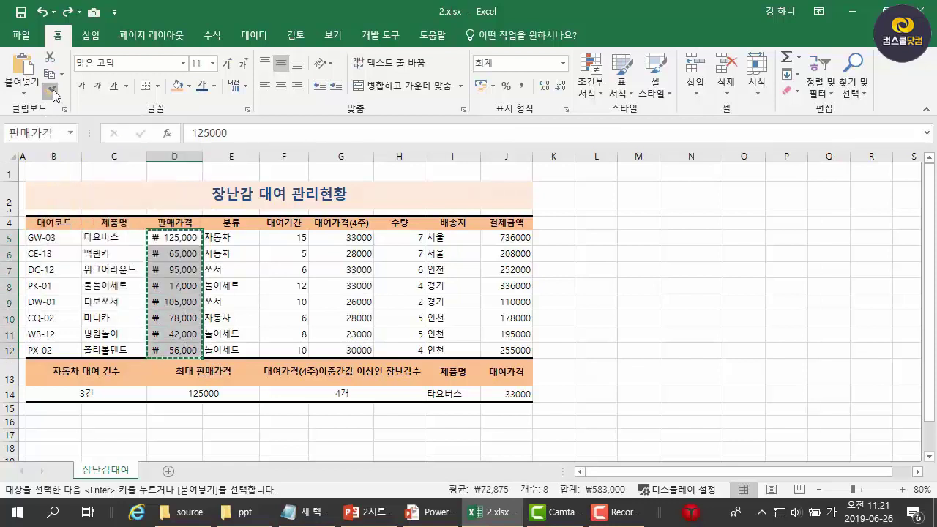
pyautogui.click(343, 239)
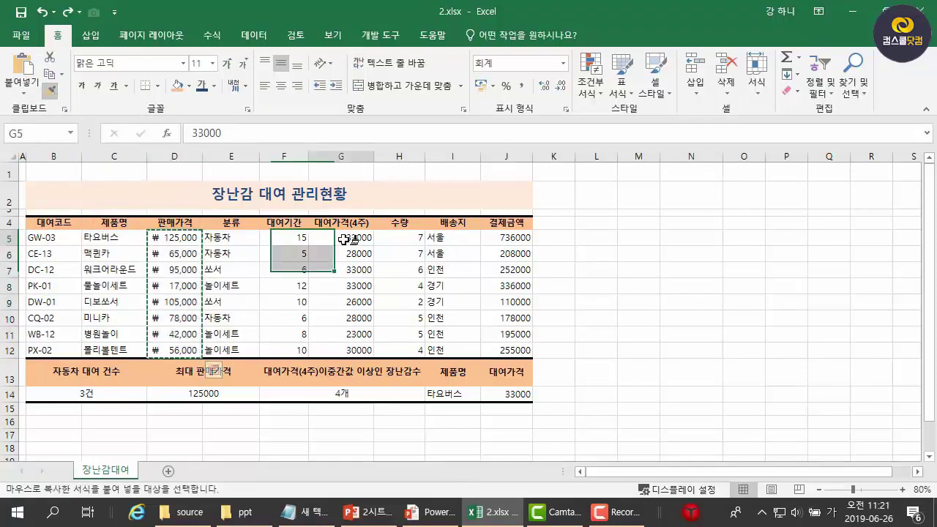
pyautogui.click(517, 235)
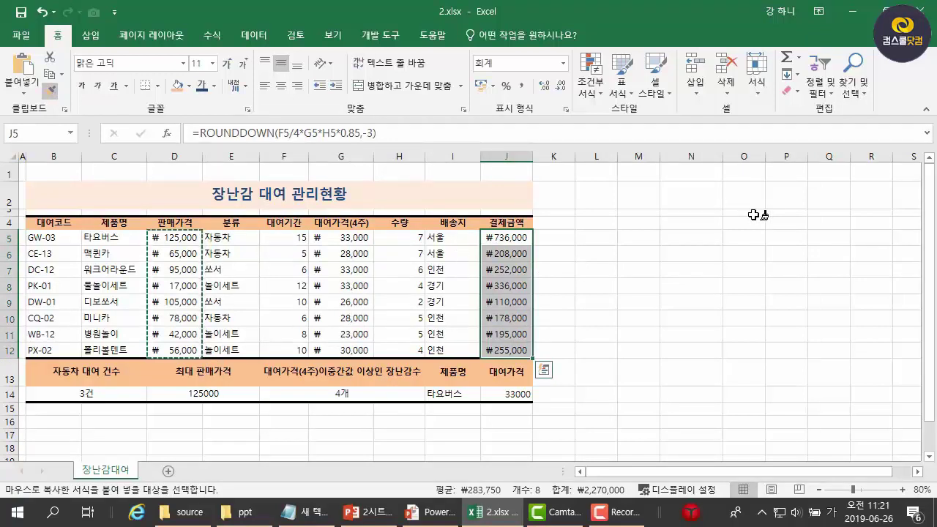
pyautogui.press('Escape')
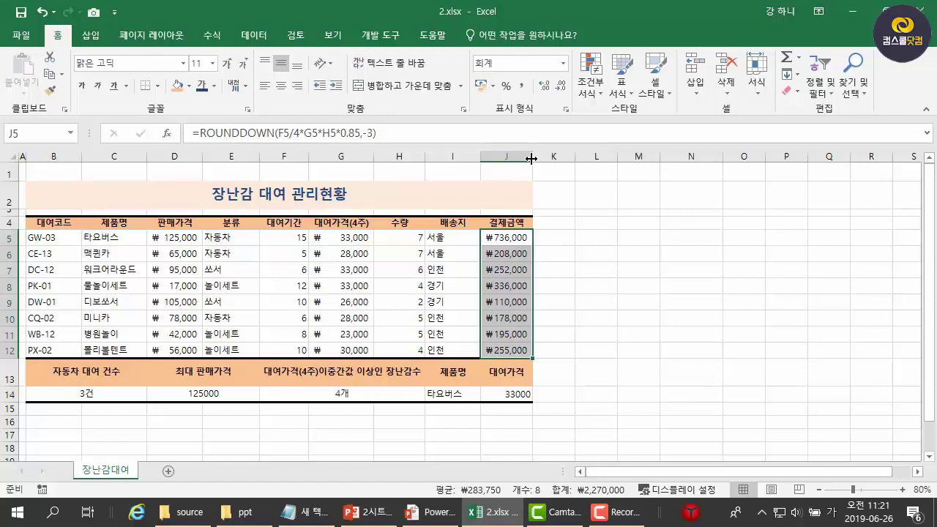
pyautogui.moveTo(531, 158); pyautogui.dragTo(552, 162)
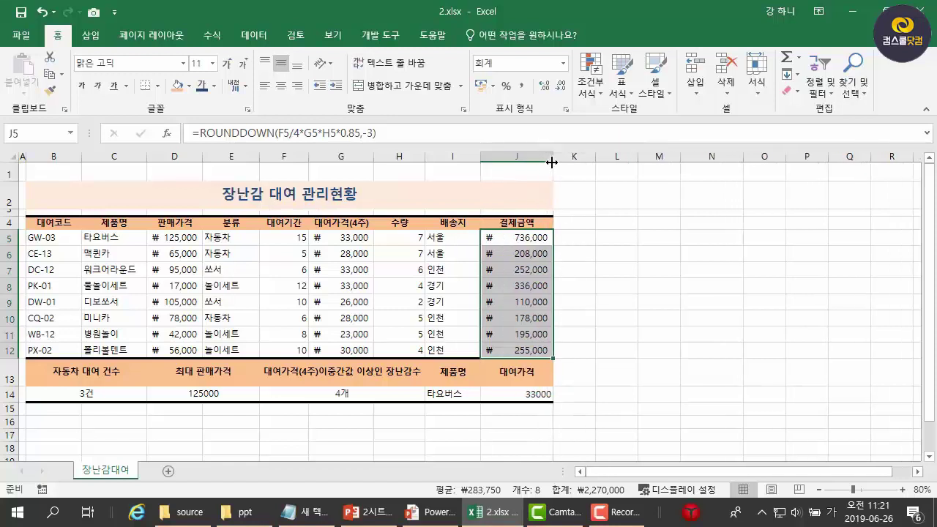
# - Copy the accounting formatting of the 결제금액 value in J9 onto the 대여가격 result in J14 with Format Painter
pyautogui.click(538, 396)
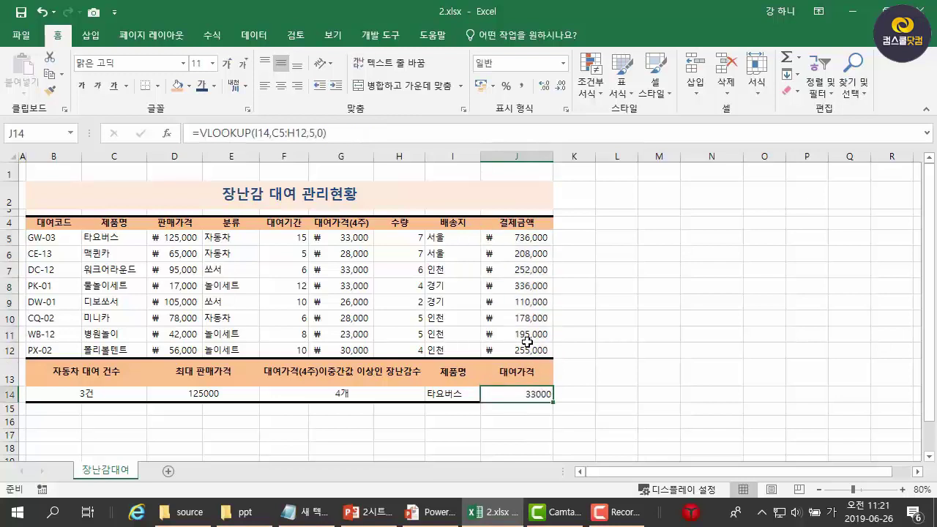
pyautogui.click(527, 303)
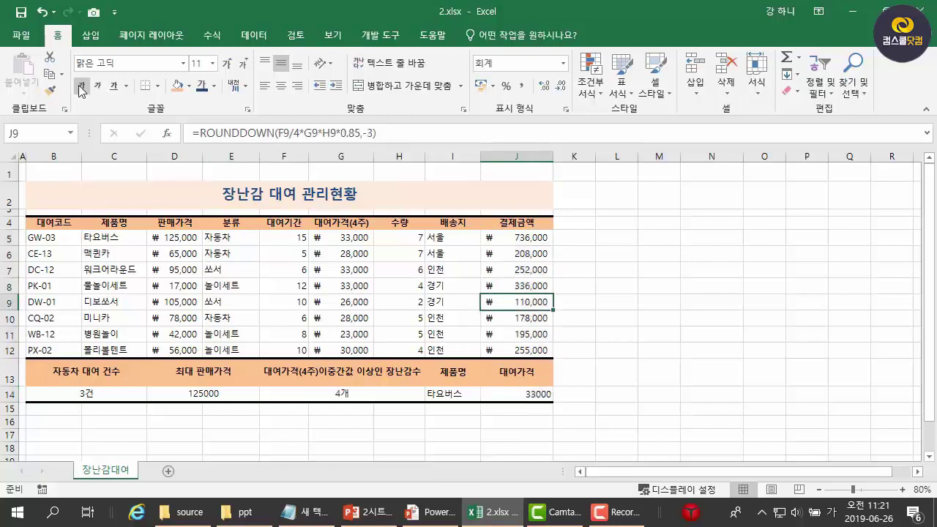
pyautogui.click(50, 90)
pyautogui.click(525, 393)
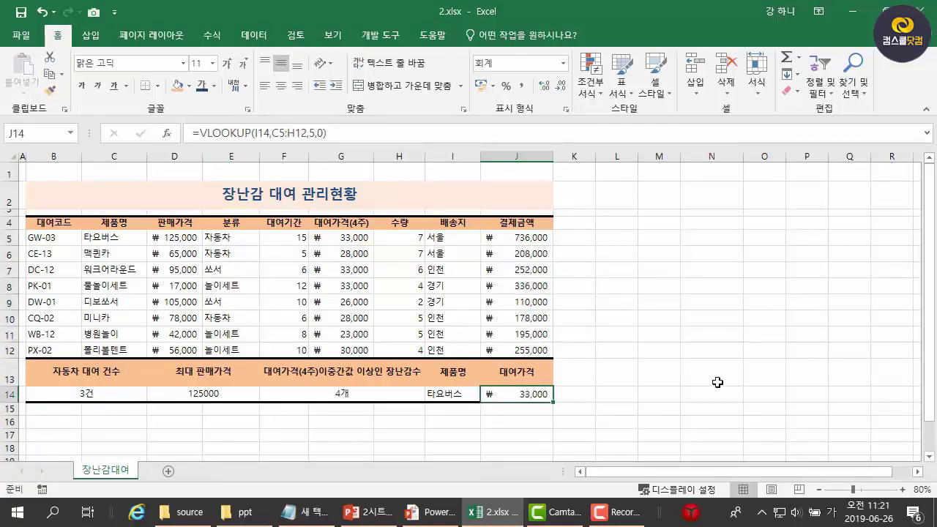
# - Add a thick bottom border to the 대여가격 result cell J14
pyautogui.click(717, 382)
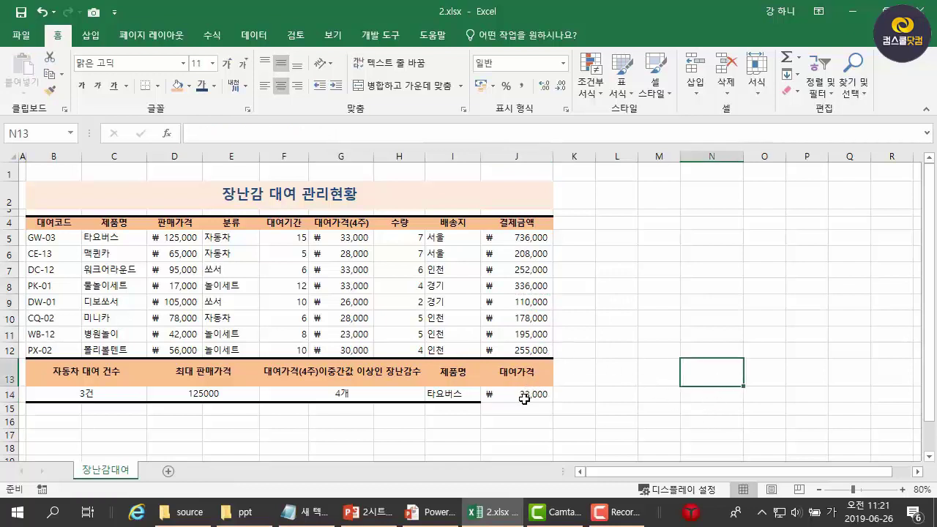
pyautogui.click(516, 319)
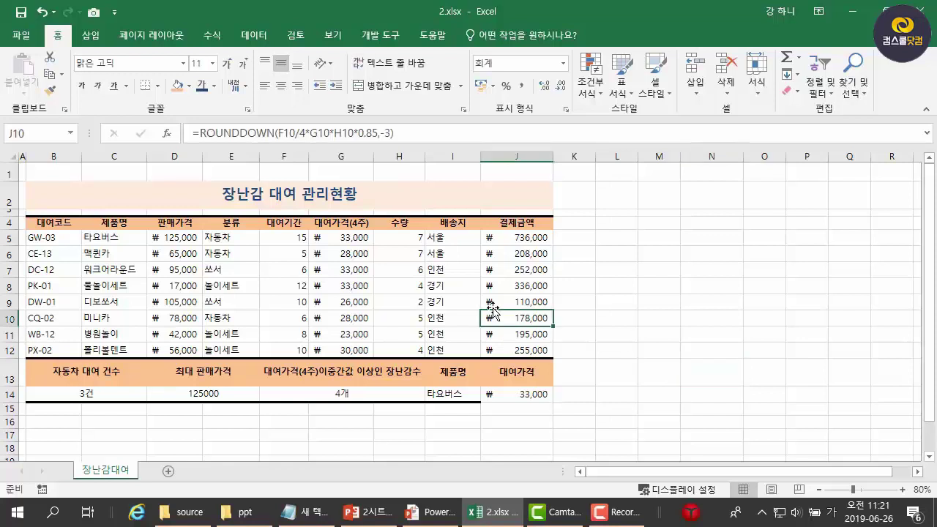
pyautogui.click(536, 395)
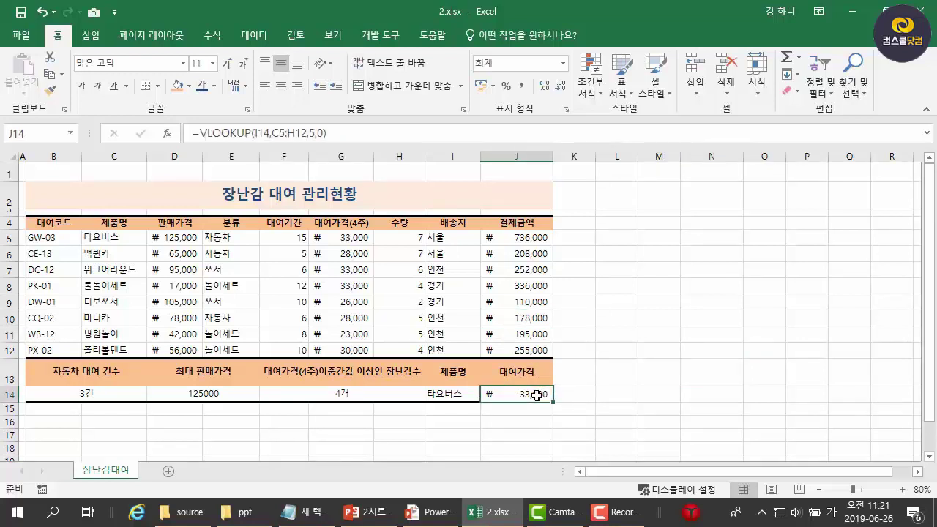
pyautogui.hotkey('ctrl', '1')
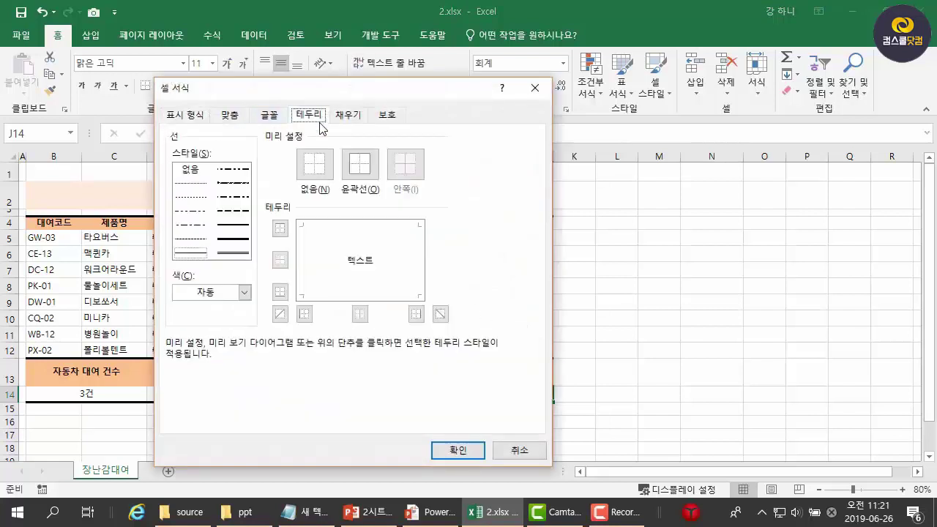
pyautogui.click(235, 239)
pyautogui.click(280, 291)
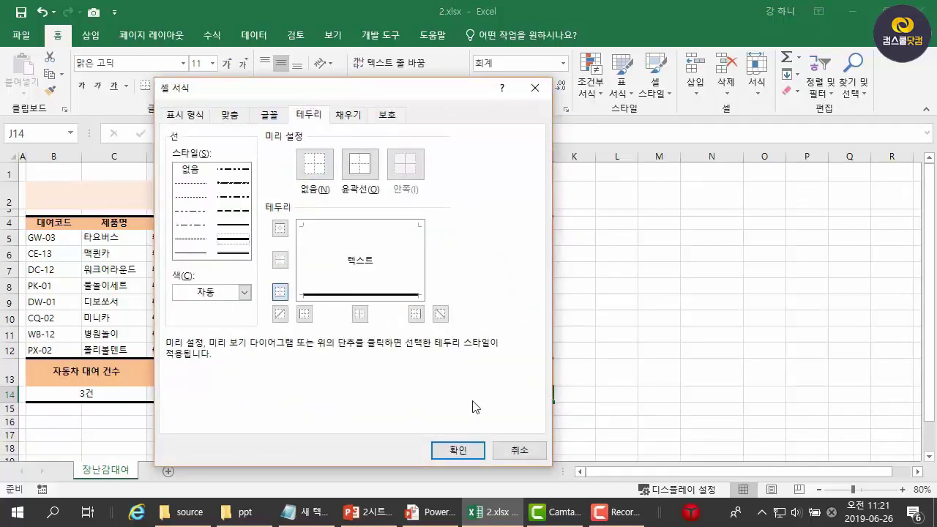
pyautogui.click(479, 448)
pyautogui.click(514, 445)
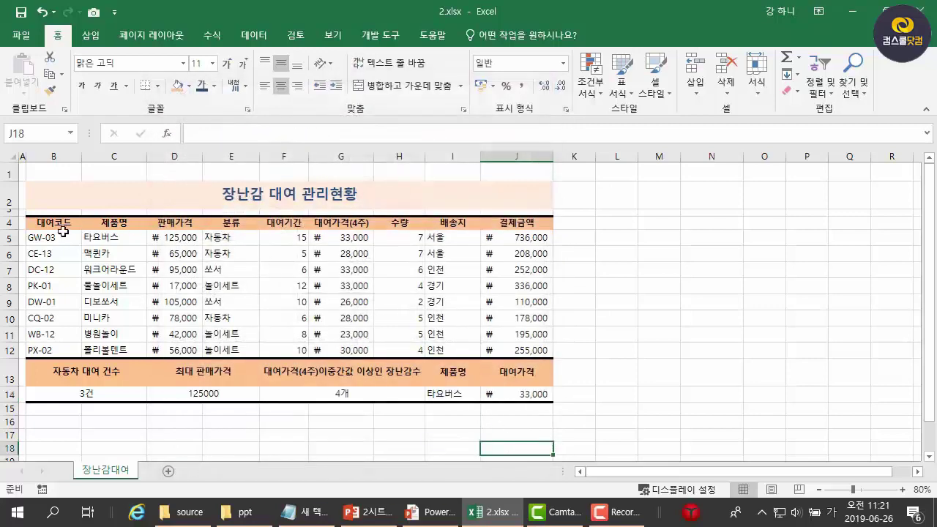
# - Add thin solid inner vertical borders between the columns of the table range B4:J14
pyautogui.moveTo(59, 222); pyautogui.dragTo(521, 393)
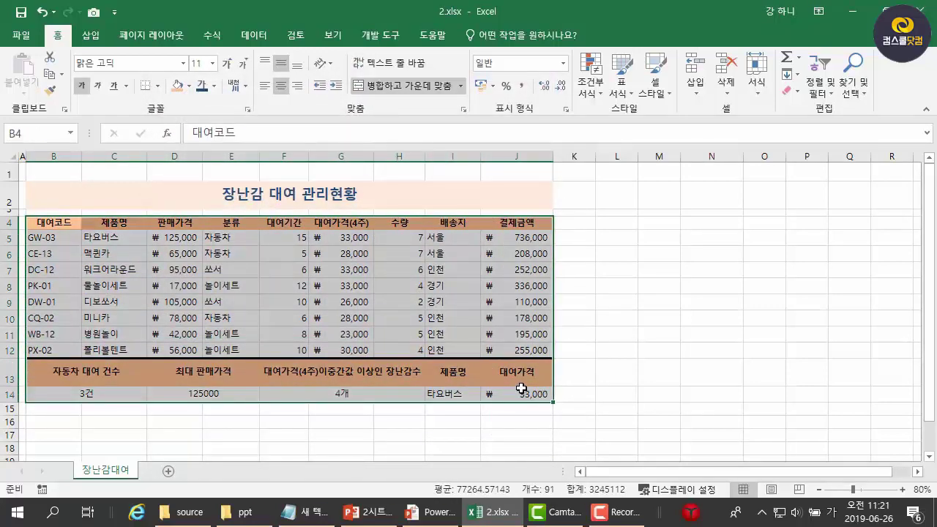
pyautogui.hotkey('ctrl', '1')
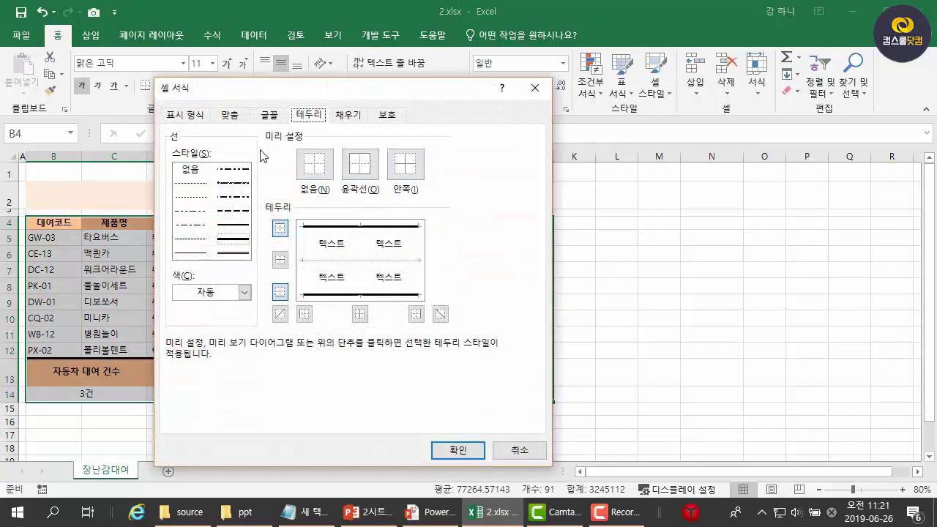
pyautogui.click(197, 254)
pyautogui.click(361, 253)
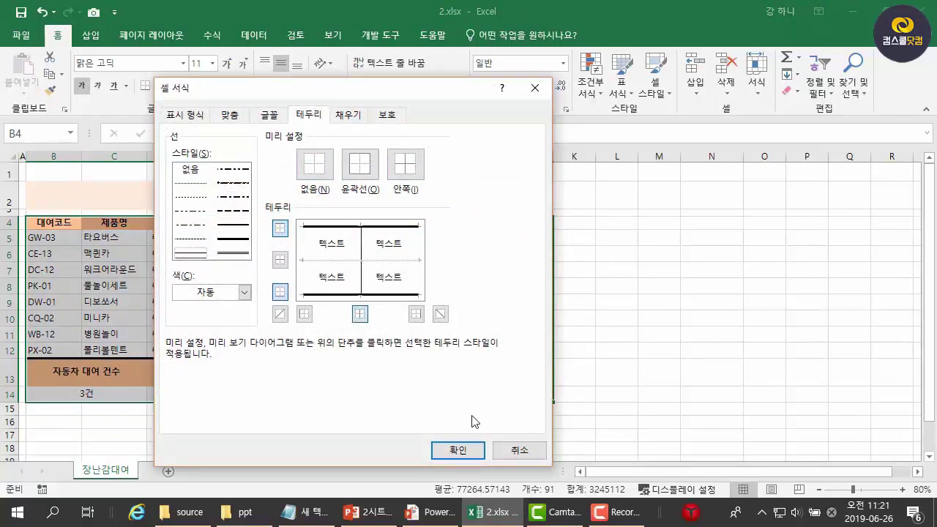
pyautogui.click(474, 449)
pyautogui.moveTo(702, 410); pyautogui.dragTo(780, 420)
pyautogui.click(780, 420)
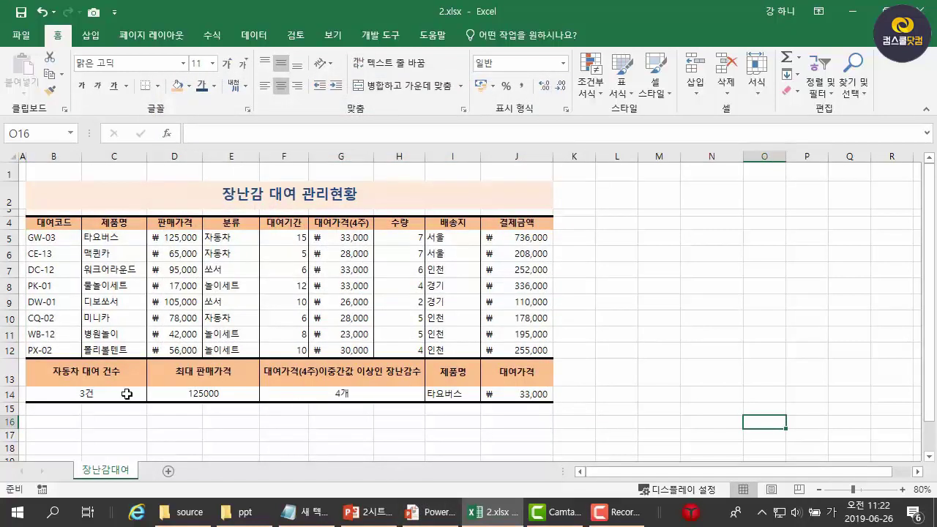
# - Remove the inner vertical borders from the summary rows B13:J14
pyautogui.moveTo(82, 382); pyautogui.dragTo(485, 396)
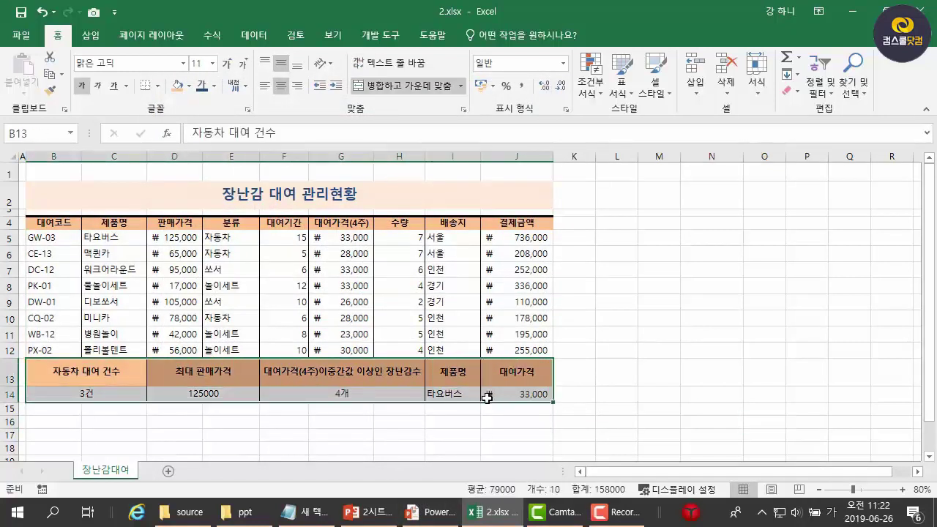
pyautogui.hotkey('ctrl', '1')
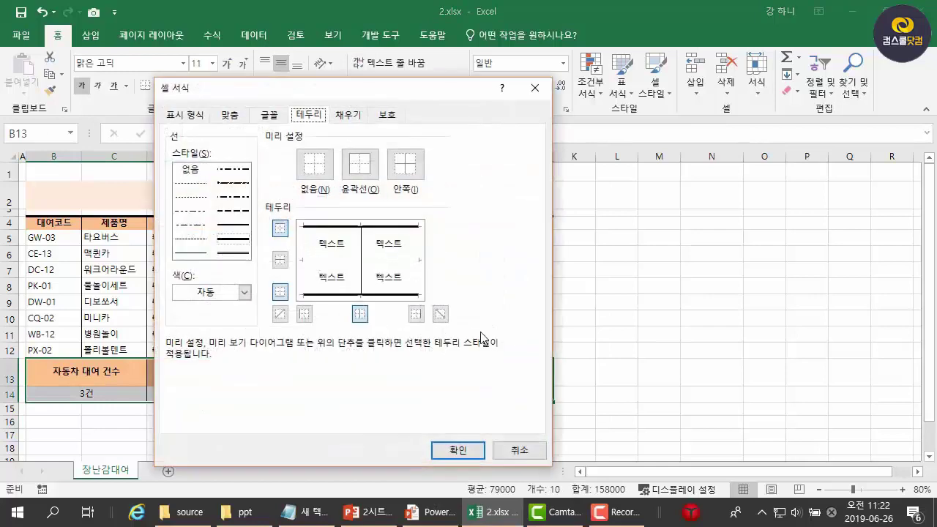
pyautogui.click(362, 256)
pyautogui.click(363, 282)
pyautogui.click(466, 451)
pyautogui.click(629, 407)
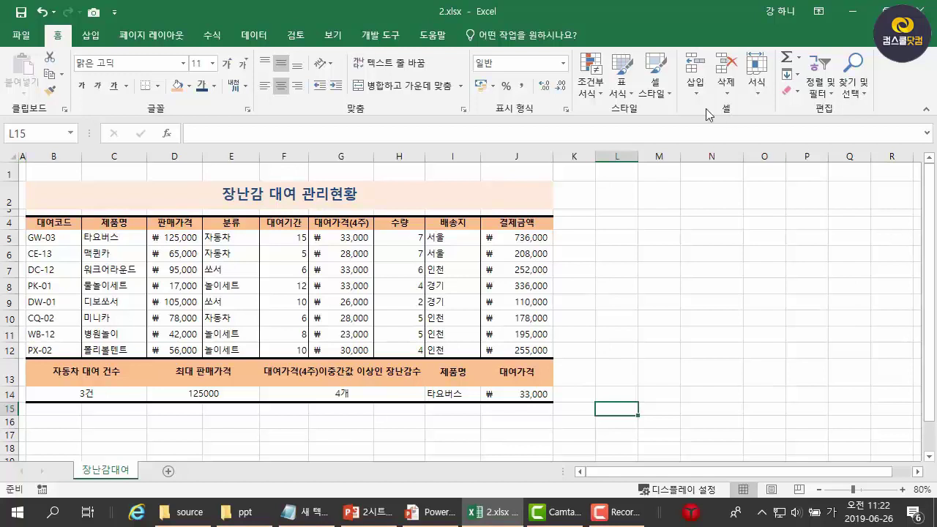
# - Try entering the 대여기간 value in F5 as 15일, with the unit as part of the text
pyautogui.moveTo(290, 237); pyautogui.dragTo(297, 350)
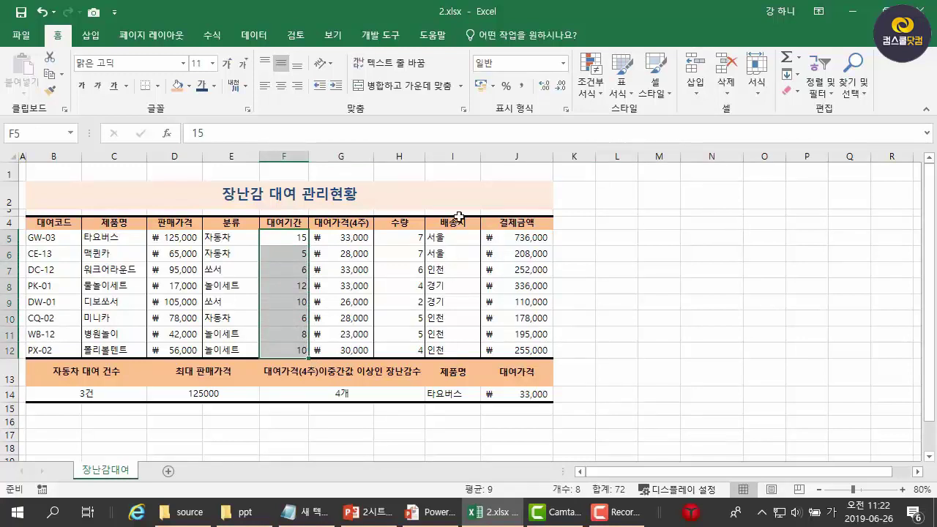
pyautogui.doubleClick(303, 238)
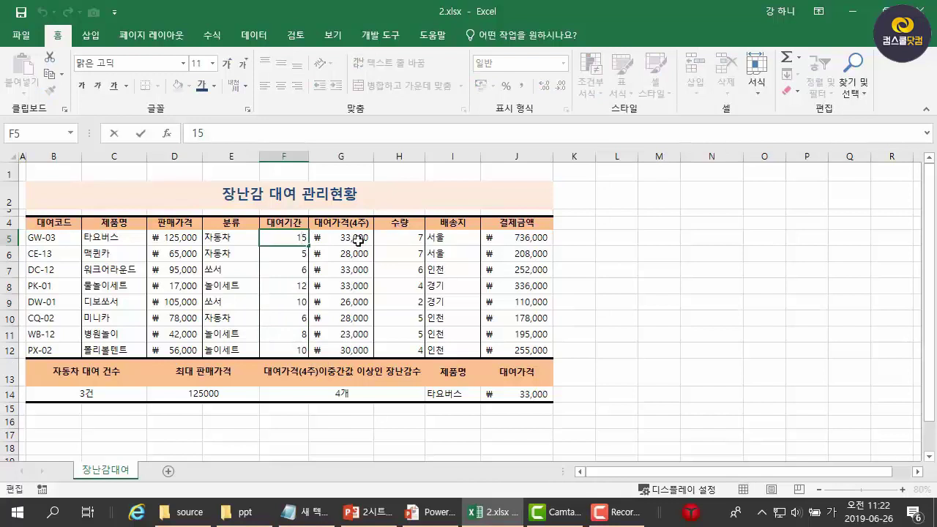
pyautogui.write('일')
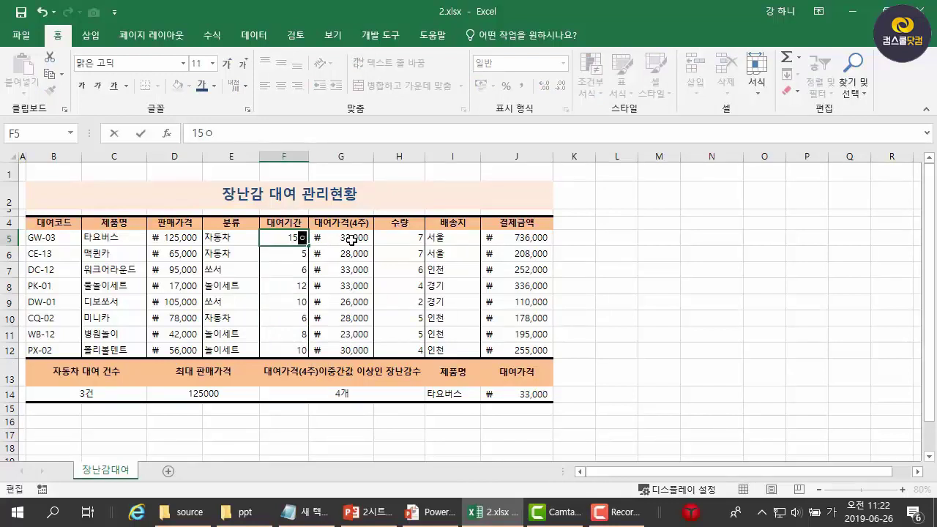
pyautogui.press('Return')
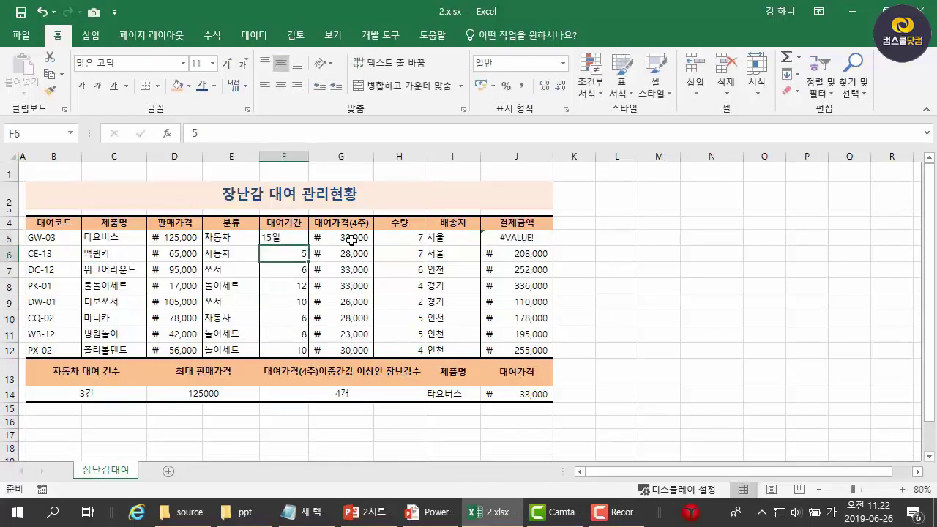
# - Examine which cells the 결제금액 formula in J5 refers to, and leave the formula as it is
pyautogui.doubleClick(545, 238)
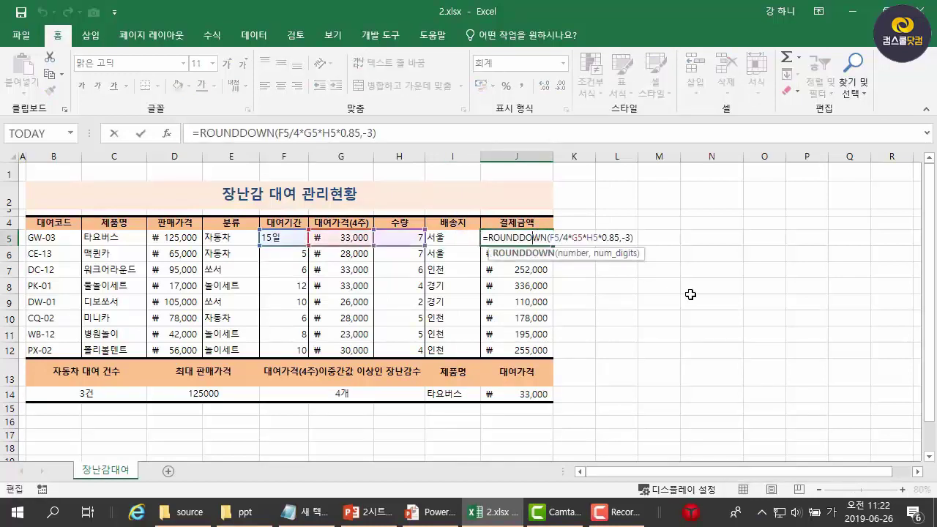
pyautogui.hotkey('ctrl', 'shift', 'd')
pyautogui.moveTo(298, 237)
pyautogui.mouseDown()
pyautogui.moveTo(284, 224)
pyautogui.moveTo(294, 250)
pyautogui.moveTo(369, 244)
pyautogui.moveTo(387, 255)
pyautogui.moveTo(423, 241)
pyautogui.mouseUp()
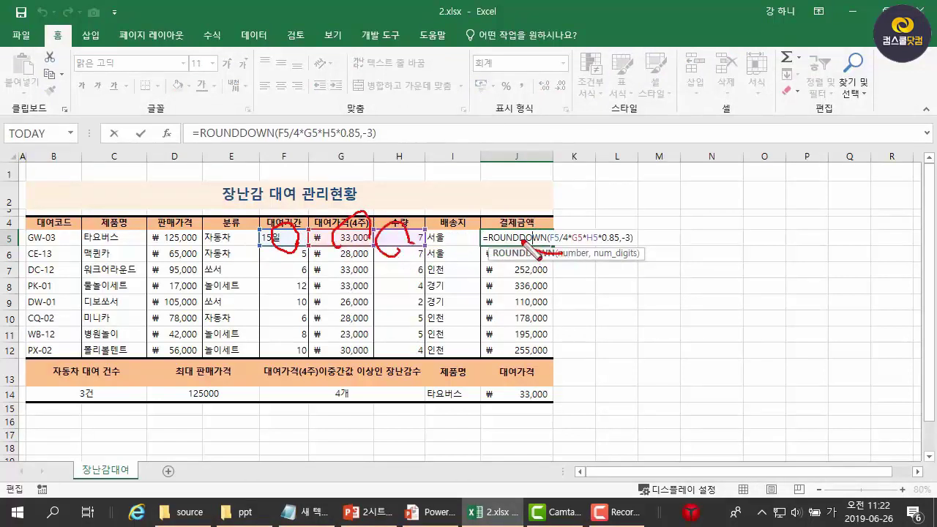
pyautogui.moveTo(525, 241)
pyautogui.mouseDown()
pyautogui.moveTo(562, 233)
pyautogui.moveTo(542, 256)
pyautogui.mouseUp()
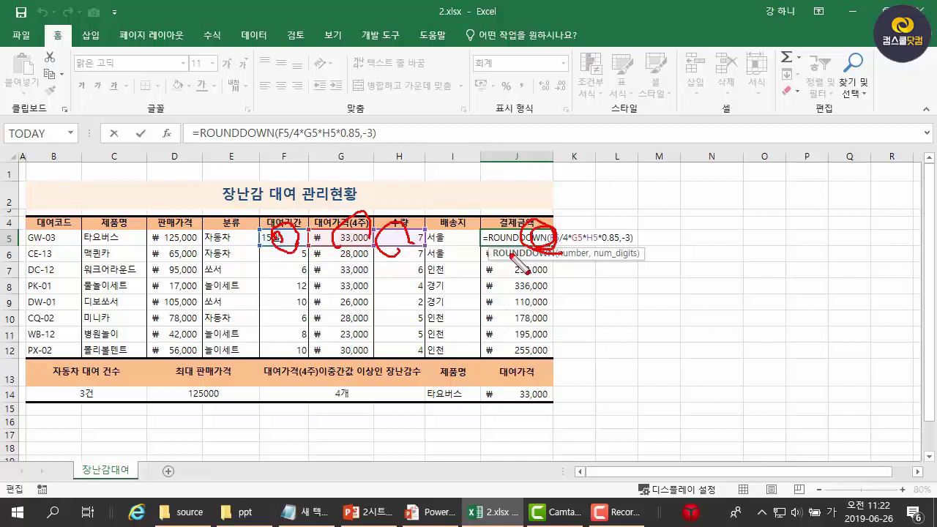
pyautogui.press('Escape')
pyautogui.press('Escape')
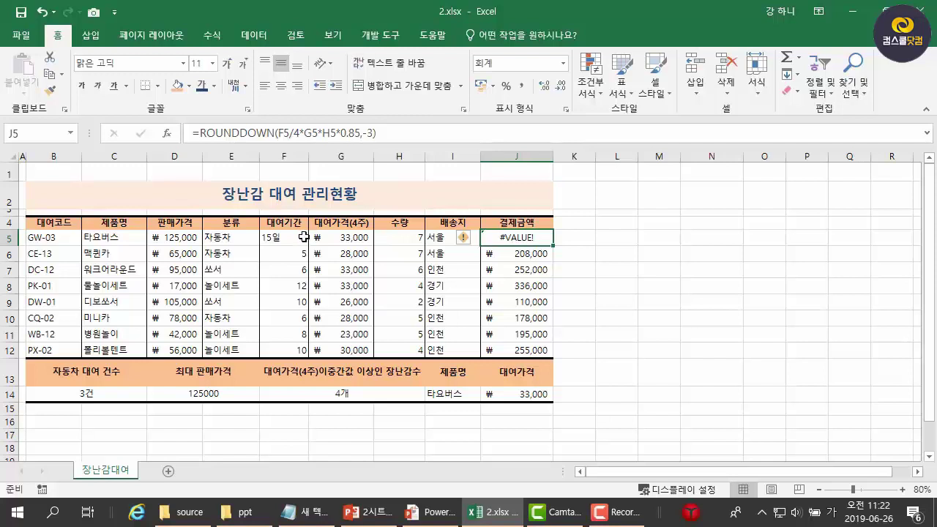
# - Replace the 대여기간 entry in F5 with the plain number 15
pyautogui.click(297, 238)
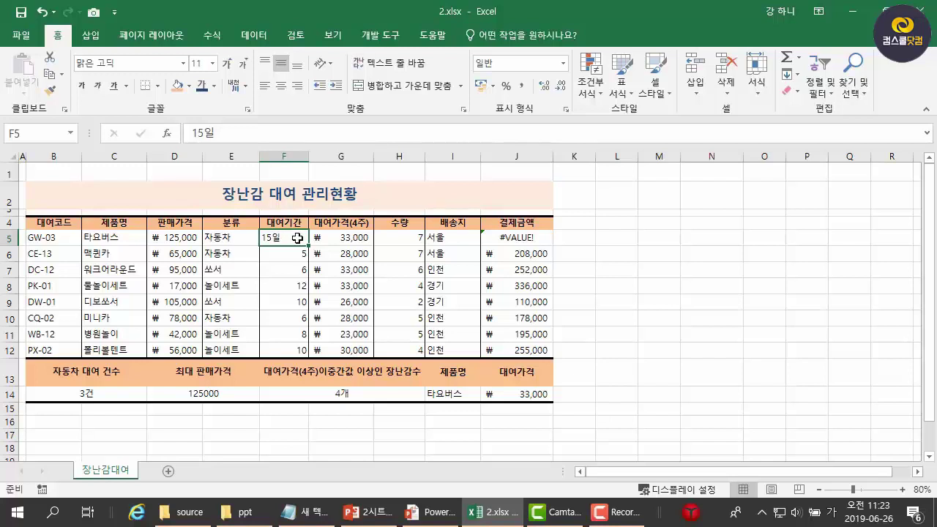
pyautogui.write('15')
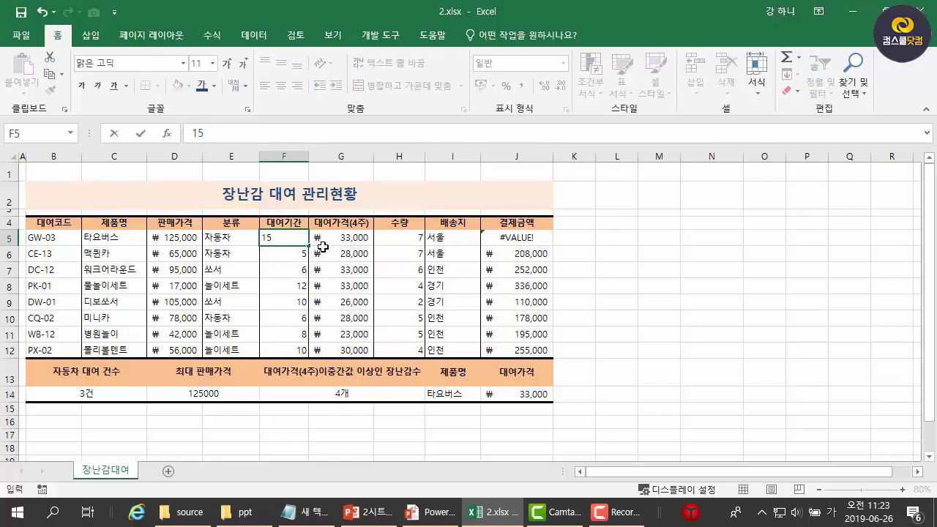
pyautogui.press('Return')
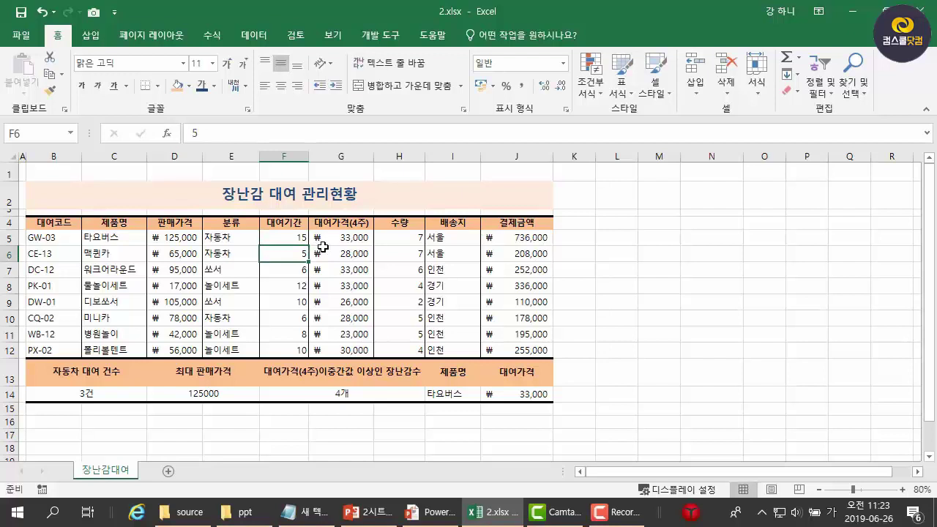
# - Apply the custom number format G/표준"일" to the 대여기간 values in F5:F12
pyautogui.moveTo(289, 237); pyautogui.dragTo(287, 350)
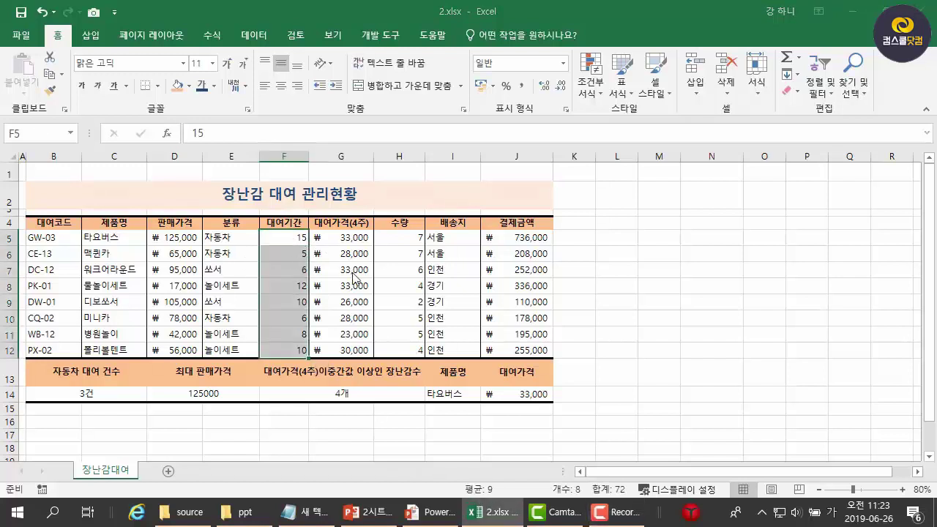
pyautogui.hotkey('ctrl', '1')
pyautogui.moveTo(357, 91); pyautogui.dragTo(626, 69)
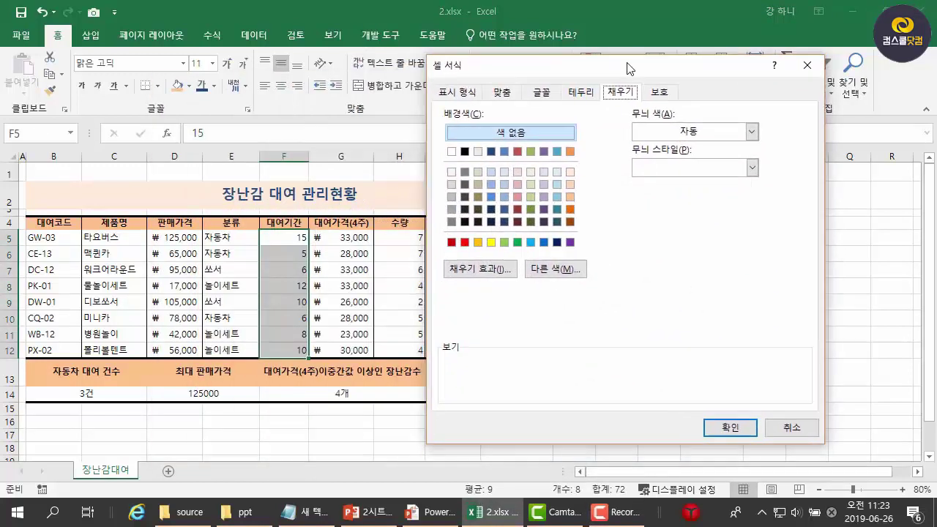
pyautogui.click(452, 94)
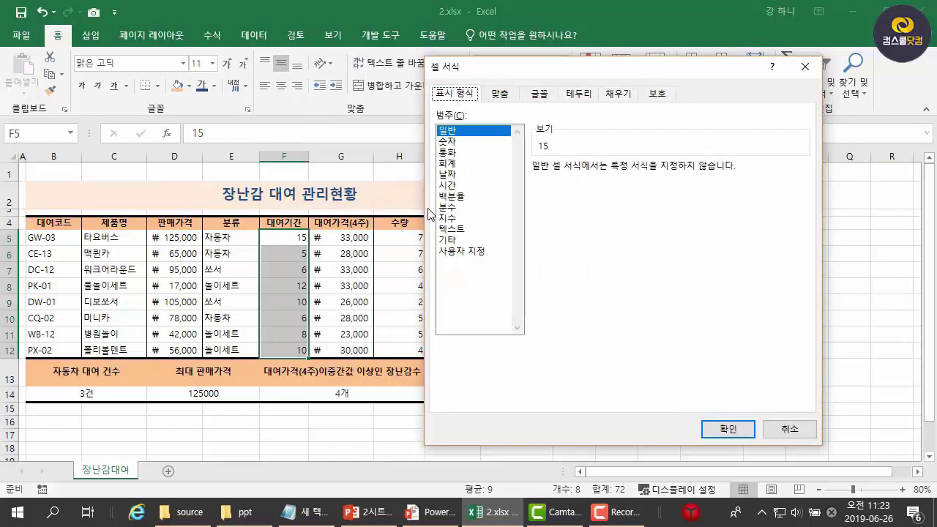
pyautogui.click(451, 252)
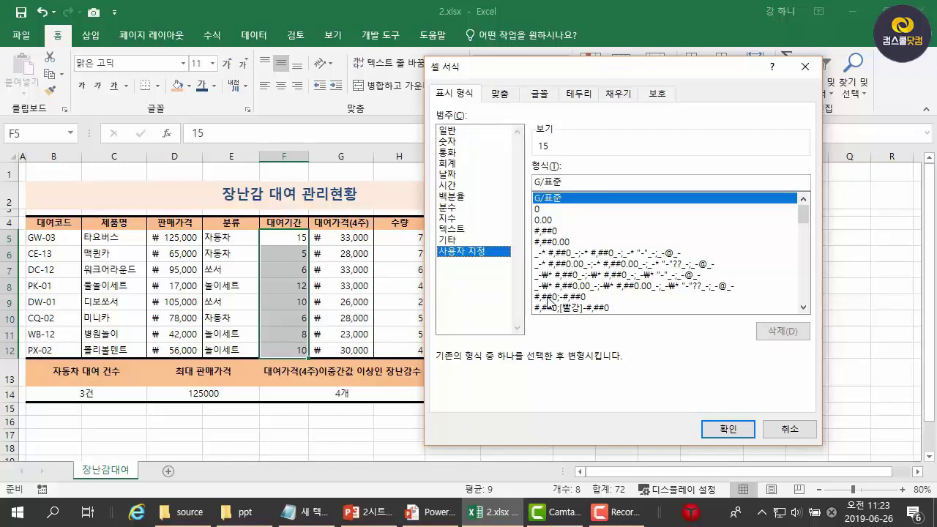
pyautogui.click(585, 183)
pyautogui.write('"일"')
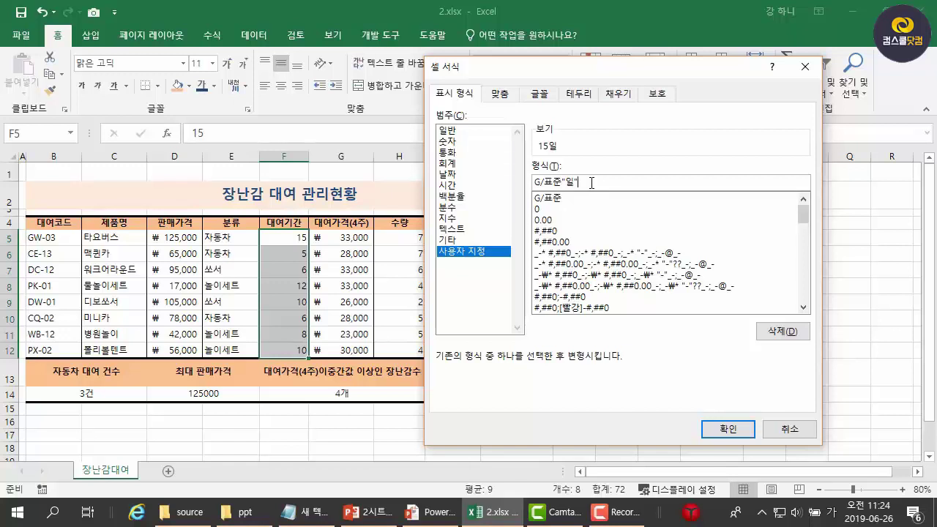
pyautogui.click(722, 431)
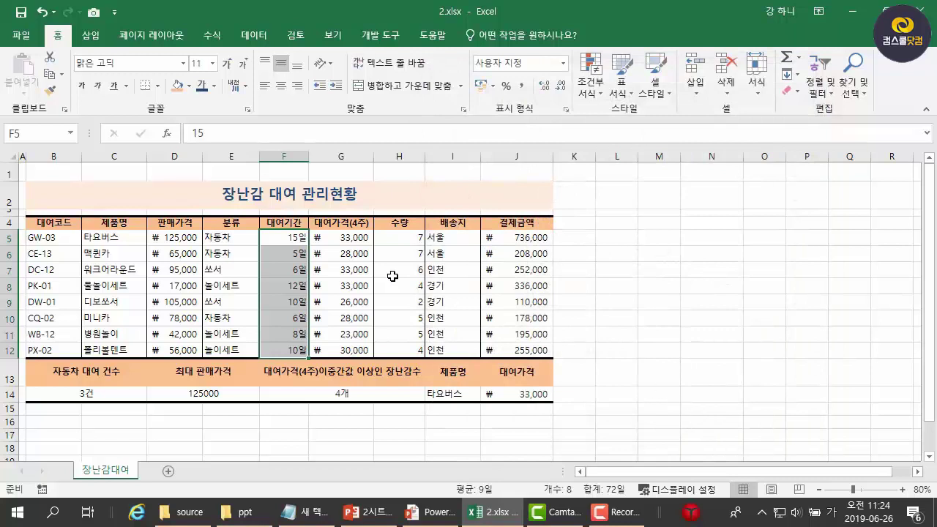
# - Check the stored value in F7 and the 결제금액 formula in J7 that uses it
pyautogui.click(299, 269)
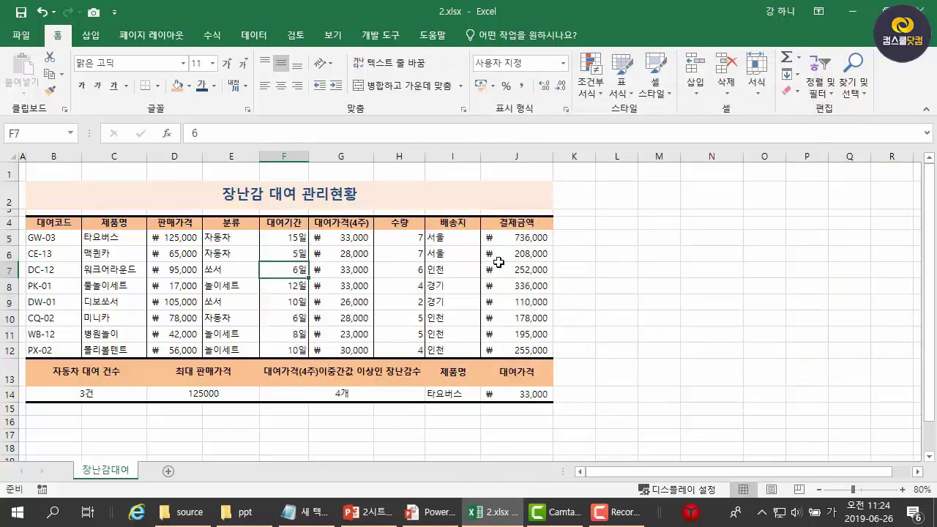
pyautogui.click(527, 273)
pyautogui.press('F2')
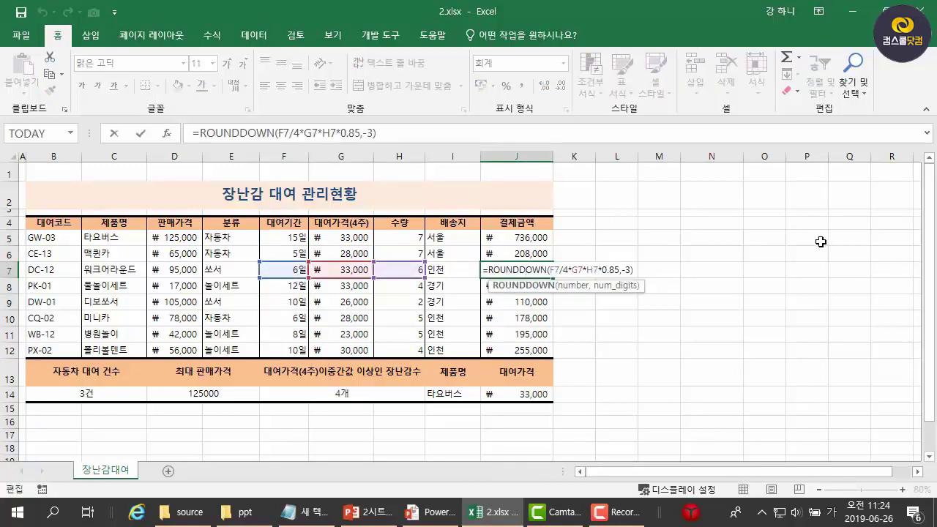
pyautogui.press('Escape')
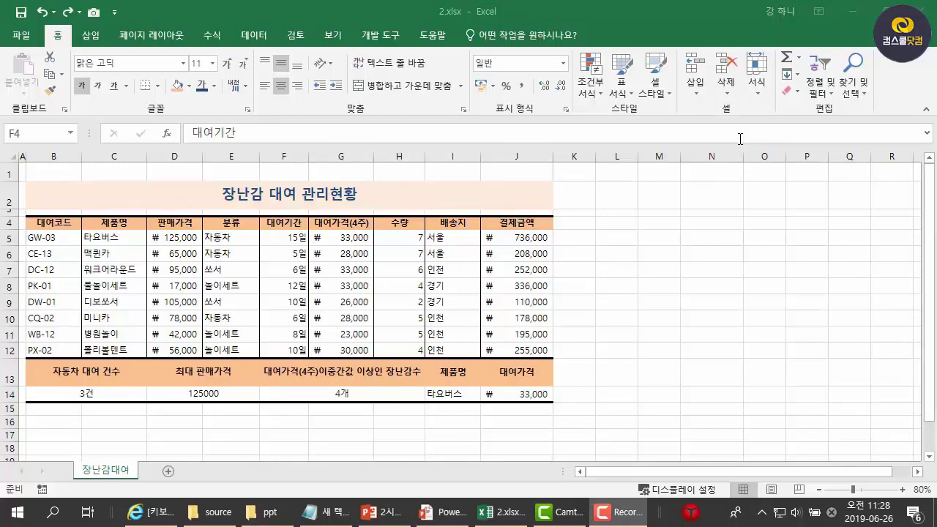
pyautogui.click(542, 269)
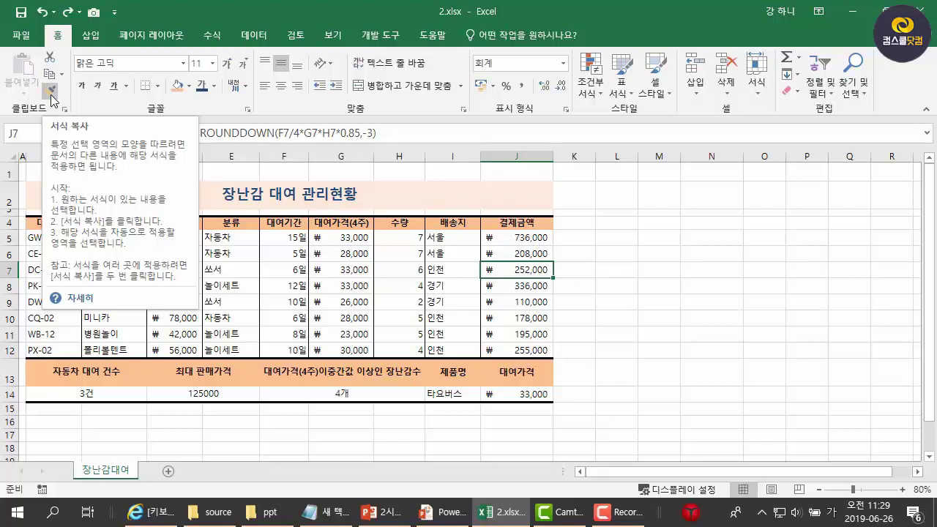
pyautogui.press('Left')
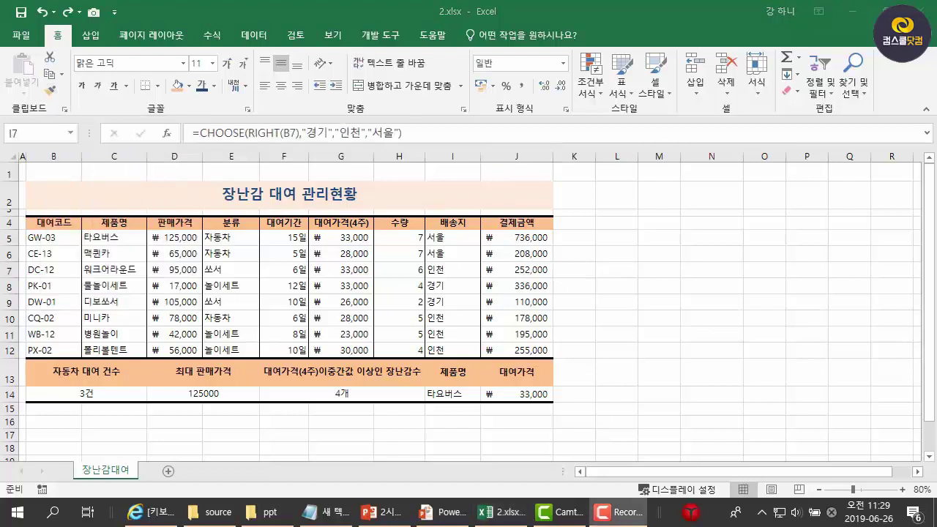